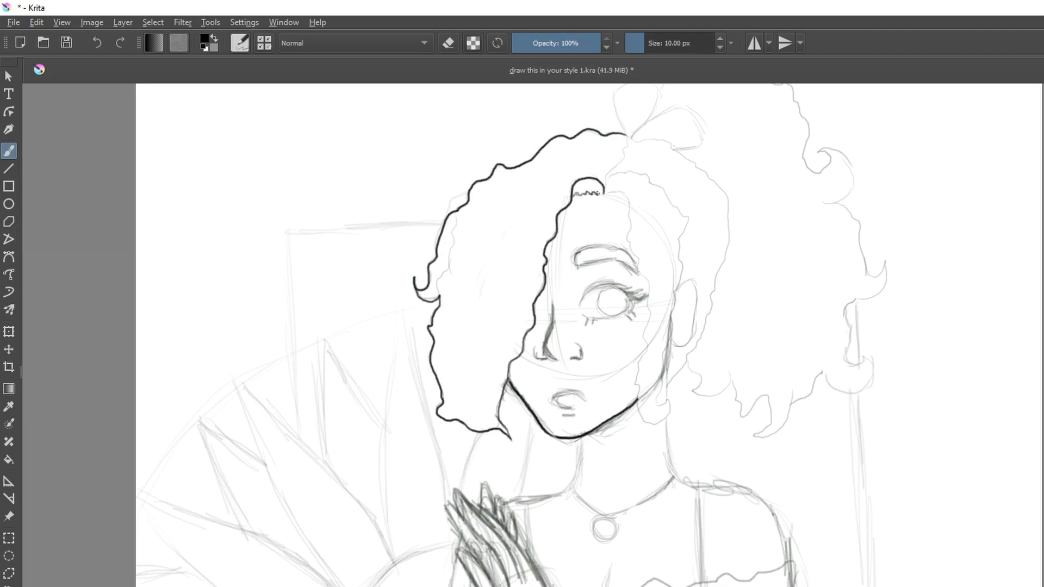
Step: Ink the wavy front hair strand beside the face and the ear behind it
mouse_move(605, 193)
mouse_down()
mouse_move(647, 329)
mouse_move(635, 379)
mouse_move(673, 409)
mouse_move(663, 348)
mouse_move(676, 287)
mouse_move(659, 188)
mouse_move(682, 265)
mouse_move(677, 289)
mouse_up()
drag(669, 337, 665, 375)
mouse_move(676, 287)
mouse_down()
mouse_move(691, 298)
mouse_move(673, 341)
mouse_move(687, 292)
mouse_up()
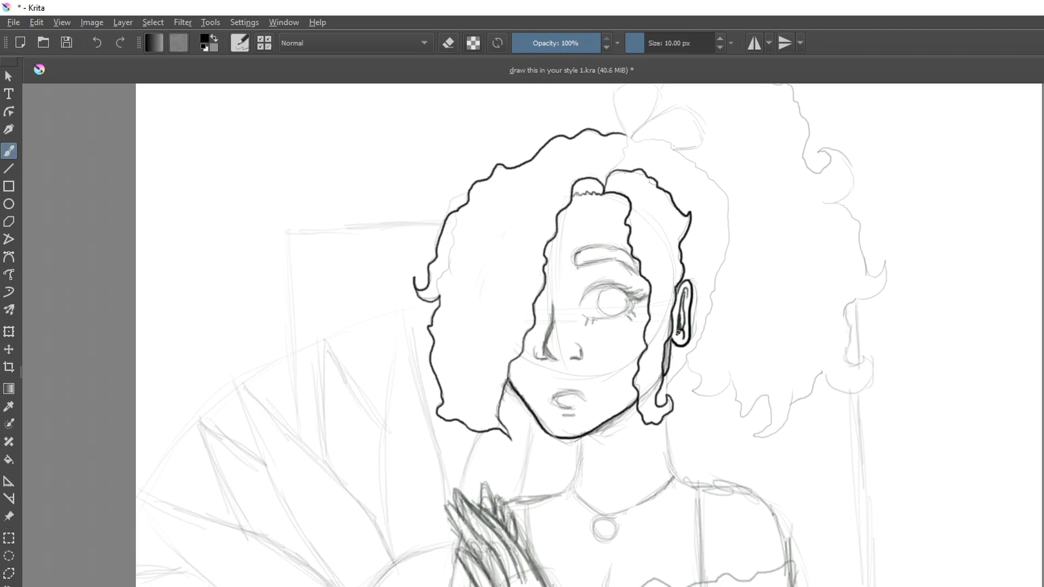
Step: Ink the nose and eyebrow, and the visible eye with its lashes and round iris
mouse_move(553, 299)
mouse_down()
mouse_move(539, 357)
mouse_move(572, 343)
mouse_up()
drag(578, 252, 634, 270)
drag(610, 260, 634, 270)
mouse_move(581, 305)
mouse_down()
mouse_move(632, 294)
mouse_move(606, 287)
mouse_move(634, 303)
mouse_move(615, 320)
mouse_move(624, 313)
mouse_move(594, 288)
mouse_move(623, 288)
mouse_up()
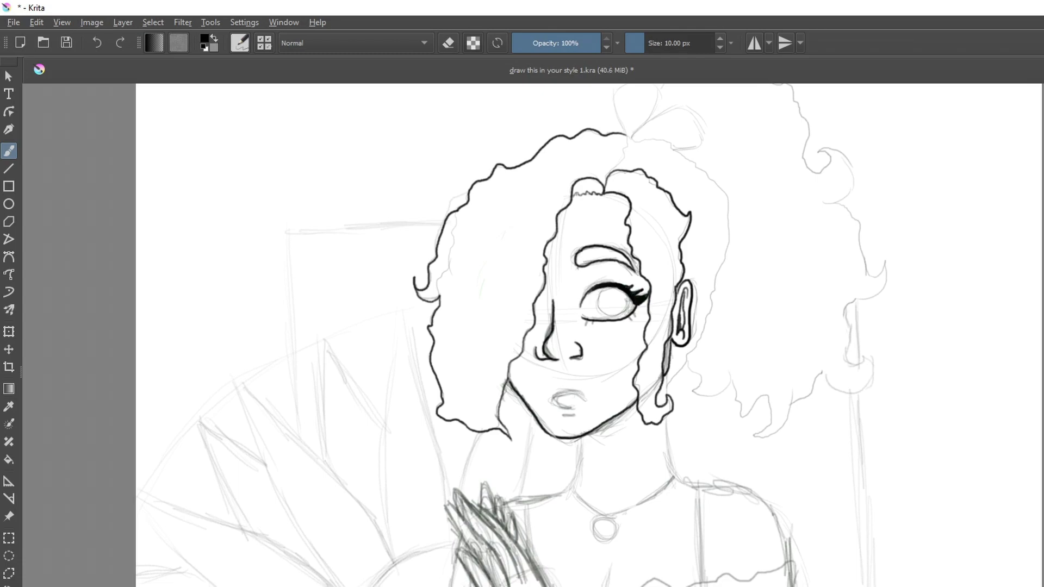
drag(607, 286, 628, 309)
Step: Ink the small mouth, redoing the lip line, with a short stroke beneath it
drag(584, 398, 571, 408)
key(ctrl+z)
key(ctrl+z)
drag(563, 415, 572, 414)
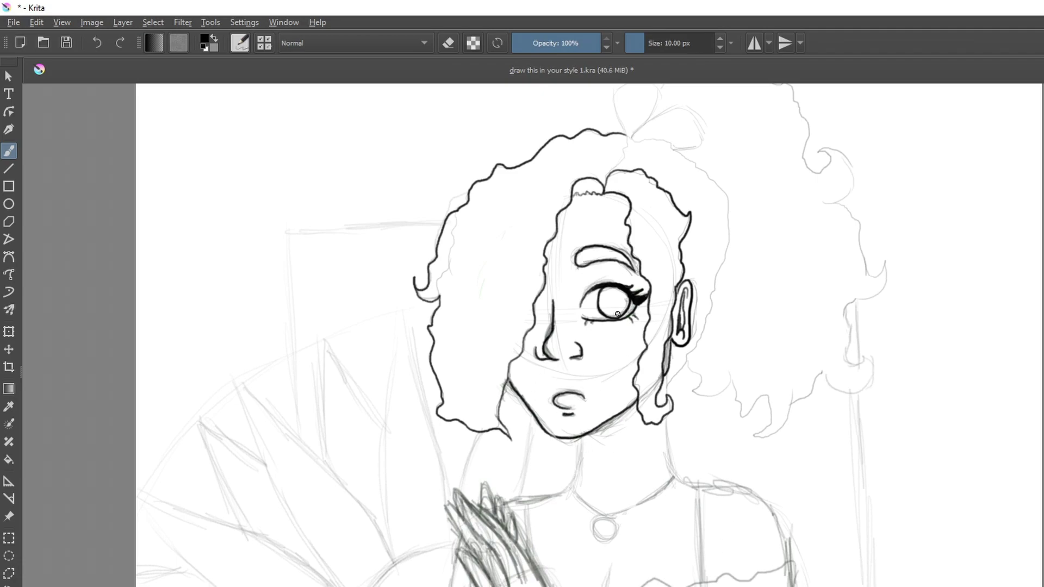
Step: Ink both sides of the neck continuing into the shoulders
mouse_move(666, 415)
mouse_down()
mouse_move(687, 481)
mouse_move(754, 496)
mouse_move(787, 556)
mouse_up()
mouse_move(582, 438)
mouse_down()
mouse_move(577, 478)
mouse_move(518, 501)
mouse_up()
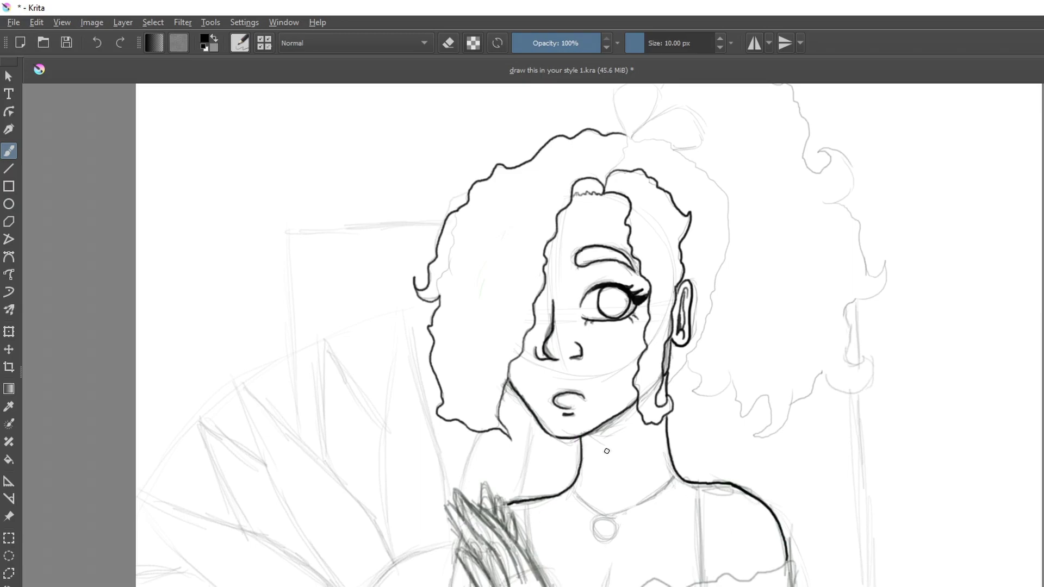
Step: Ink the pulled-back hair curving from the bow's knot down behind the ear
drag(912, 250, 877, 391)
mouse_move(585, 302)
mouse_down()
mouse_move(603, 278)
mouse_move(684, 325)
mouse_move(676, 450)
mouse_up()
drag(630, 527, 676, 449)
key(e)
key(e)
Step: Ink the two bow loops on top of the head, redoing the first stroke
mouse_move(593, 278)
mouse_down()
mouse_move(580, 232)
mouse_move(625, 239)
mouse_move(582, 227)
mouse_up()
key(ctrl+z)
drag(610, 264, 617, 220)
key(e)
key(e)
Step: Ink the outline of the large curly ponytail, including its curled lower tips
mouse_move(627, 261)
mouse_down()
mouse_move(559, 434)
mouse_move(586, 423)
mouse_move(599, 460)
mouse_up()
drag(720, 555, 581, 271)
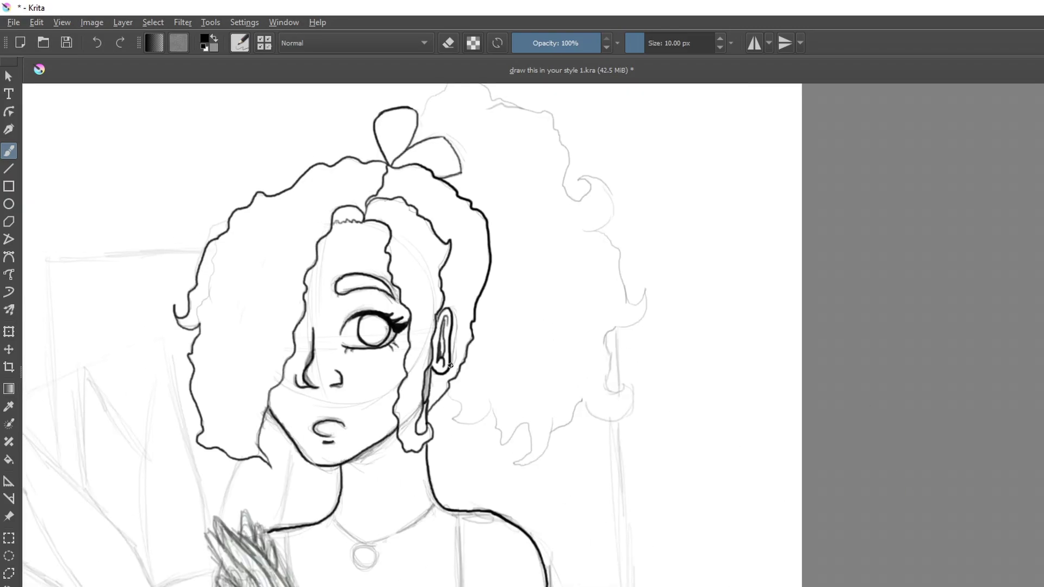
drag(494, 347, 599, 447)
mouse_move(526, 221)
mouse_down()
mouse_move(593, 182)
mouse_move(623, 210)
mouse_move(671, 289)
mouse_move(709, 286)
mouse_move(682, 330)
mouse_up()
mouse_move(555, 493)
mouse_down()
mouse_move(557, 521)
mouse_move(628, 525)
mouse_move(618, 560)
mouse_up()
drag(657, 518, 611, 561)
key(ctrl+z)
mouse_move(656, 518)
mouse_down()
mouse_move(750, 485)
mouse_move(741, 495)
mouse_move(730, 484)
mouse_move(721, 425)
mouse_move(716, 460)
mouse_move(721, 425)
mouse_move(749, 391)
mouse_move(732, 387)
mouse_move(710, 330)
mouse_up()
Step: Ink the front praying hand's palm edges, thumb and fingers over the sketch
mouse_move(618, 417)
mouse_down()
mouse_move(687, 233)
mouse_move(677, 144)
mouse_up()
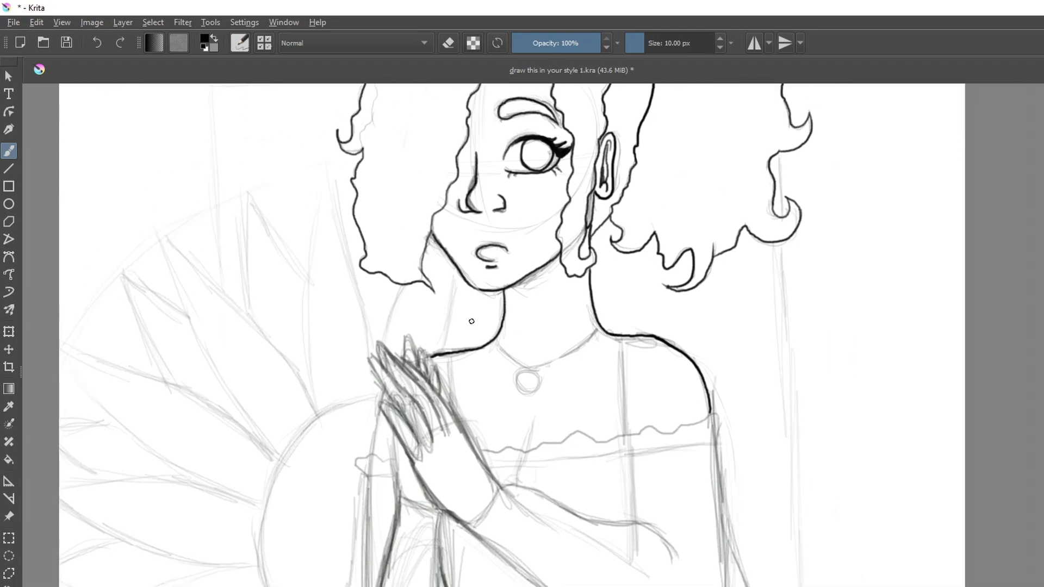
drag(414, 467, 465, 525)
drag(501, 486, 451, 409)
mouse_move(411, 461)
mouse_down()
mouse_move(387, 416)
mouse_move(418, 445)
mouse_up()
mouse_move(391, 405)
mouse_down()
mouse_move(371, 360)
mouse_move(435, 450)
mouse_up()
key(ctrl+z)
key(ctrl+z)
mouse_move(381, 408)
mouse_down()
mouse_move(407, 452)
mouse_move(418, 441)
mouse_up()
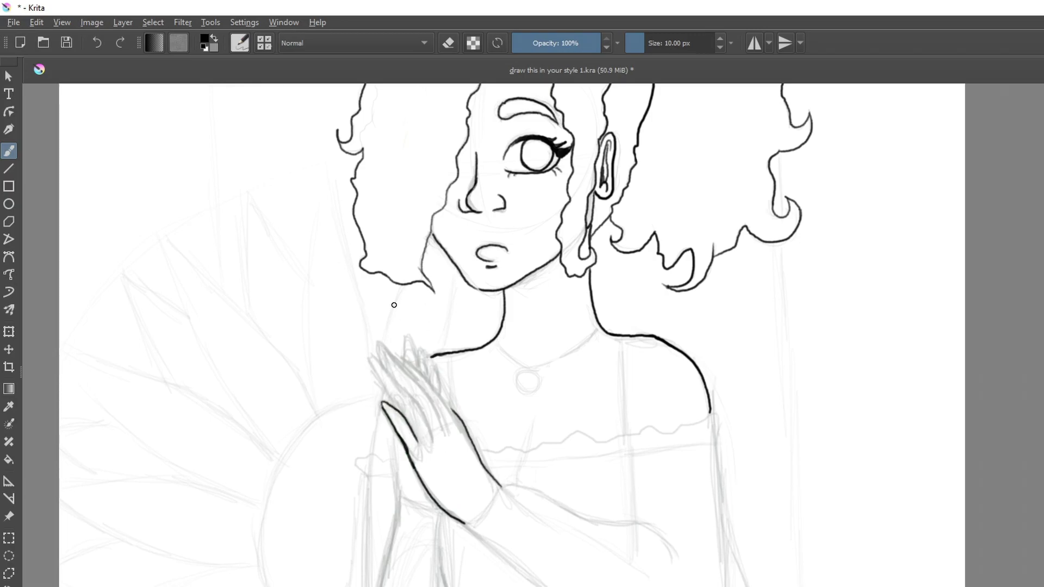
mouse_move(392, 402)
mouse_down()
mouse_move(371, 354)
mouse_move(419, 409)
mouse_move(430, 443)
mouse_up()
mouse_move(391, 373)
mouse_down()
mouse_move(381, 345)
mouse_move(436, 414)
mouse_up()
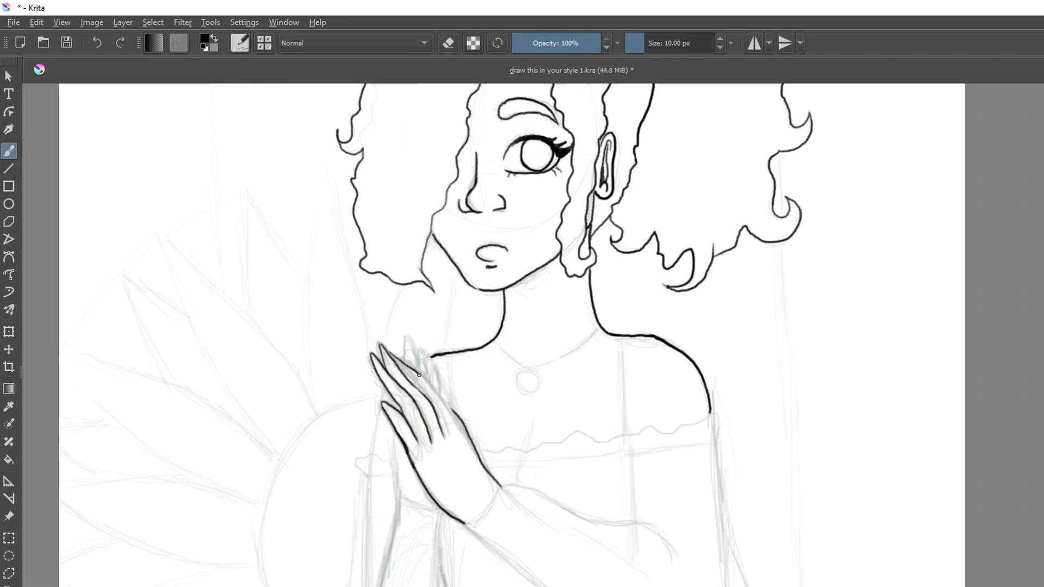
Step: Set the brush opacity to 60% and refine the front hand's outer edge and fingertips by erasing and redrawing lines
key(i)
key(i)
key(i)
key(i)
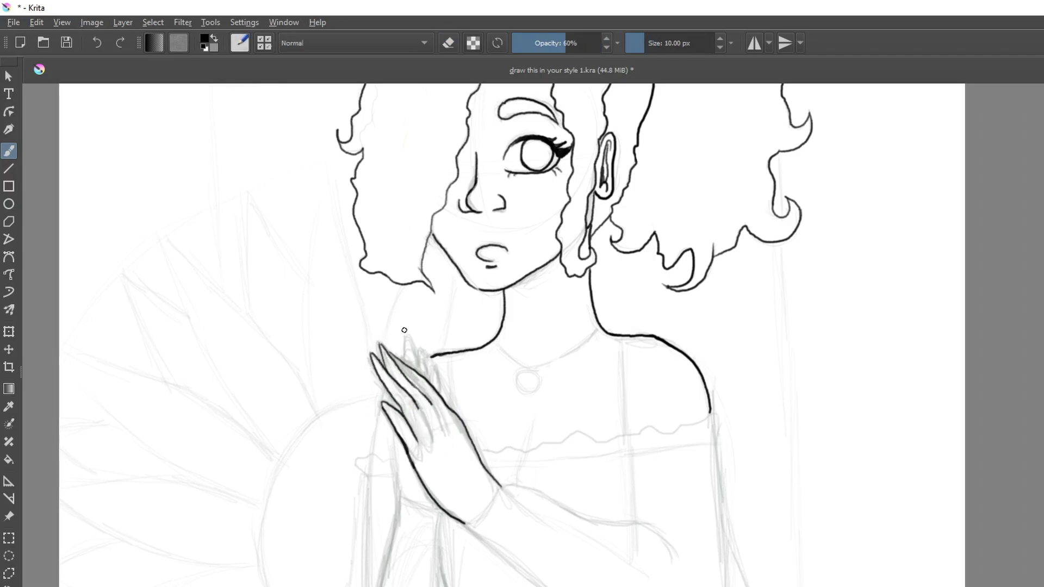
drag(416, 405, 478, 461)
key(e)
drag(452, 406, 484, 460)
mouse_move(375, 348)
mouse_down()
mouse_move(406, 375)
mouse_move(397, 388)
mouse_move(405, 375)
mouse_move(425, 380)
mouse_move(462, 435)
mouse_up()
key(e)
key(ctrl+z)
key(e)
mouse_move(421, 381)
mouse_down()
mouse_move(466, 435)
mouse_move(447, 405)
mouse_move(457, 420)
mouse_up()
key(e)
Step: Ink the back hand's edge and fingertips, and close both hands with wrist lines
drag(408, 456, 471, 525)
drag(395, 435, 400, 500)
drag(405, 362, 435, 392)
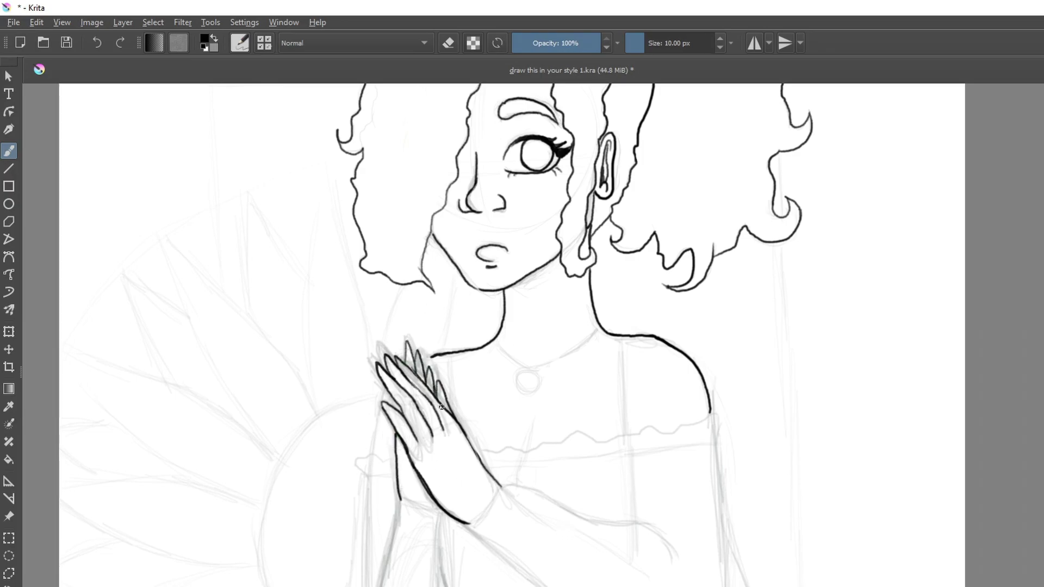
drag(501, 485, 469, 525)
drag(400, 499, 439, 511)
drag(492, 414, 490, 443)
mouse_move(506, 405)
mouse_down()
mouse_move(502, 438)
mouse_move(571, 402)
mouse_up()
drag(514, 460, 569, 435)
drag(541, 500, 598, 443)
drag(609, 432, 606, 462)
key(e)
drag(492, 427, 625, 466)
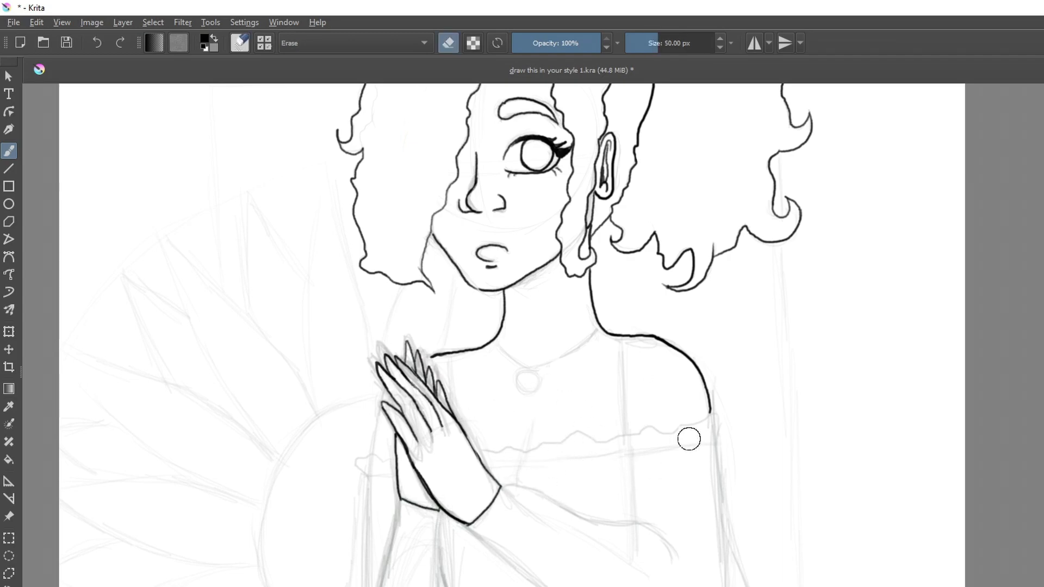
Step: Ink the ruffled off-shoulder neckline band and the upper arm beside the hands
key(e)
mouse_move(714, 443)
mouse_down()
mouse_move(698, 420)
mouse_move(485, 444)
mouse_up()
mouse_move(380, 459)
mouse_down()
mouse_move(382, 477)
mouse_move(396, 477)
mouse_up()
drag(483, 468, 674, 445)
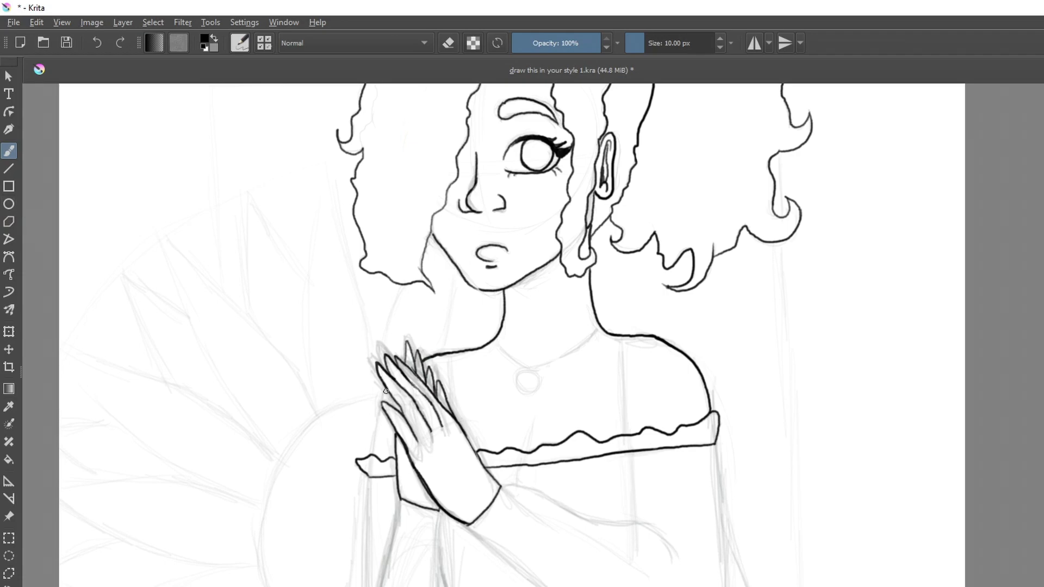
drag(381, 407, 372, 457)
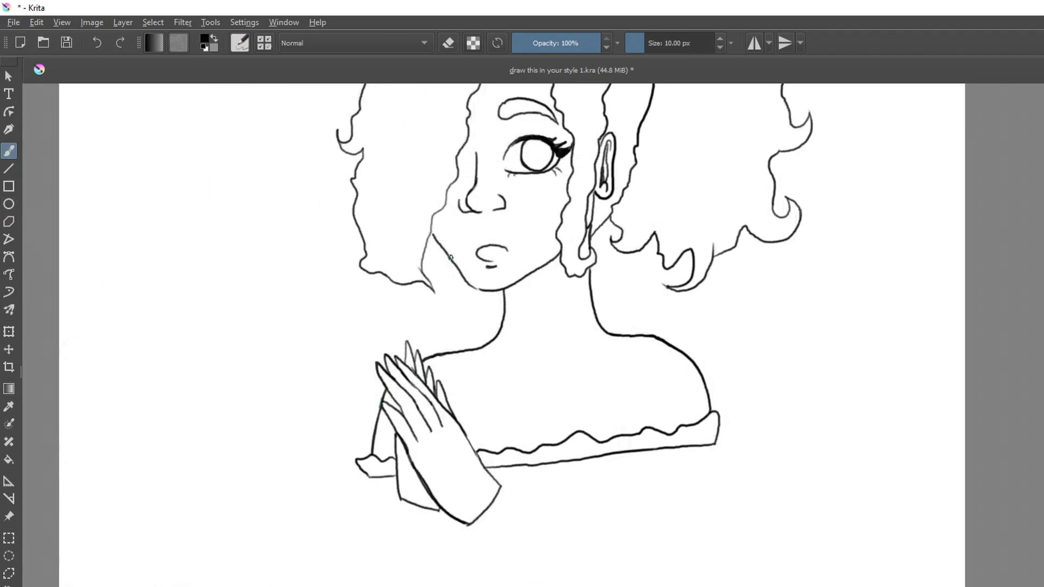
Step: Ink the two thin straps running from the shoulders down to the blouse
drag(621, 336, 625, 425)
drag(628, 338, 634, 434)
drag(453, 354, 457, 422)
drag(447, 354, 450, 408)
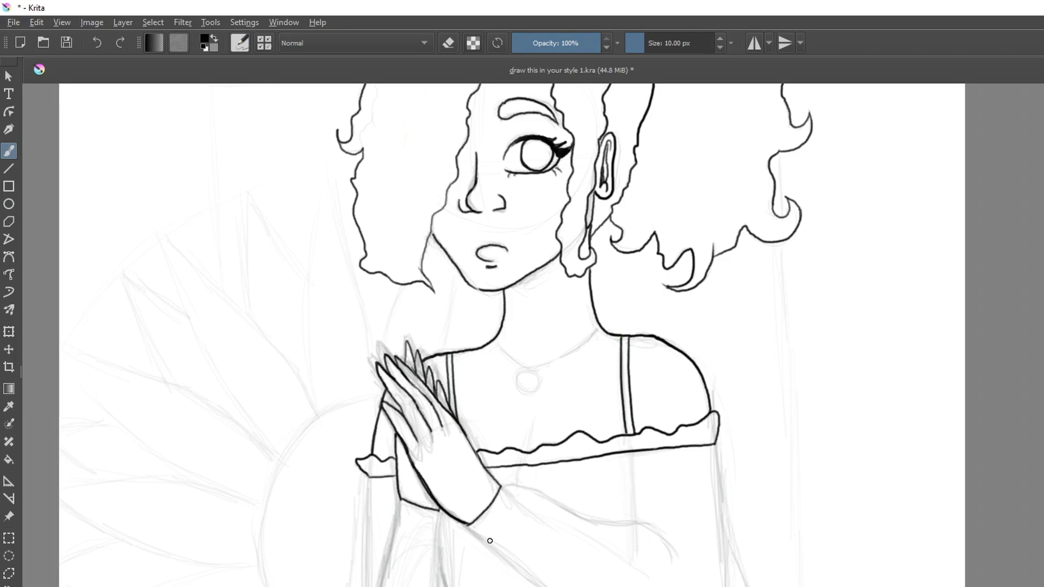
Step: Ink the puffed sleeve below the praying hands and the raised arm's lines inside it
drag(363, 478, 348, 584)
drag(520, 526, 625, 327)
mouse_move(454, 375)
mouse_down()
mouse_move(443, 467)
mouse_move(460, 519)
mouse_up()
mouse_move(542, 314)
mouse_down()
mouse_move(555, 403)
mouse_move(522, 530)
mouse_move(460, 520)
mouse_up()
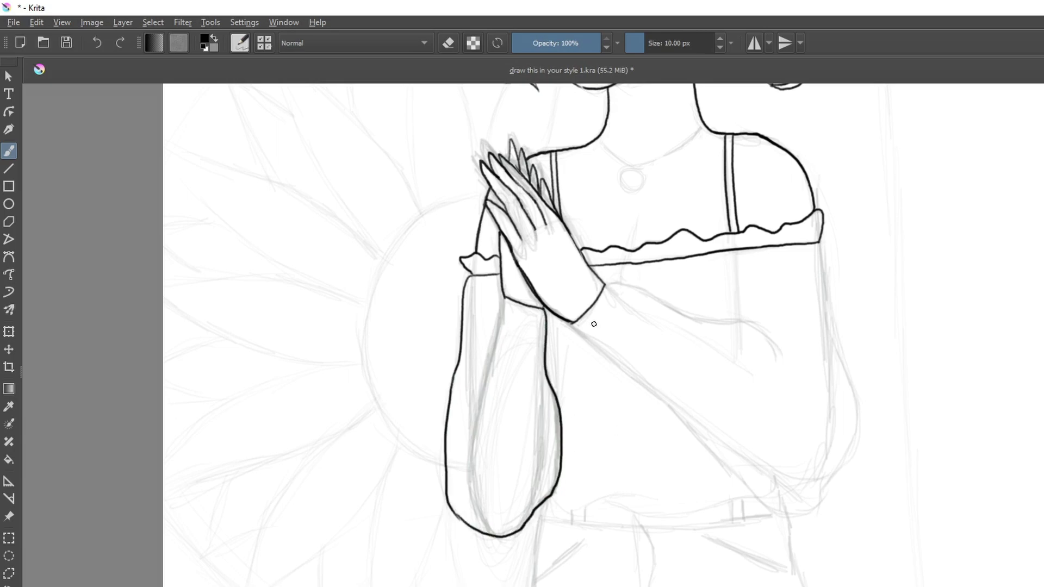
drag(473, 276, 473, 432)
mouse_move(504, 298)
mouse_down()
mouse_move(474, 476)
mouse_move(494, 535)
mouse_up()
drag(543, 310, 536, 505)
Step: Ink the bent arm leading to the front hand and the blouse's side line behind it
drag(605, 287, 771, 391)
drag(740, 250, 744, 369)
drag(815, 244, 822, 471)
mouse_move(573, 325)
mouse_down()
mouse_move(631, 373)
mouse_move(824, 469)
mouse_up()
key(e)
key(e)
Step: Ink the loose sleeve outline surrounding the bent arm, from wrist to elbow and up to the neckline
drag(605, 284, 779, 356)
drag(818, 245, 816, 491)
drag(572, 324, 809, 508)
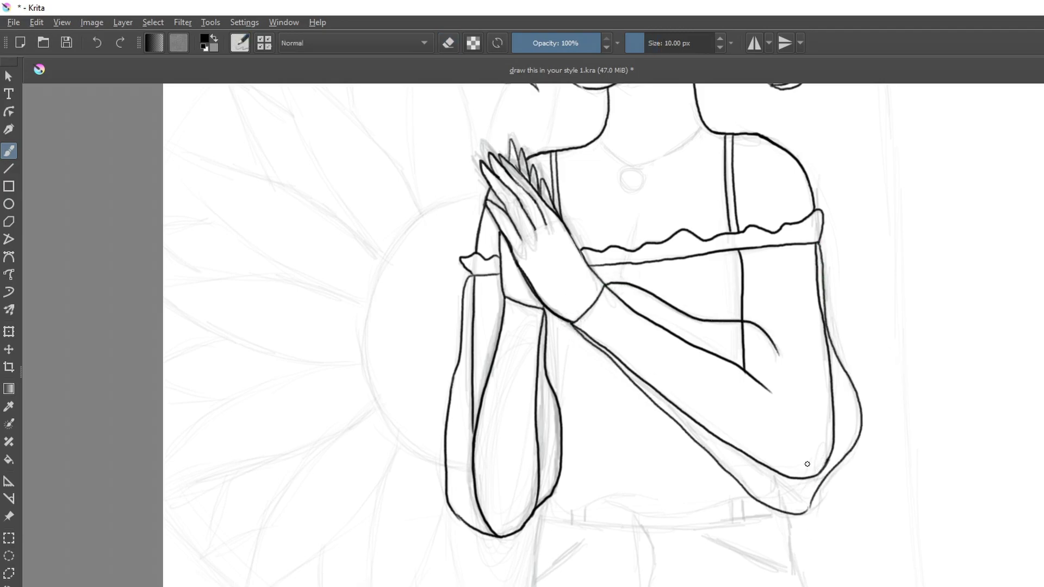
Step: Ink the curved blouse hem above the shorts, replacing the first attempt
drag(669, 494, 561, 509)
key(ctrl+z)
drag(625, 331, 445, 112)
mouse_move(373, 278)
mouse_down()
mouse_move(468, 269)
mouse_move(552, 288)
mouse_up()
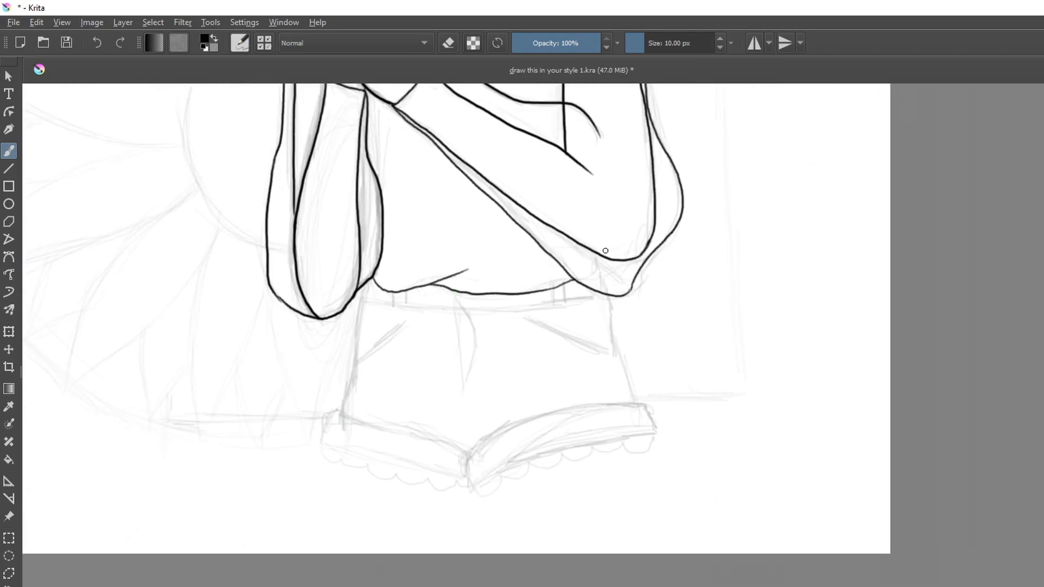
Step: Ink the necklace chain around the neck and its round pendant
drag(596, 136, 596, 448)
drag(593, 227, 605, 382)
drag(434, 387, 463, 418)
drag(538, 375, 464, 419)
key(e)
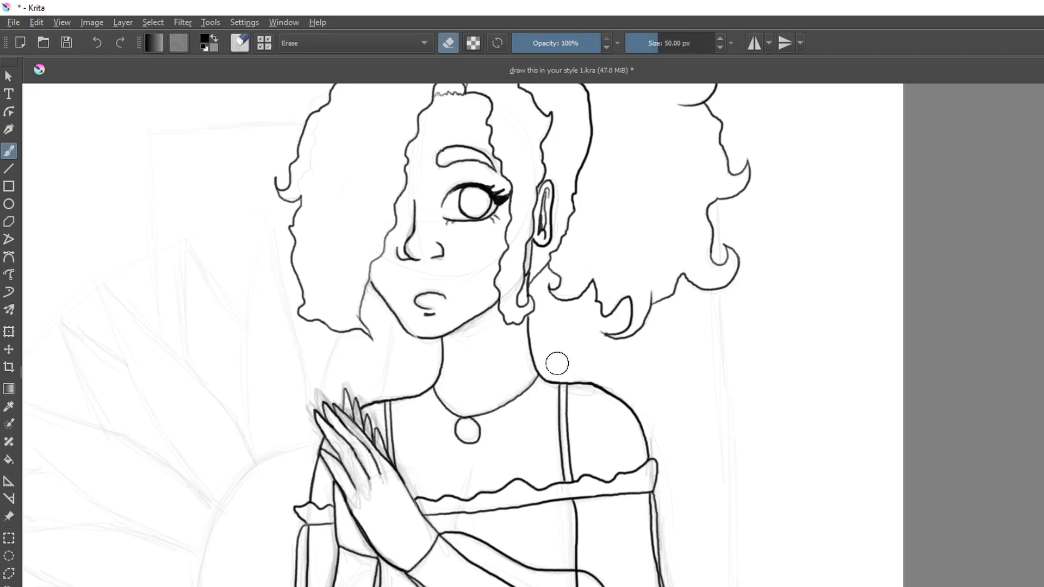
key(e)
key(e)
key(e)
Step: Ink the outer side lines of the shorts from the waist down to the cuffs
scroll(631, 483, down, 6)
drag(347, 438, 325, 569)
mouse_move(593, 452)
mouse_down()
mouse_move(594, 505)
mouse_move(621, 560)
mouse_up()
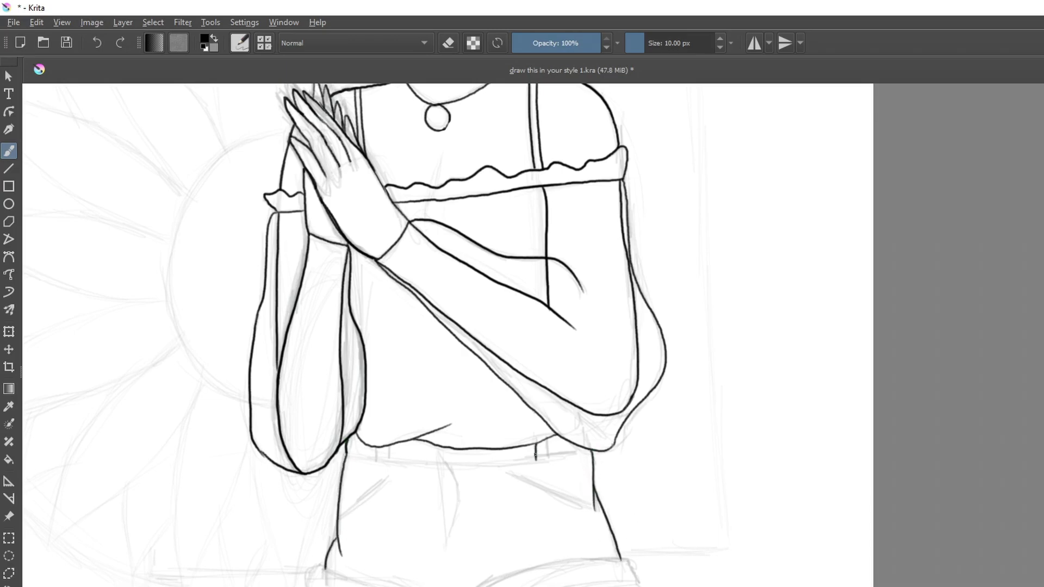
Step: Ink the shorts' waistband with its belt loops and the pointed front fly
mouse_move(351, 455)
mouse_down()
mouse_move(437, 465)
mouse_move(445, 556)
mouse_move(437, 450)
mouse_move(530, 460)
mouse_move(591, 452)
mouse_up()
key(ctrl+z)
drag(450, 465, 536, 463)
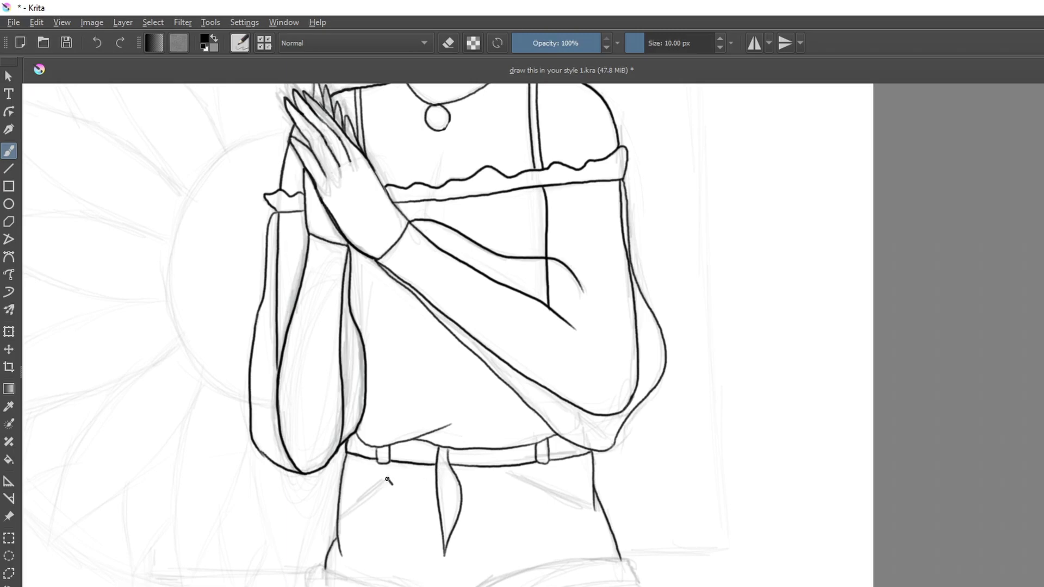
Step: Ink the two slanted pocket openings on the front of the shorts
drag(390, 485, 338, 527)
key(ctrl+z)
drag(387, 479, 338, 519)
drag(507, 472, 588, 512)
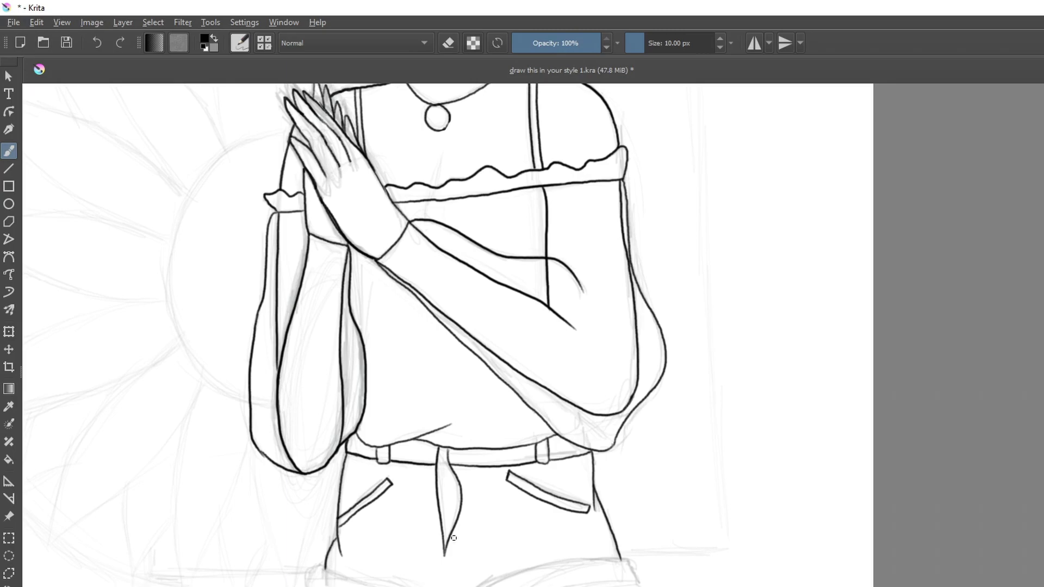
Step: Ink the folded cuffs at the bottom of the shorts' legs
drag(626, 560, 484, 586)
drag(624, 559, 639, 586)
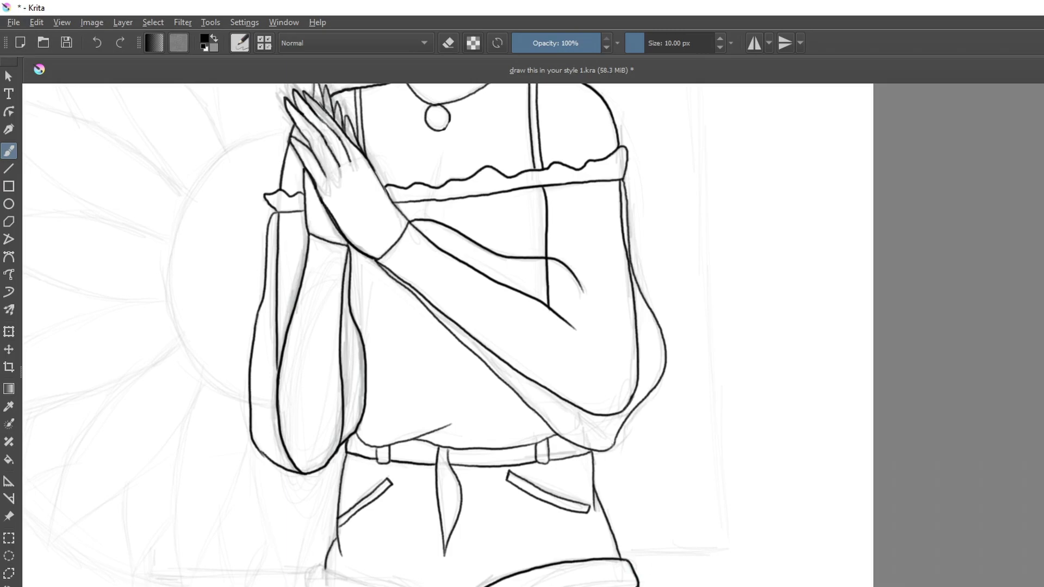
mouse_move(322, 565)
mouse_down()
mouse_move(389, 586)
mouse_move(306, 586)
mouse_up()
Step: Ink the large flower's round centre behind the raised arm
key(e)
key(e)
drag(650, 87, 794, 329)
mouse_move(430, 439)
mouse_down()
mouse_move(462, 216)
mouse_move(365, 286)
mouse_move(412, 477)
mouse_up()
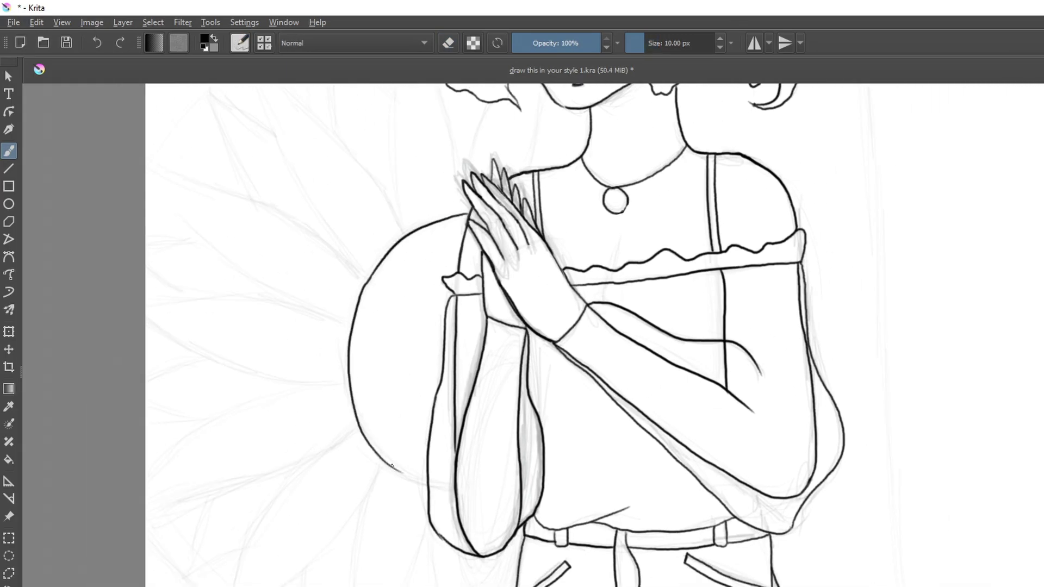
Step: Ink the long flower petals rising from the round centre beside the hair and hands
scroll(581, 364, up, 4)
drag(553, 357, 529, 429)
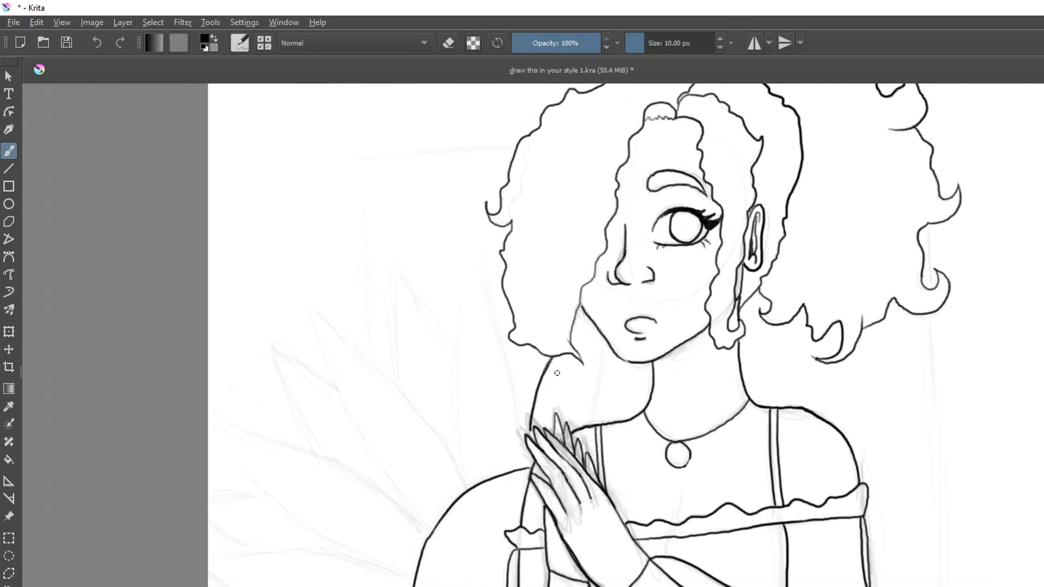
drag(596, 333, 591, 424)
mouse_move(467, 487)
mouse_down()
mouse_move(477, 252)
mouse_move(524, 453)
mouse_move(410, 282)
mouse_up()
scroll(578, 376, down, 2)
scroll(578, 376, up, 2)
mouse_move(386, 224)
mouse_down()
mouse_move(412, 290)
mouse_move(544, 395)
mouse_up()
key(e)
key(e)
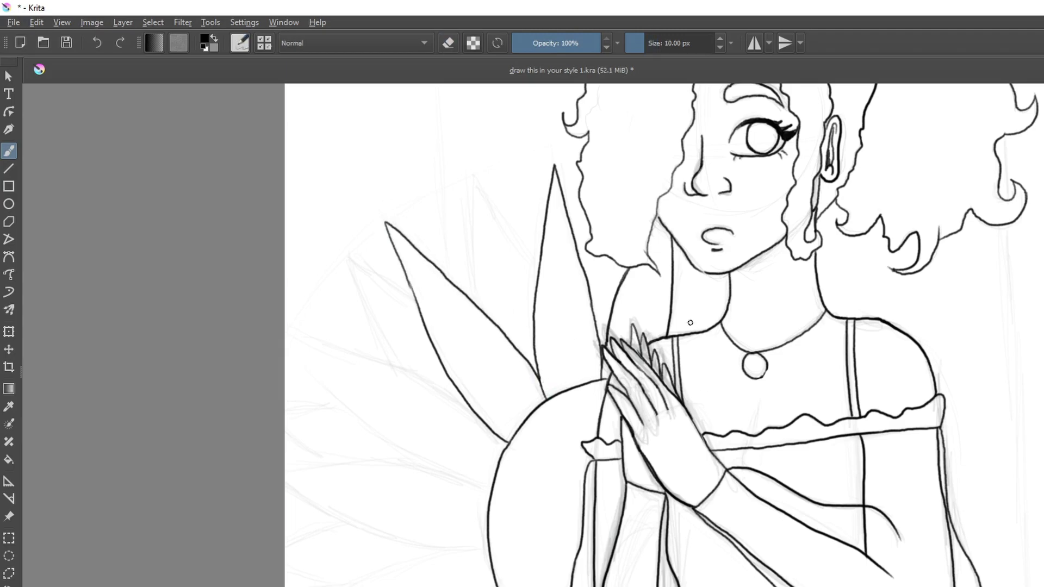
Step: Ink the partly hidden petals in the gap between the hair, neck and shoulder
drag(680, 329, 729, 292)
drag(669, 319, 701, 274)
mouse_move(707, 275)
mouse_down()
mouse_move(707, 301)
mouse_move(675, 302)
mouse_move(708, 303)
mouse_up()
key(e)
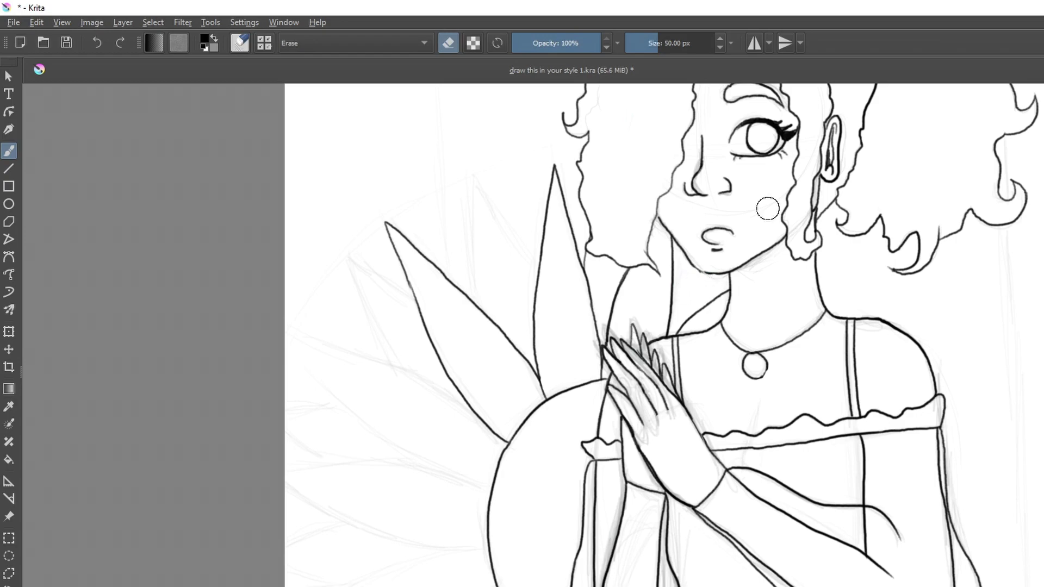
Step: Ink two pointed petals tucked behind the long petals on the flower's upper side
key(e)
mouse_move(473, 305)
mouse_down()
mouse_move(478, 182)
mouse_move(539, 272)
mouse_up()
key(e)
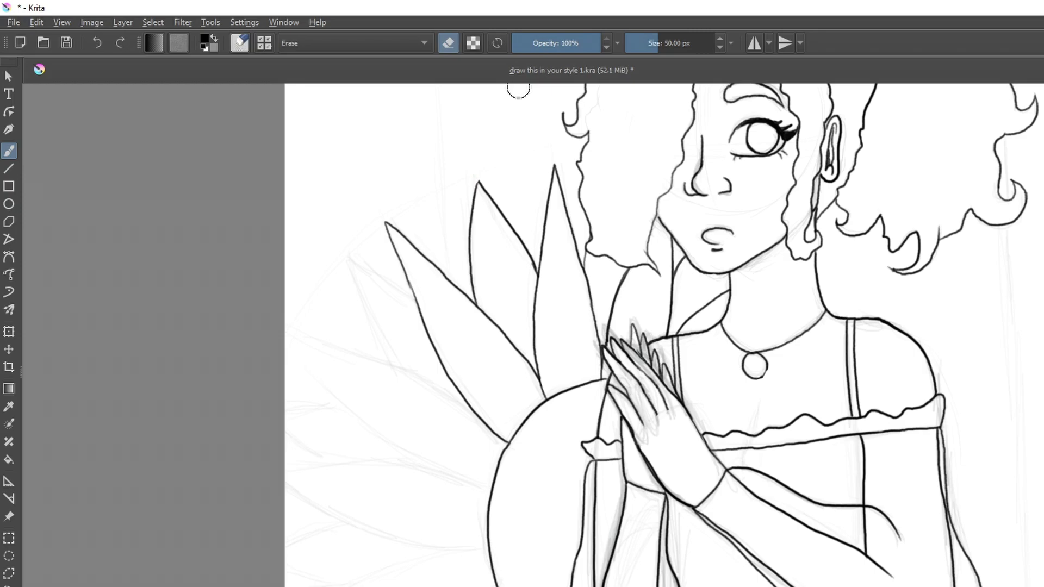
key(e)
drag(392, 363, 348, 257)
drag(349, 257, 396, 284)
Step: Ink the long petal reaching from the flower centre toward the canvas's left edge, redrawing its upper edge
scroll(603, 336, down, 4)
drag(435, 248, 526, 292)
drag(327, 144, 443, 255)
key(e)
key(e)
key(e)
key(e)
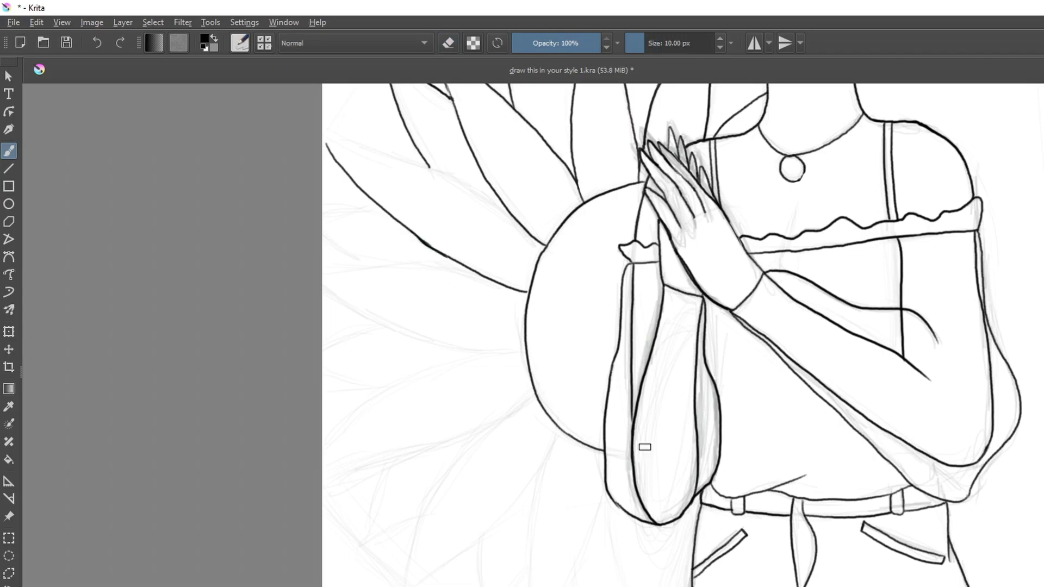
scroll(644, 444, up, 4)
key(ctrl+z)
drag(252, 351, 423, 412)
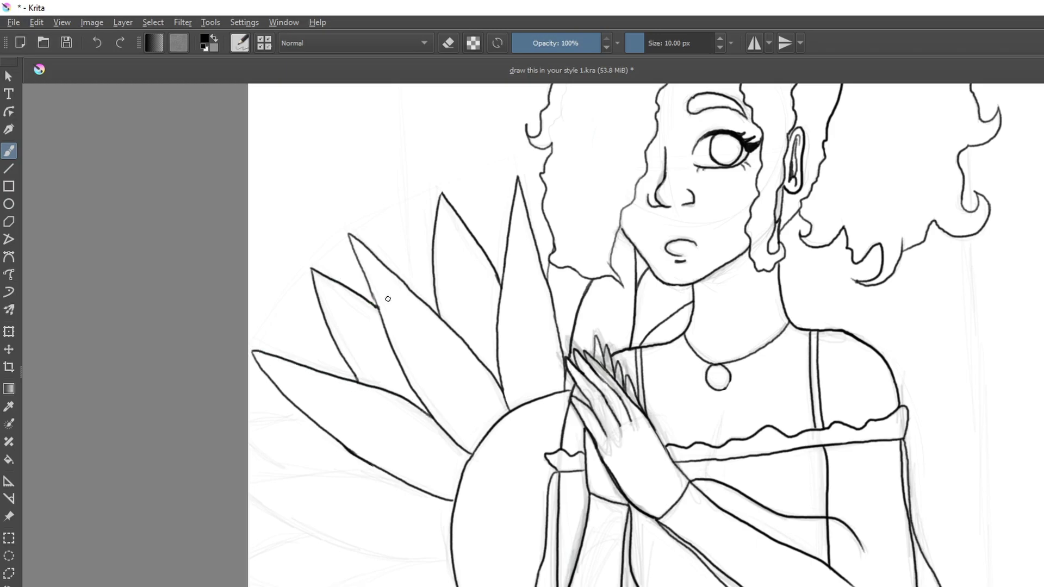
Step: Ink the front and tucked-behind petals that run off the canvas's left edge beside the flower centre
drag(576, 568, 662, 344)
mouse_move(535, 332)
mouse_down()
mouse_move(408, 307)
mouse_move(333, 270)
mouse_up()
mouse_move(488, 256)
mouse_down()
mouse_move(334, 257)
mouse_move(334, 216)
mouse_up()
drag(334, 194, 389, 188)
drag(407, 308, 342, 337)
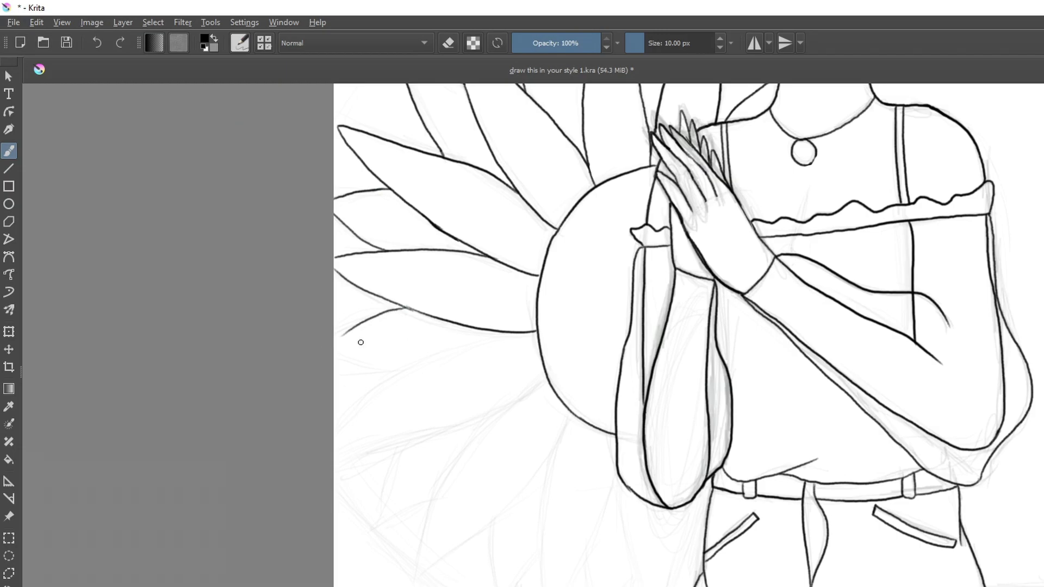
drag(534, 333, 316, 442)
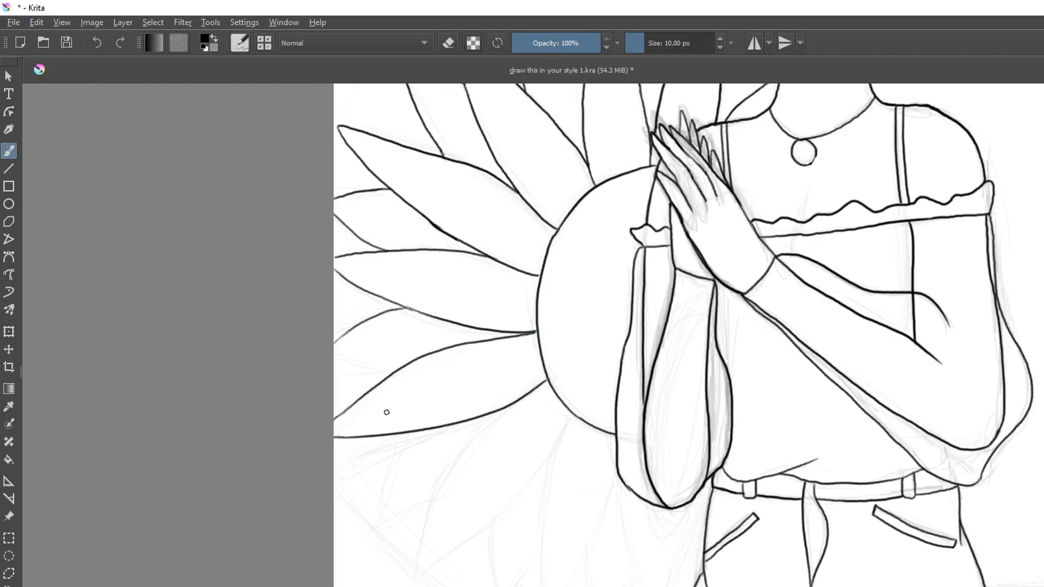
Step: Ink the short pointed petal tucked below the long petal that reaches the canvas's left edge
drag(406, 433, 382, 519)
key(ctrl+z)
drag(406, 433, 371, 527)
drag(372, 528, 431, 502)
Step: Ink the long petal slanting down and outward from the flower centre's lower curve, redoing its edges and erasing line overshoots
mouse_move(516, 403)
mouse_down()
mouse_move(436, 490)
mouse_move(415, 579)
mouse_move(447, 461)
mouse_move(498, 411)
mouse_up()
key(ctrl+z)
key(e)
click(434, 505)
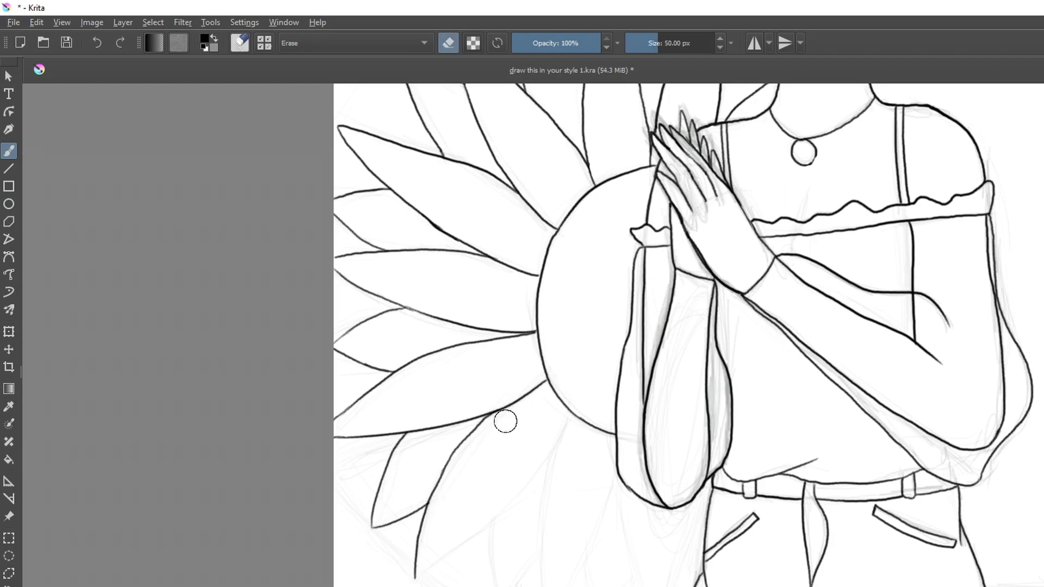
key(e)
key(ctrl+z)
drag(571, 419, 413, 579)
key(e)
click(413, 579)
key(e)
Step: Ink the remaining front and tucked-behind petals hanging below the flower centre and behind the raised sleeve
drag(493, 525, 495, 586)
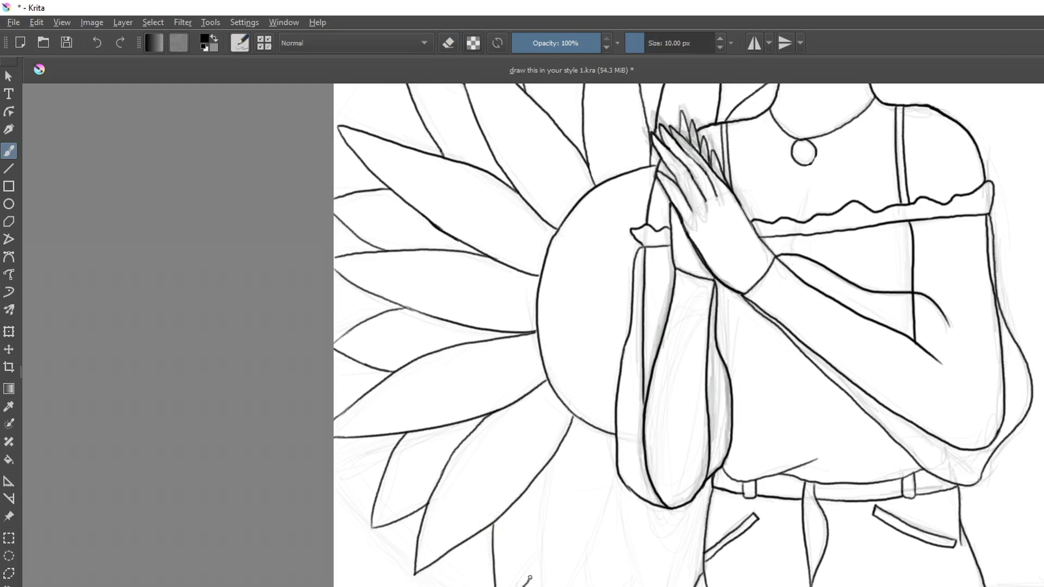
drag(552, 456, 542, 586)
drag(618, 475, 576, 586)
key(ctrl+z)
drag(608, 511, 581, 586)
drag(619, 477, 631, 586)
drag(694, 503, 675, 586)
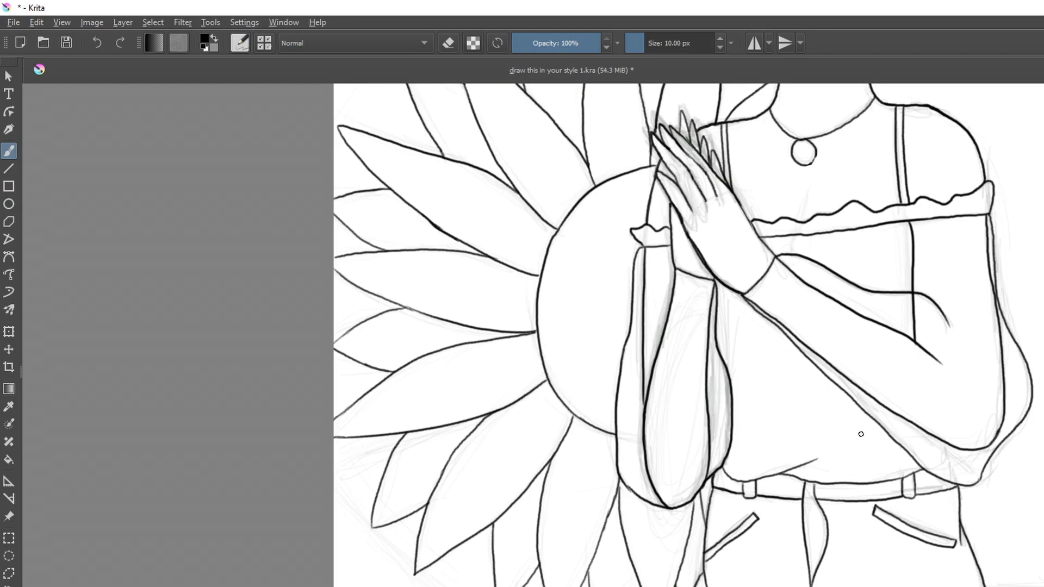
Step: Draw a rectangular frame of straight lines behind the girl and the flower
scroll(514, 446, down, 3)
key(v)
drag(500, 150, 503, 253)
drag(504, 149, 668, 155)
drag(783, 186, 802, 515)
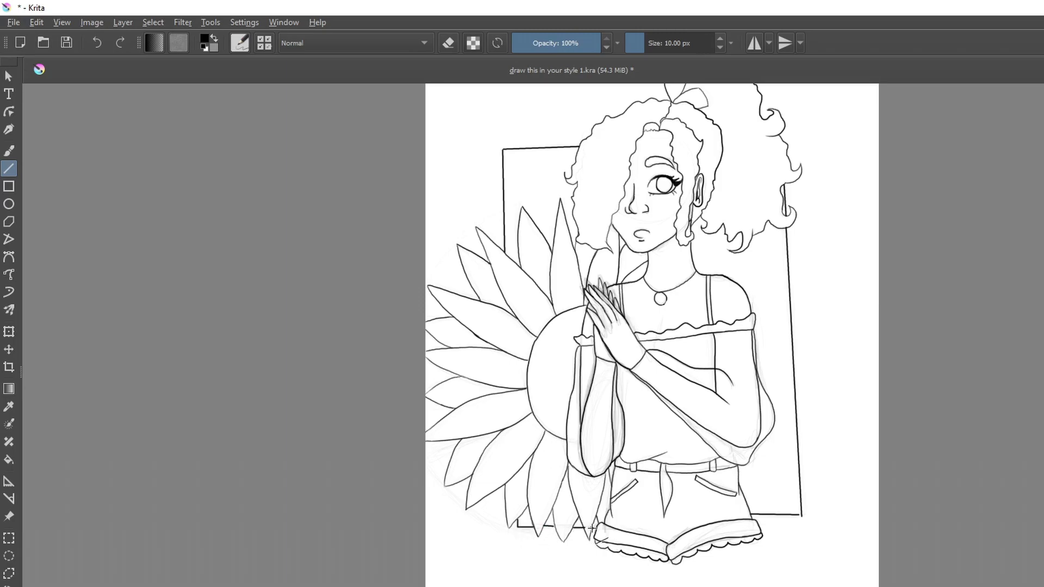
Step: Clean up the frame's lower edge between the petals, keeping it only in the gaps and trimming its overlaps
scroll(864, 542, up, 4)
key(e)
key(b)
mouse_move(596, 446)
mouse_down()
mouse_move(607, 437)
mouse_move(598, 428)
mouse_up()
key(e)
scroll(747, 521, down, 5)
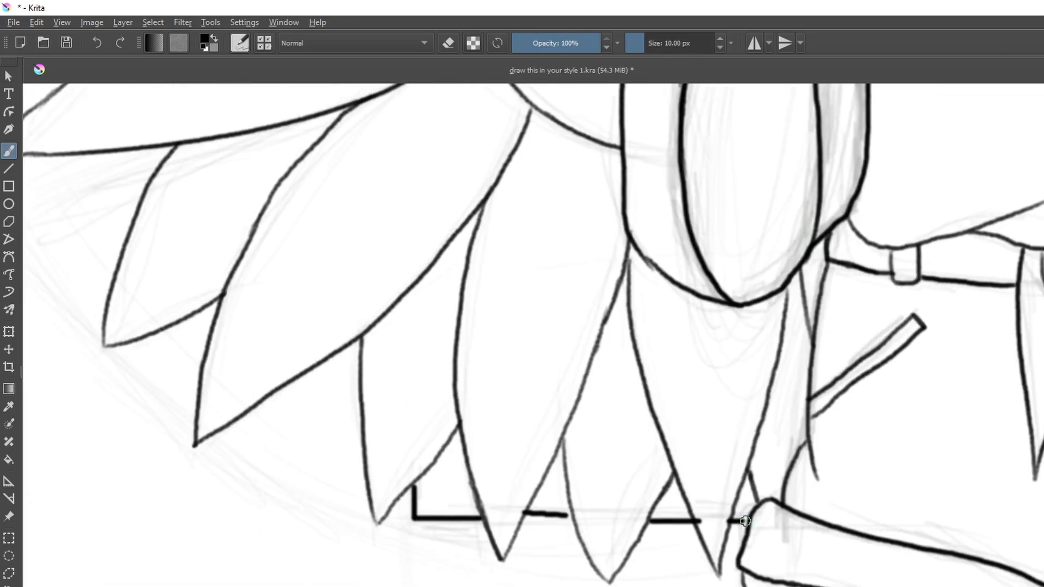
key(e)
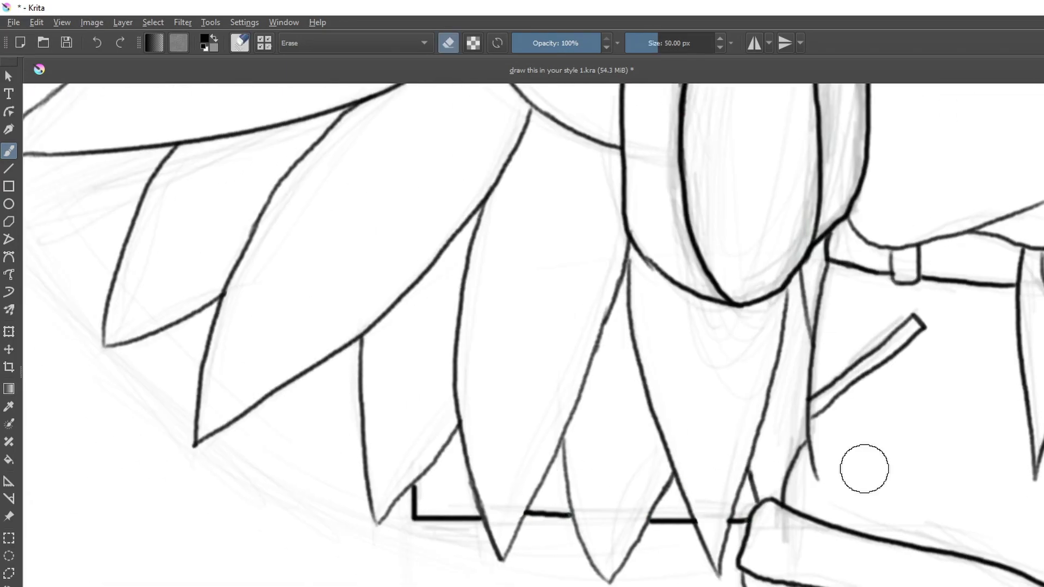
Step: Erase stray line marks around the curls where the hair meets the frame's side edge
scroll(675, 340, down, 5)
drag(783, 279, 783, 366)
scroll(766, 326, up, 3)
drag(677, 274, 732, 401)
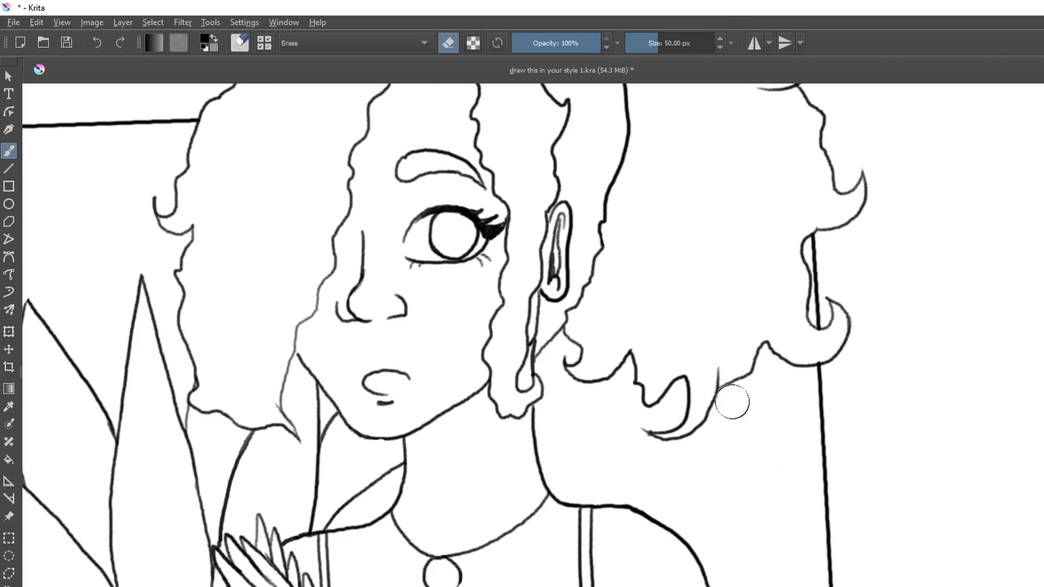
scroll(523, 288, down, 2)
drag(523, 289, 541, 208)
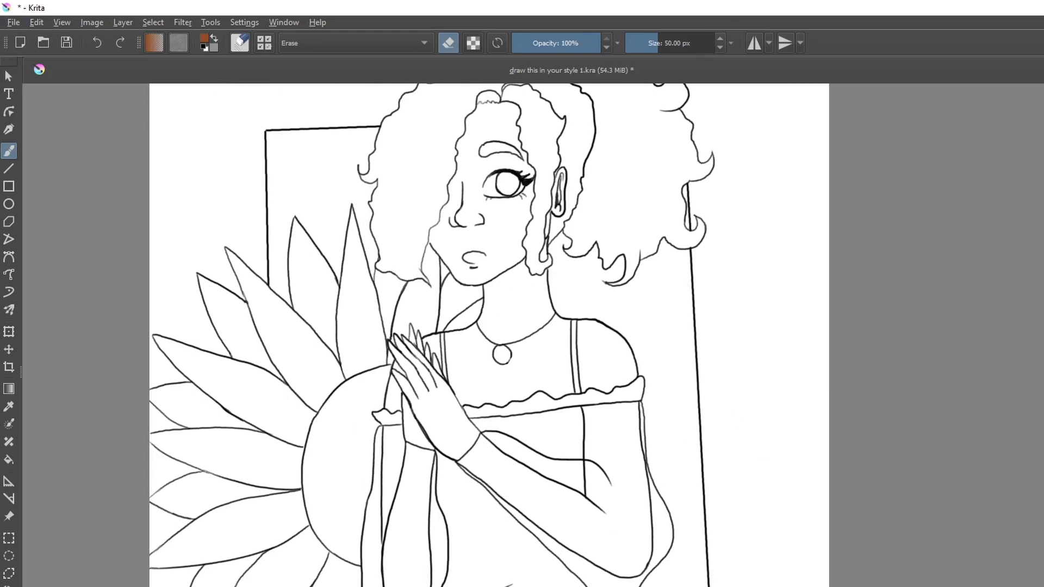
key(slash)
drag(743, 274, 798, 357)
key(ctrl+z)
drag(737, 253, 764, 364)
key(ctrl+z)
mouse_move(726, 301)
mouse_down()
mouse_move(796, 290)
mouse_move(785, 401)
mouse_up()
key(ctrl+z)
Step: Paint the forehead reddish-brown with a 40 px brush, from the hairline down to the eyebrow
scroll(546, 206, up, 2)
drag(545, 206, 705, 399)
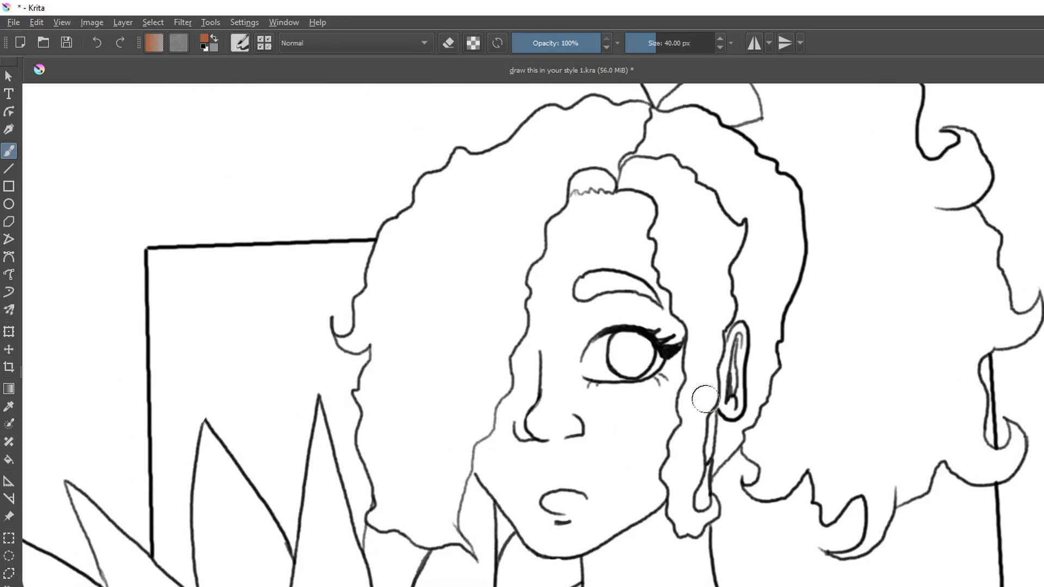
mouse_move(575, 210)
mouse_down()
mouse_move(560, 255)
mouse_move(549, 245)
mouse_move(535, 313)
mouse_up()
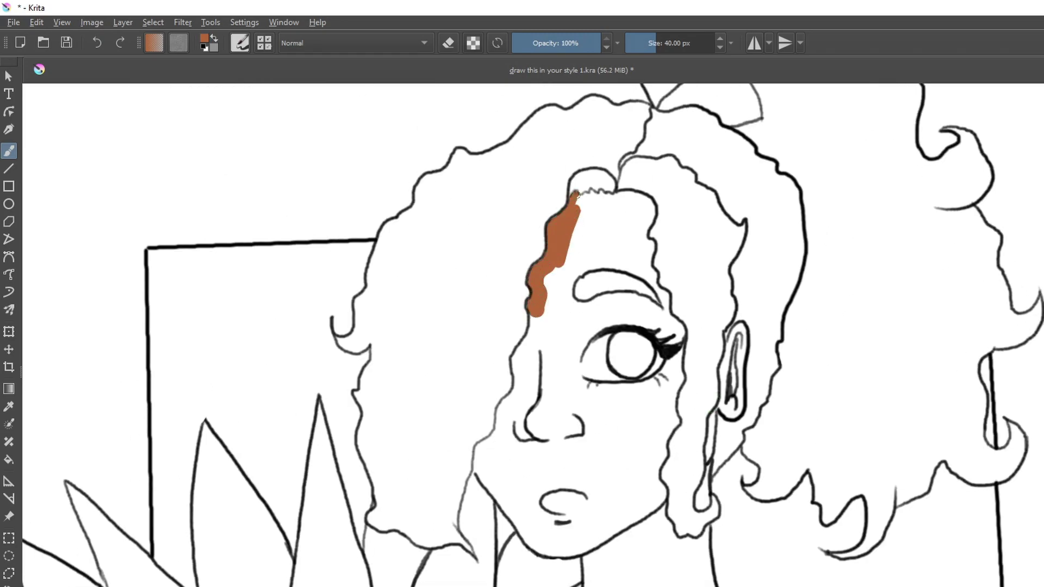
mouse_move(605, 196)
mouse_down()
mouse_move(651, 208)
mouse_move(643, 236)
mouse_move(652, 280)
mouse_up()
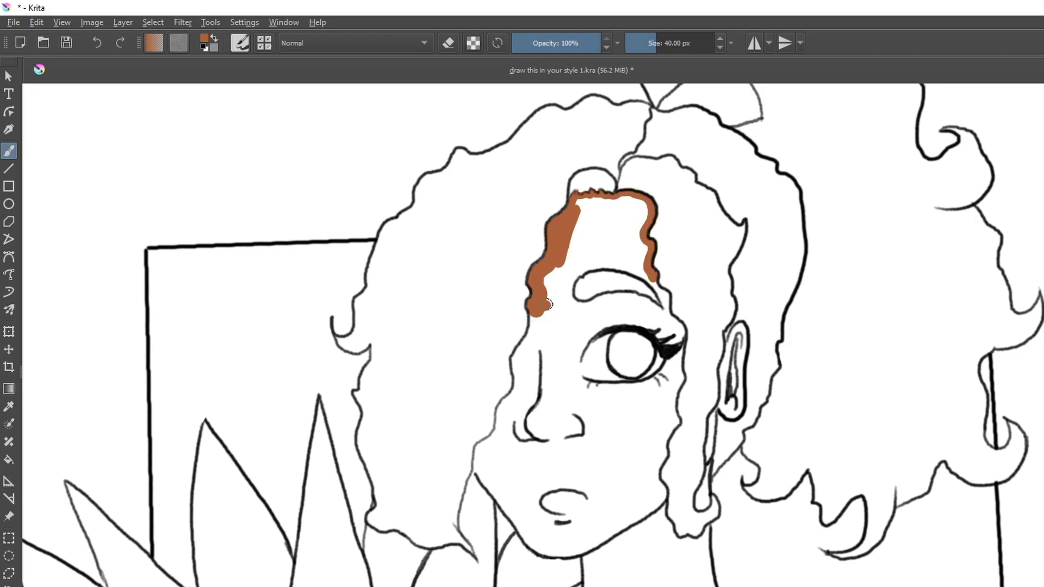
mouse_move(574, 272)
mouse_down()
mouse_move(568, 244)
mouse_move(634, 209)
mouse_move(584, 267)
mouse_move(625, 269)
mouse_move(640, 249)
mouse_up()
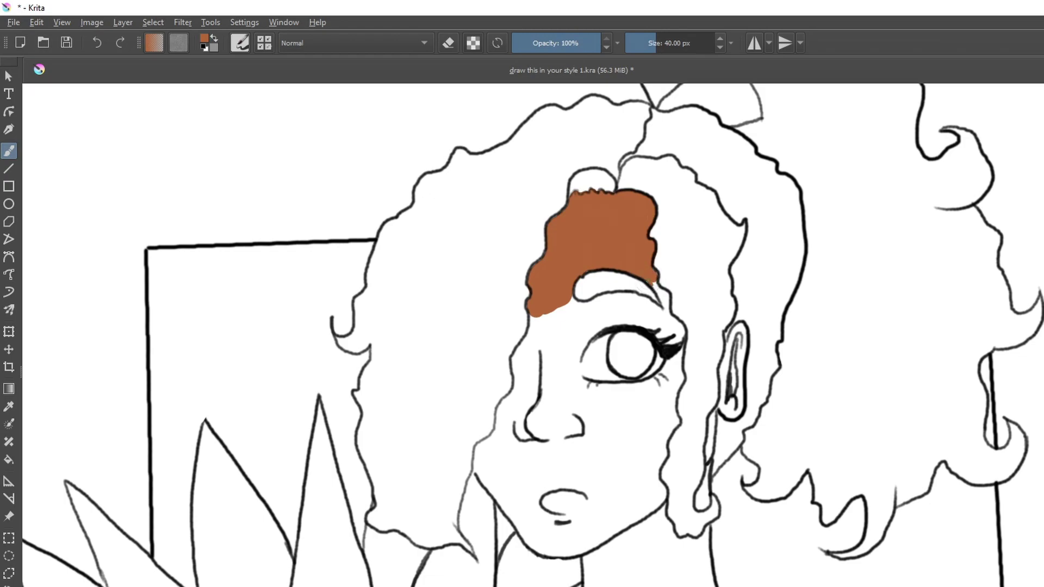
drag(668, 299, 668, 319)
Step: Extend the reddish-brown skin colour down the nose and the part of the face beside the large hair mass
key(slash)
ctrl+click(679, 344)
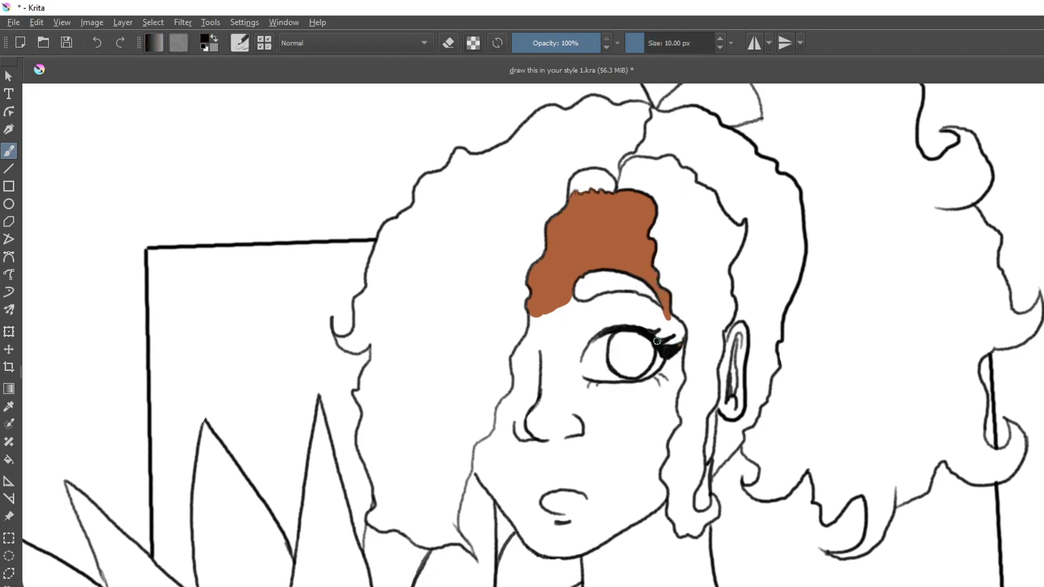
key(x)
key(slash)
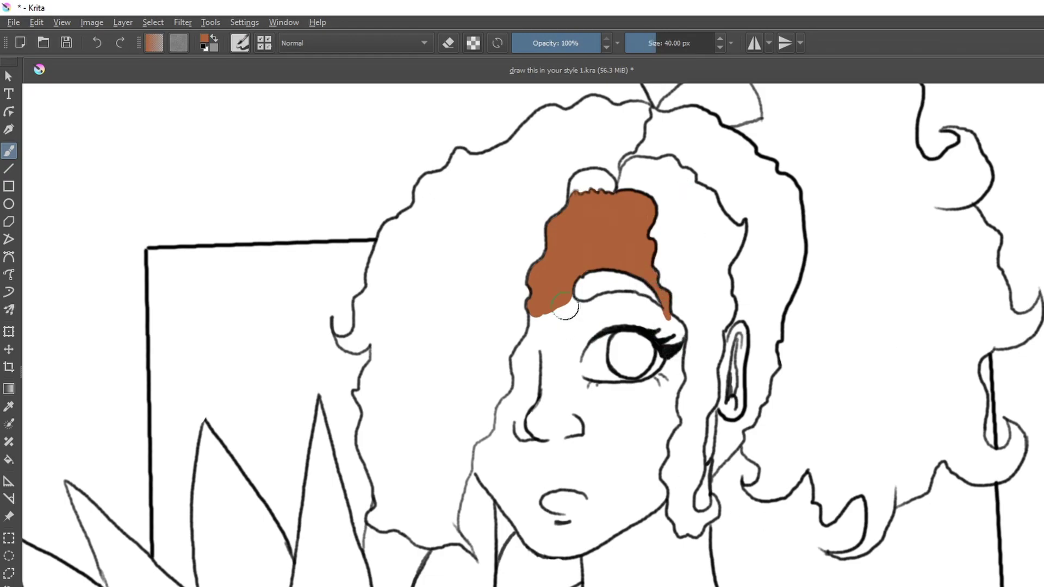
mouse_move(547, 317)
mouse_down()
mouse_move(522, 444)
mouse_move(606, 479)
mouse_move(541, 492)
mouse_up()
key(ctrl+z)
mouse_move(545, 318)
mouse_down()
mouse_move(523, 451)
mouse_move(660, 392)
mouse_move(620, 390)
mouse_move(639, 382)
mouse_move(568, 385)
mouse_up()
mouse_move(588, 324)
mouse_down()
mouse_move(570, 375)
mouse_move(531, 324)
mouse_move(500, 452)
mouse_move(485, 447)
mouse_move(486, 481)
mouse_move(511, 508)
mouse_up()
Step: Fill the chin, eyelid and cheek up to the curly side strand with reddish-brown, leaving eye, eyebrow and lips white
key(/)
key(d)
key(/)
mouse_move(642, 446)
mouse_down()
mouse_move(579, 523)
mouse_move(568, 525)
mouse_move(597, 487)
mouse_move(579, 470)
mouse_move(520, 501)
mouse_move(516, 527)
mouse_move(562, 550)
mouse_move(617, 528)
mouse_move(656, 492)
mouse_move(573, 463)
mouse_move(578, 476)
mouse_move(534, 494)
mouse_move(576, 541)
mouse_up()
drag(625, 318, 569, 318)
mouse_move(628, 304)
mouse_down()
mouse_move(654, 326)
mouse_move(678, 327)
mouse_move(692, 353)
mouse_move(679, 378)
mouse_up()
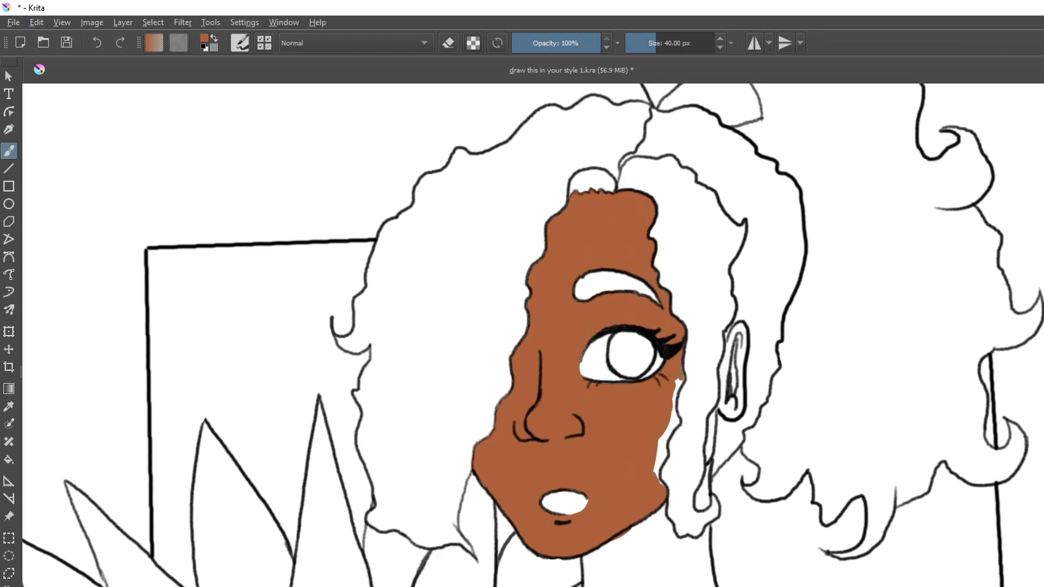
drag(674, 419, 661, 449)
Step: Paint the ear, the skin beside the curly side strand and the neck reddish-brown
mouse_move(712, 422)
mouse_down()
mouse_move(707, 457)
mouse_move(717, 405)
mouse_move(736, 408)
mouse_move(737, 333)
mouse_move(740, 370)
mouse_up()
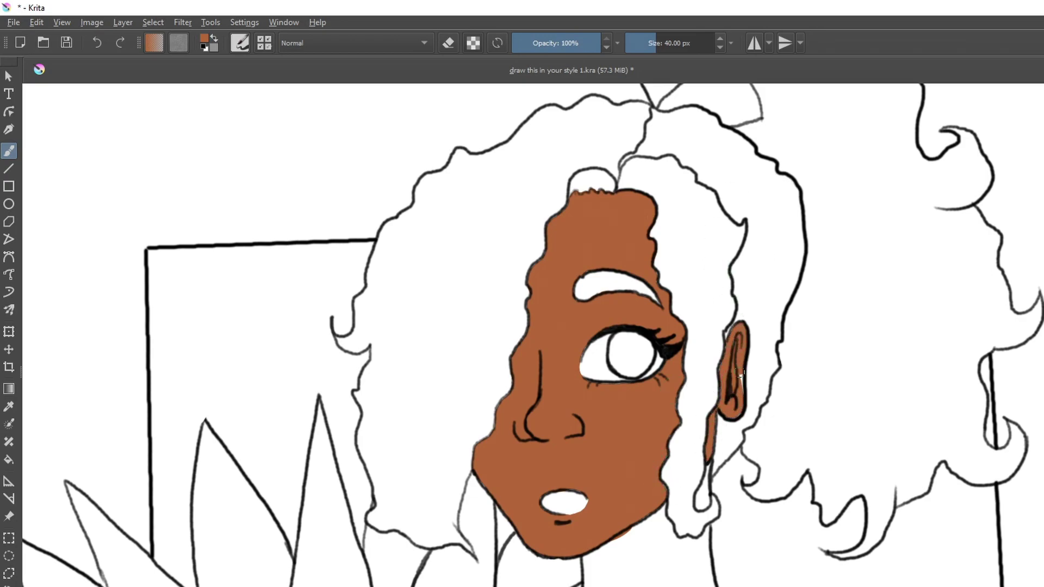
drag(707, 493, 711, 455)
mouse_move(606, 582)
mouse_down()
mouse_move(653, 522)
mouse_move(593, 558)
mouse_up()
mouse_move(664, 518)
mouse_down()
mouse_move(652, 253)
mouse_move(706, 370)
mouse_move(691, 310)
mouse_move(697, 316)
mouse_up()
drag(698, 266, 675, 298)
Step: Fill the chest between the shoulder straps down to the ruffle with reddish-brown, leaving the pendant white
mouse_move(587, 438)
mouse_down()
mouse_move(630, 413)
mouse_move(648, 447)
mouse_move(726, 391)
mouse_move(593, 457)
mouse_move(626, 452)
mouse_move(685, 498)
mouse_up()
mouse_move(544, 383)
mouse_down()
mouse_move(500, 388)
mouse_move(537, 415)
mouse_move(513, 500)
mouse_move(535, 528)
mouse_up()
drag(525, 449, 656, 490)
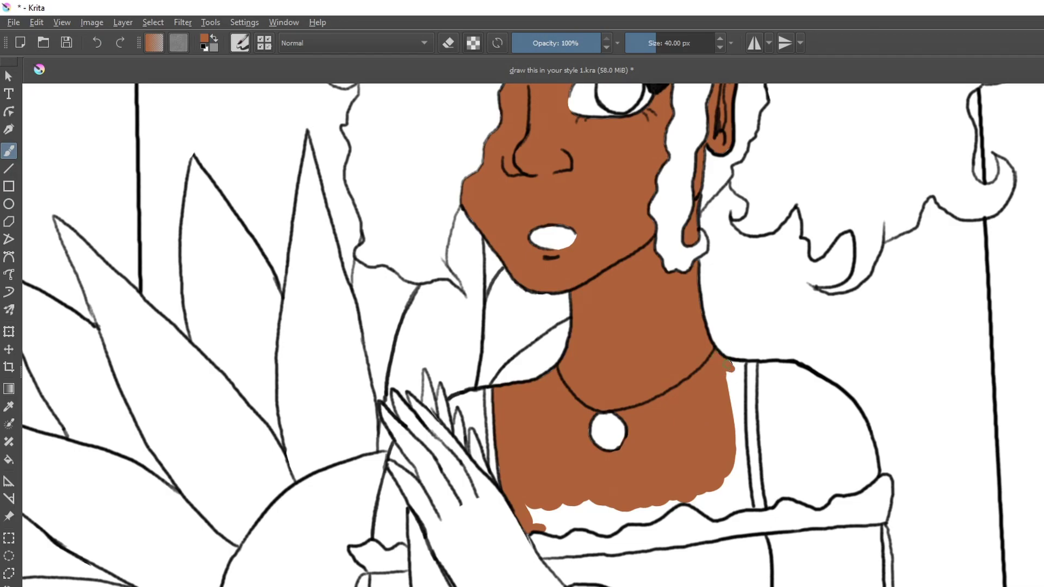
mouse_move(733, 370)
mouse_down()
mouse_move(725, 392)
mouse_move(742, 487)
mouse_move(734, 457)
mouse_move(699, 503)
mouse_up()
mouse_move(547, 528)
mouse_down()
mouse_move(671, 501)
mouse_move(535, 515)
mouse_up()
Step: Paint the praying hands and the bare shoulder behind them in the reddish-brown skin colour
scroll(595, 466, down, 1)
drag(830, 298, 886, 170)
mouse_move(546, 340)
mouse_down()
mouse_move(555, 397)
mouse_move(532, 371)
mouse_move(537, 427)
mouse_move(579, 421)
mouse_move(596, 449)
mouse_move(625, 418)
mouse_move(582, 437)
mouse_up()
mouse_move(565, 318)
mouse_down()
mouse_move(524, 334)
mouse_move(579, 345)
mouse_move(538, 302)
mouse_move(575, 326)
mouse_move(565, 305)
mouse_move(514, 348)
mouse_move(504, 381)
mouse_move(517, 362)
mouse_up()
drag(517, 291, 530, 308)
Step: Fill the other bare shoulder, outside the strap and above the ruffle, with reddish-brown
mouse_move(783, 326)
mouse_down()
mouse_move(813, 296)
mouse_move(771, 337)
mouse_up()
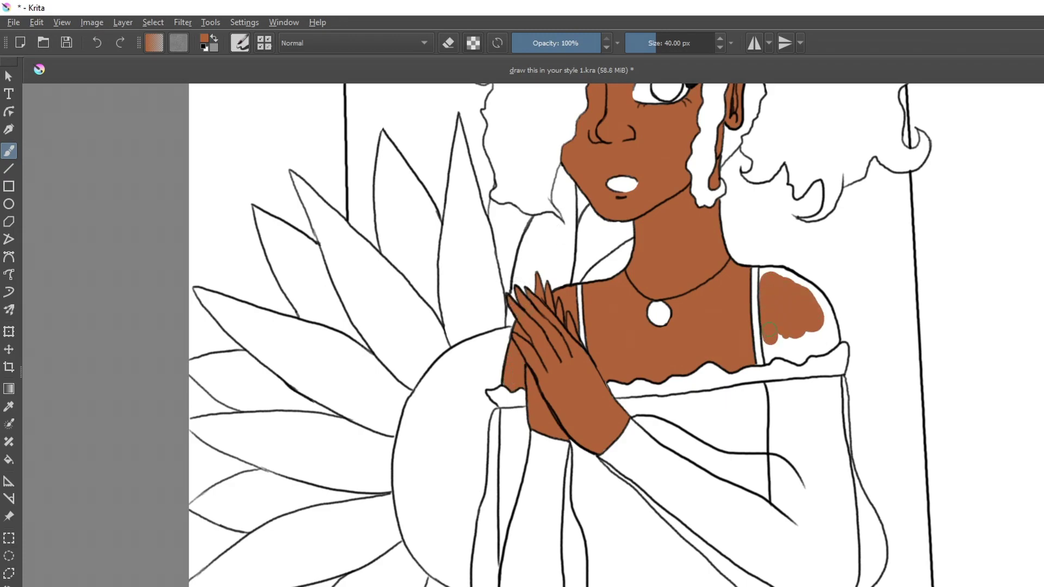
mouse_move(764, 272)
mouse_down()
mouse_move(805, 286)
mouse_move(827, 310)
mouse_up()
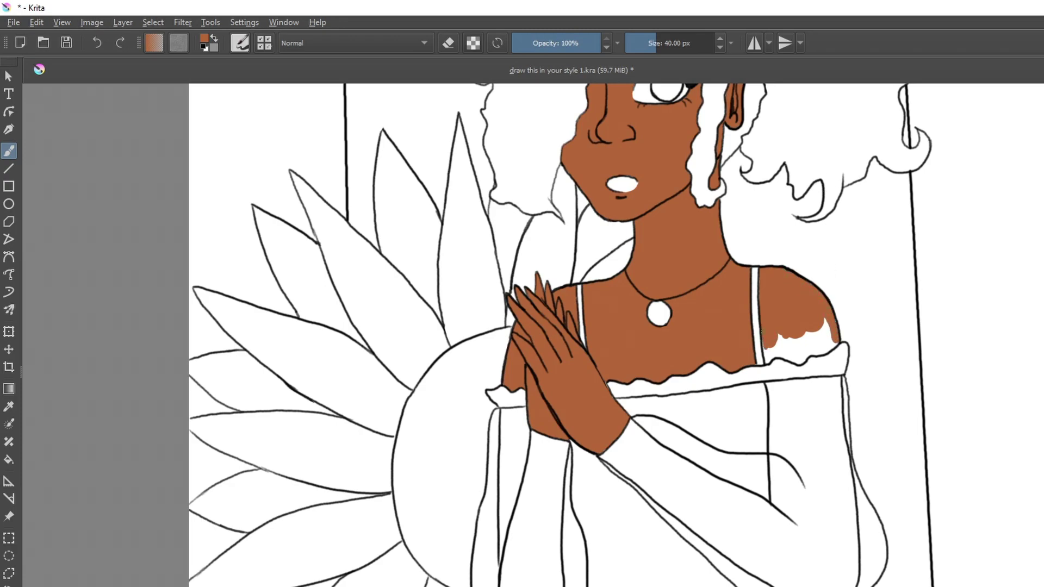
mouse_move(777, 354)
mouse_down()
mouse_move(810, 351)
mouse_move(829, 331)
mouse_move(777, 344)
mouse_up()
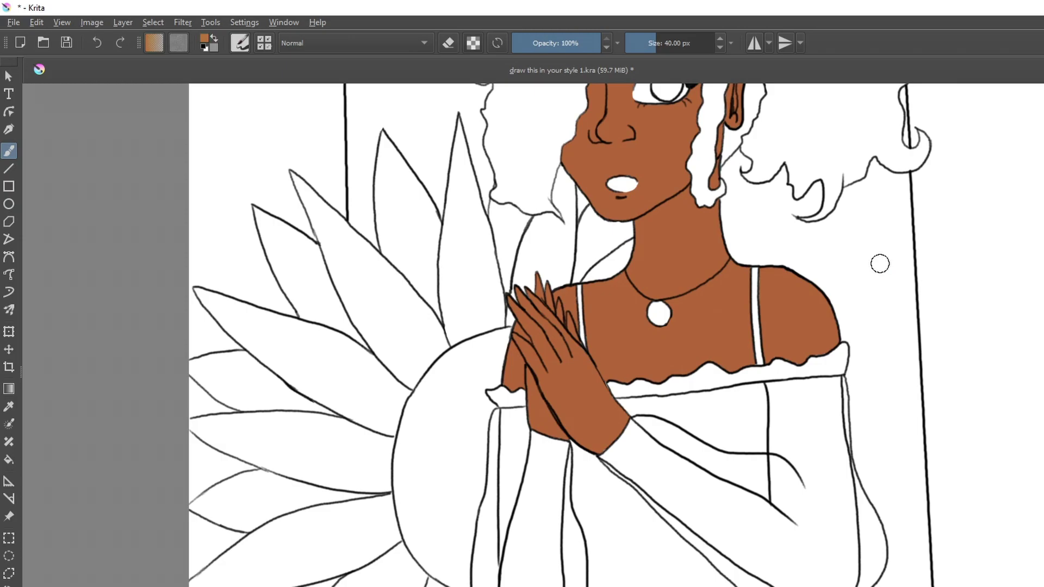
Step: Paint both arms below the ruffle golden tan, up to the wrists of the praying hands
mouse_move(640, 468)
mouse_down()
mouse_move(602, 455)
mouse_move(625, 427)
mouse_move(673, 468)
mouse_move(639, 448)
mouse_up()
key(ctrl+z)
mouse_move(646, 472)
mouse_down()
mouse_move(789, 571)
mouse_move(827, 563)
mouse_move(739, 509)
mouse_up()
mouse_move(605, 458)
mouse_down()
mouse_move(707, 489)
mouse_move(751, 486)
mouse_move(631, 427)
mouse_move(611, 448)
mouse_move(648, 460)
mouse_up()
mouse_move(774, 380)
mouse_down()
mouse_move(774, 501)
mouse_move(842, 541)
mouse_move(851, 560)
mouse_move(827, 389)
mouse_move(840, 378)
mouse_move(804, 382)
mouse_move(778, 413)
mouse_move(832, 377)
mouse_up()
mouse_move(503, 412)
mouse_down()
mouse_move(508, 586)
mouse_move(523, 578)
mouse_up()
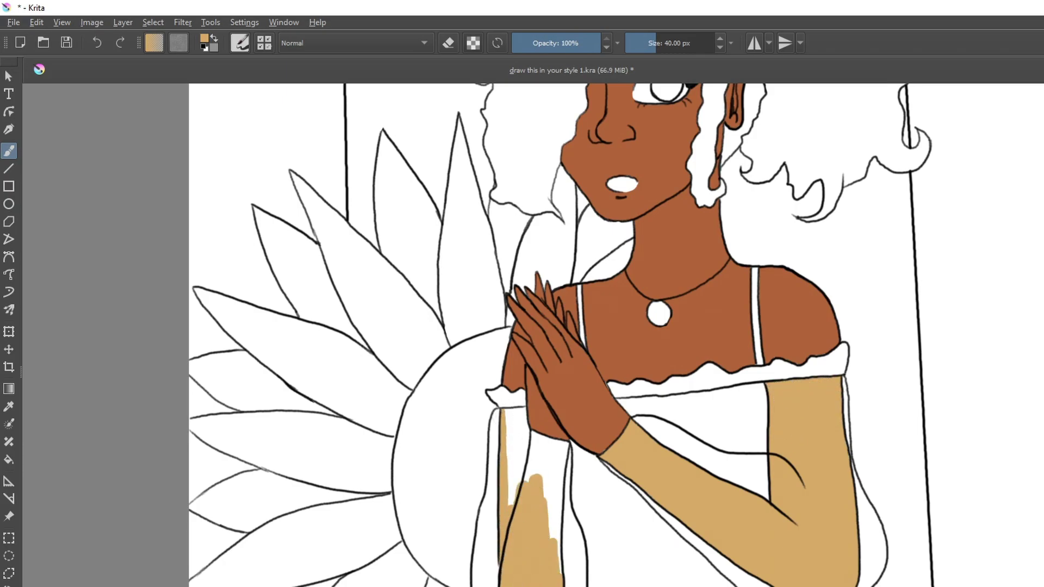
mouse_move(534, 435)
mouse_down()
mouse_move(552, 576)
mouse_move(565, 454)
mouse_move(544, 440)
mouse_move(555, 455)
mouse_up()
mouse_move(506, 412)
mouse_down()
mouse_move(522, 410)
mouse_move(536, 484)
mouse_up()
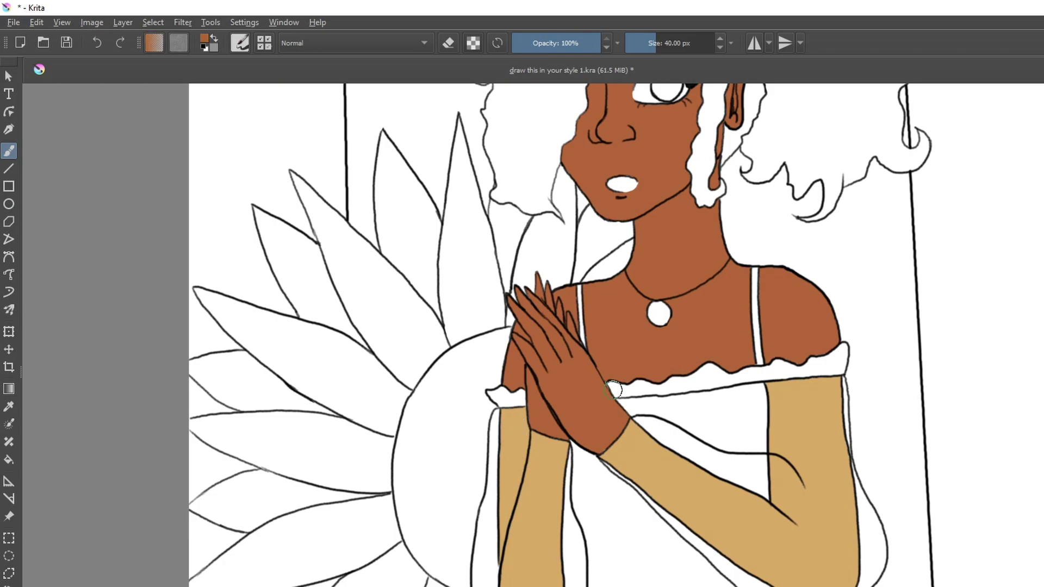
Step: Paint the loose sleeve area above the folded forearm pale yellow
ctrl+click(706, 314)
key(l)
mouse_move(639, 418)
mouse_down()
mouse_move(745, 461)
mouse_move(762, 479)
mouse_up()
drag(647, 429, 763, 481)
Step: Fill the loose sleeve edges around the folded arm and on both sides of the raised arm with pale yellow
drag(843, 380, 846, 399)
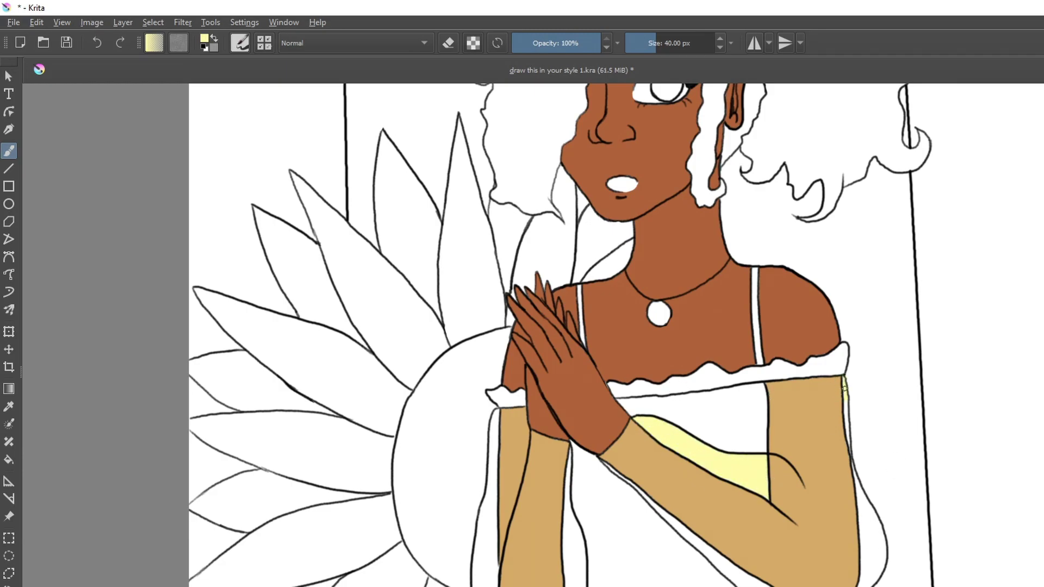
drag(868, 505, 882, 566)
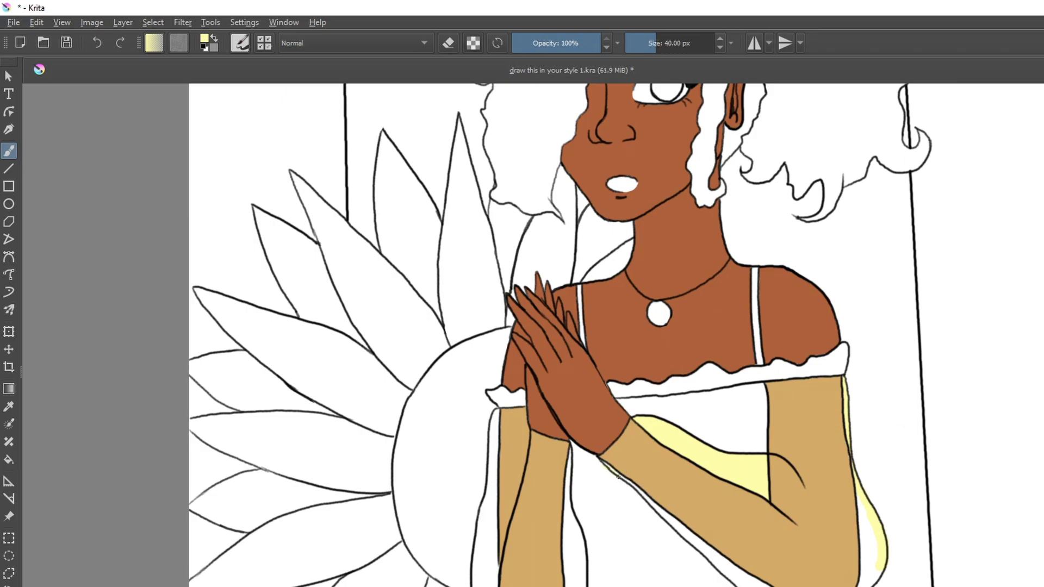
drag(658, 510, 750, 582)
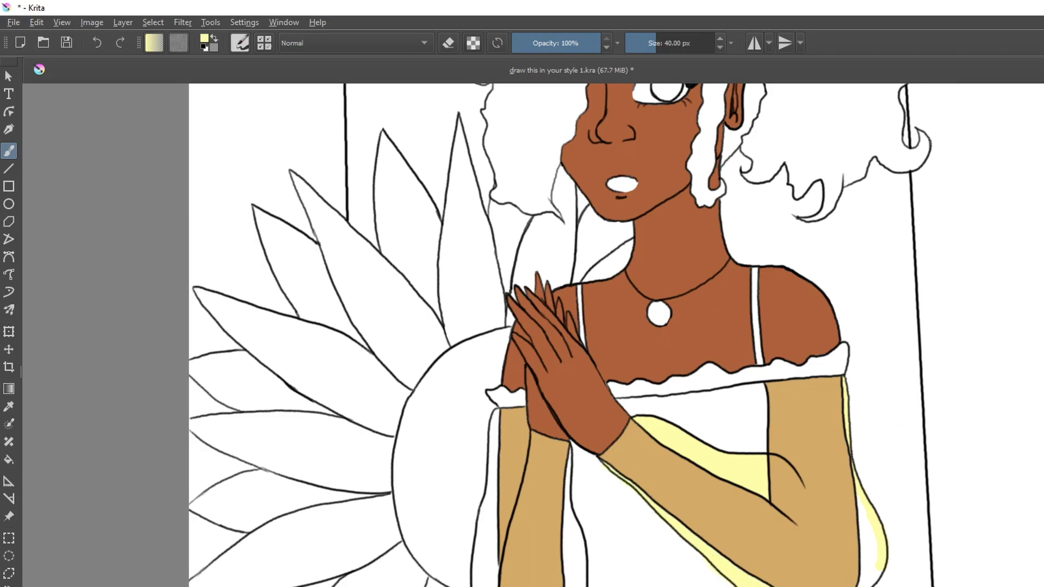
mouse_move(863, 516)
mouse_down()
mouse_move(872, 573)
mouse_move(862, 583)
mouse_up()
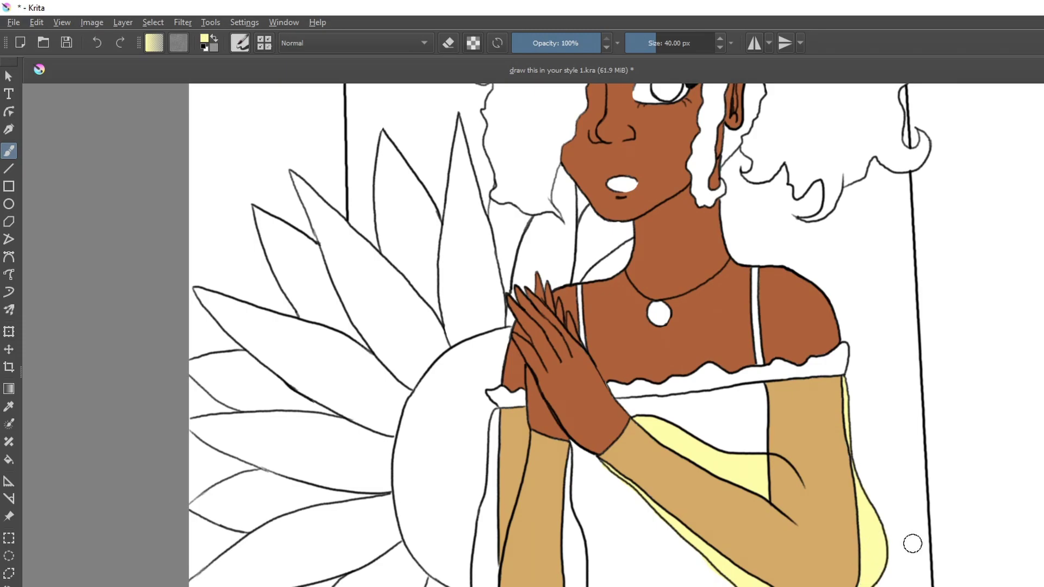
mouse_move(569, 455)
mouse_down()
mouse_move(567, 582)
mouse_move(577, 578)
mouse_up()
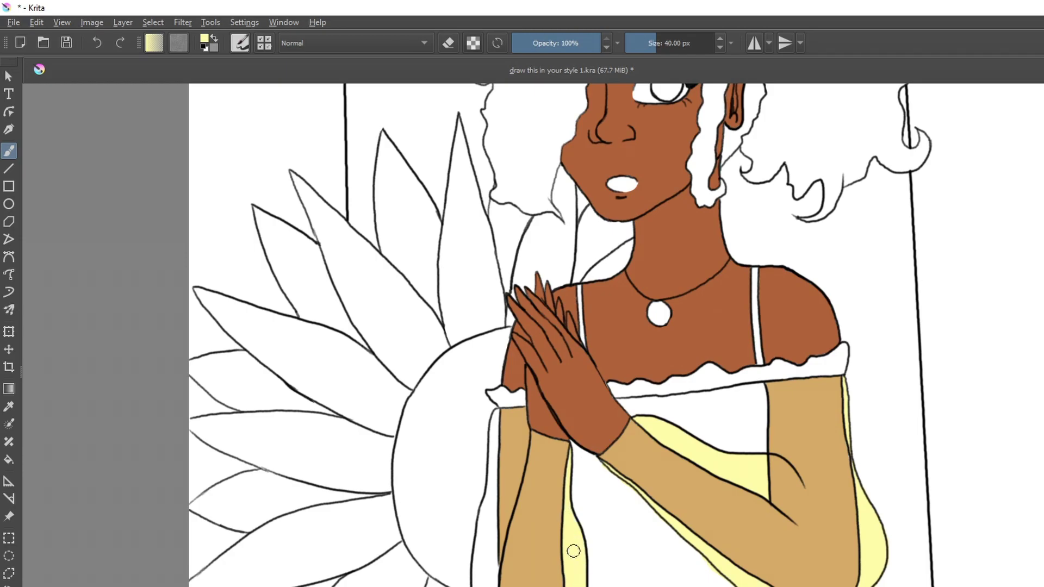
mouse_move(496, 412)
mouse_down()
mouse_move(478, 582)
mouse_move(492, 512)
mouse_up()
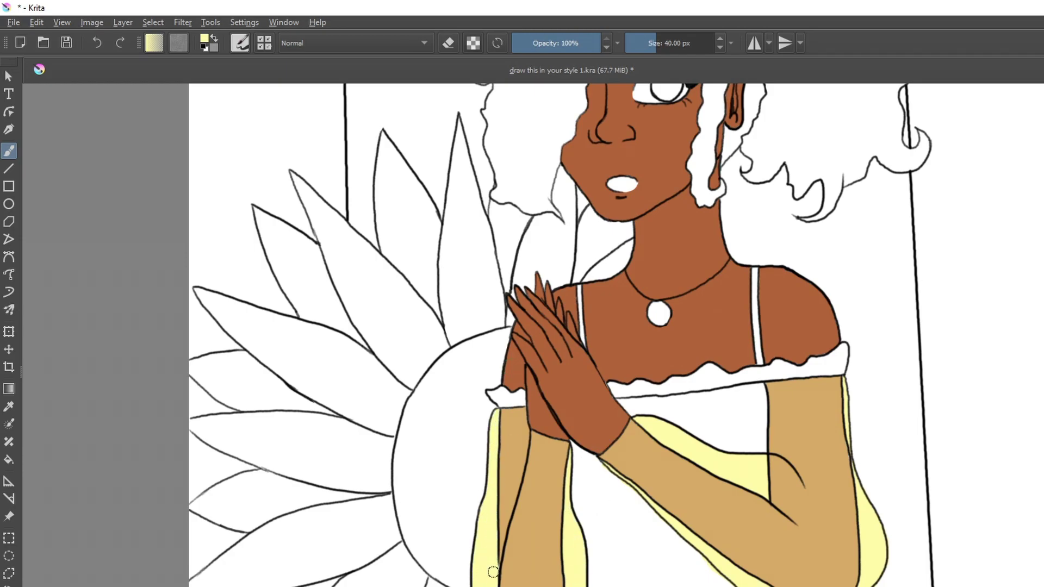
Step: Paint the top's off-shoulder ruffle a brighter yellow on both sides of the hands
scroll(522, 476, down, 1)
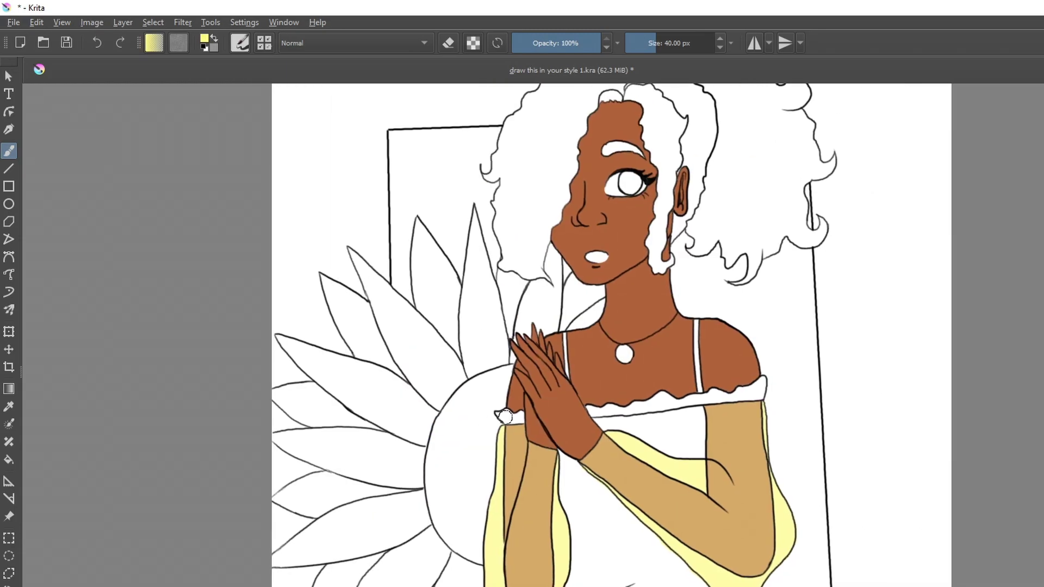
click(517, 417)
click(505, 413)
click(523, 419)
drag(589, 409, 674, 396)
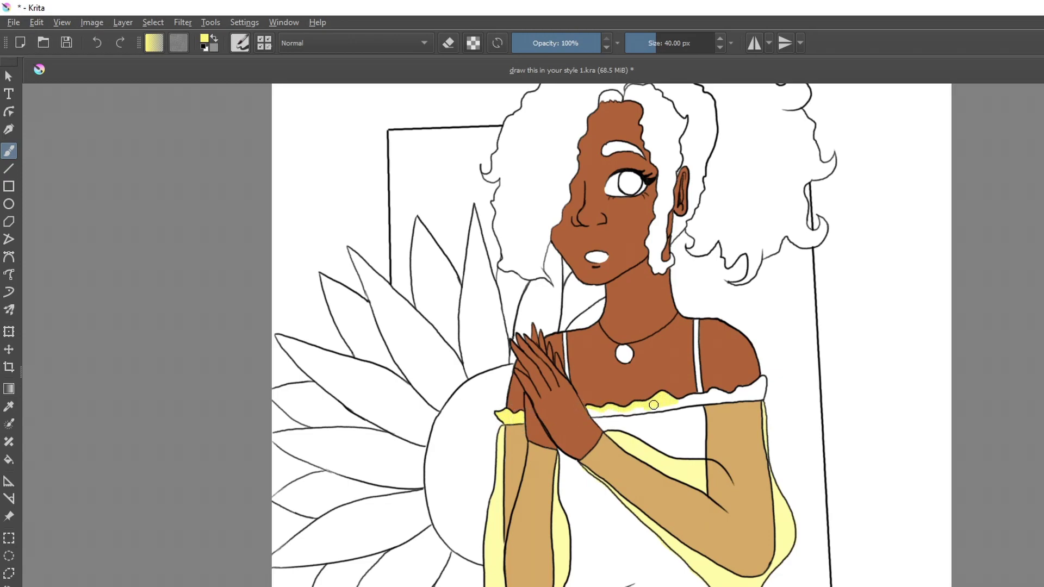
key(ctrl+z)
key(ctrl+z)
drag(650, 409, 710, 401)
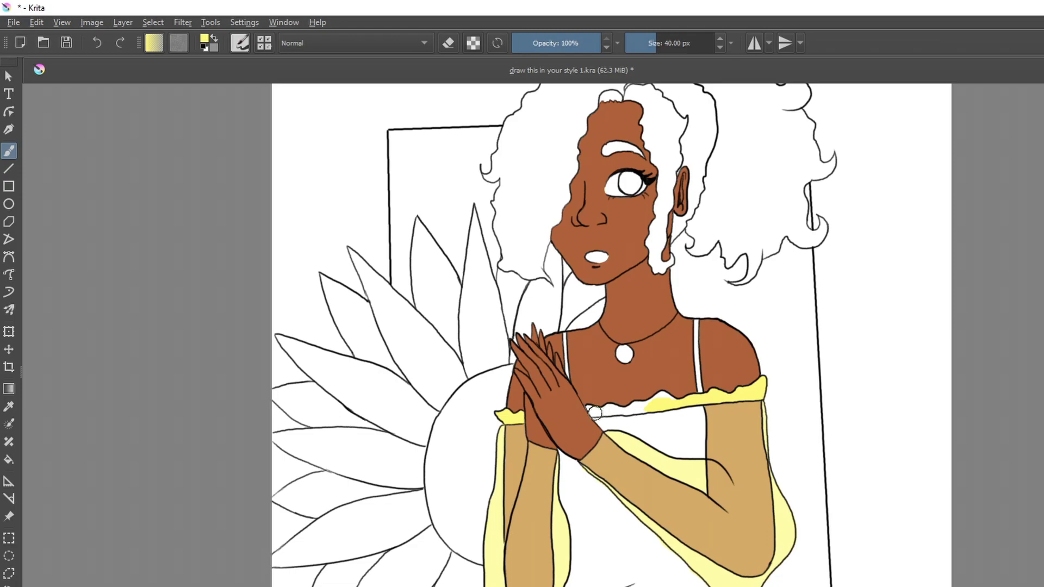
drag(589, 410, 608, 414)
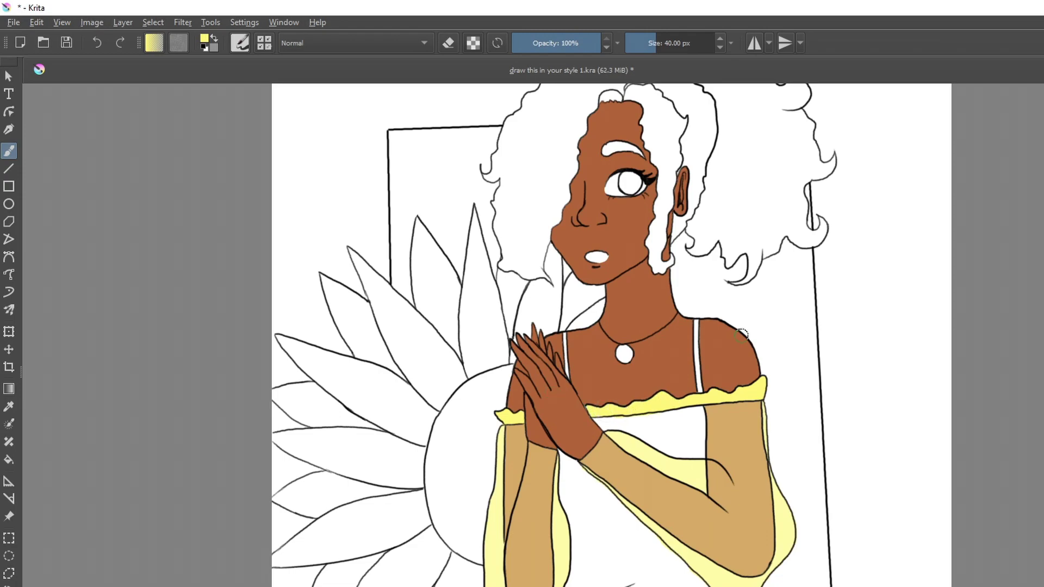
Step: Paint the bodice below the folded forearm orange
mouse_move(585, 486)
mouse_down()
mouse_move(609, 559)
mouse_move(566, 505)
mouse_move(578, 574)
mouse_move(603, 586)
mouse_move(634, 527)
mouse_move(653, 550)
mouse_up()
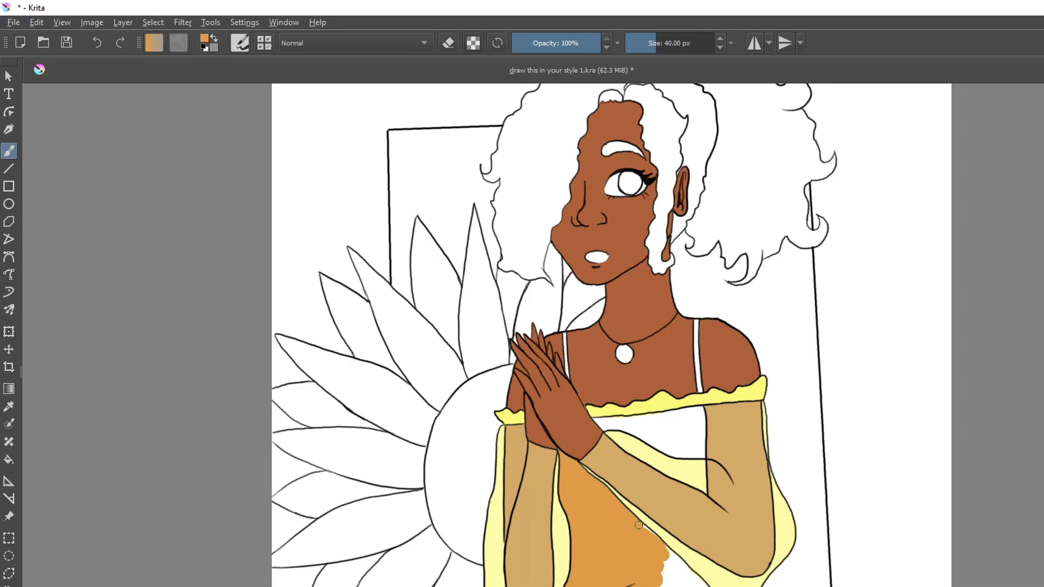
drag(663, 552, 665, 548)
mouse_move(701, 583)
mouse_down()
mouse_move(663, 567)
mouse_move(678, 578)
mouse_up()
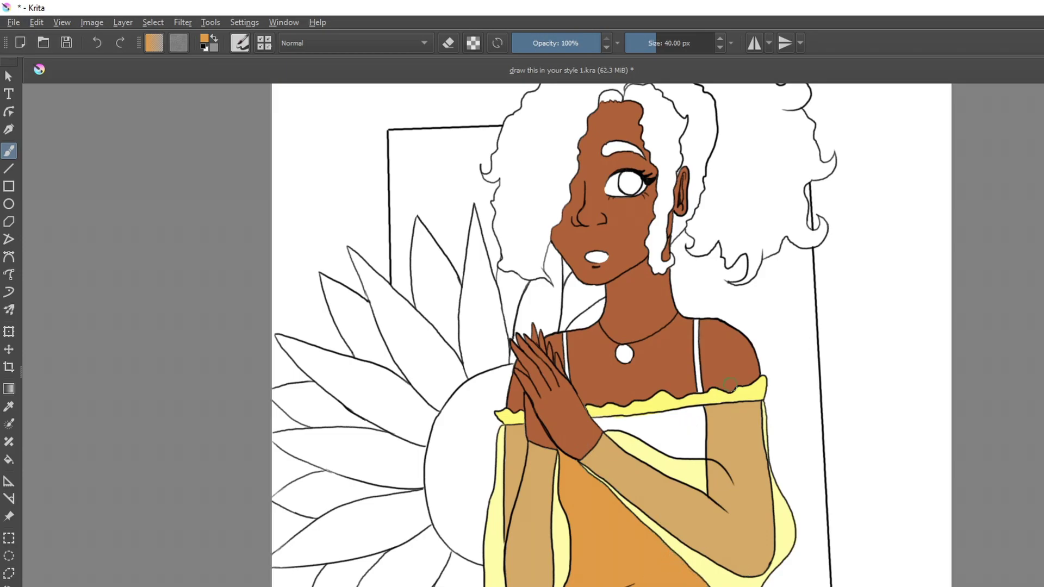
Step: Fill the bodice area between the ruffle and the folded arm, plus the strap farther from the hands, with light orange
mouse_move(624, 419)
mouse_down()
mouse_move(702, 408)
mouse_move(702, 430)
mouse_up()
mouse_move(604, 422)
mouse_down()
mouse_move(657, 398)
mouse_move(621, 428)
mouse_move(642, 439)
mouse_move(622, 423)
mouse_move(635, 434)
mouse_move(706, 404)
mouse_move(661, 385)
mouse_move(698, 430)
mouse_move(703, 420)
mouse_move(704, 457)
mouse_move(653, 378)
mouse_move(655, 444)
mouse_move(697, 441)
mouse_up()
key(ctrl+z)
ctrl+click(706, 404)
ctrl+click(703, 420)
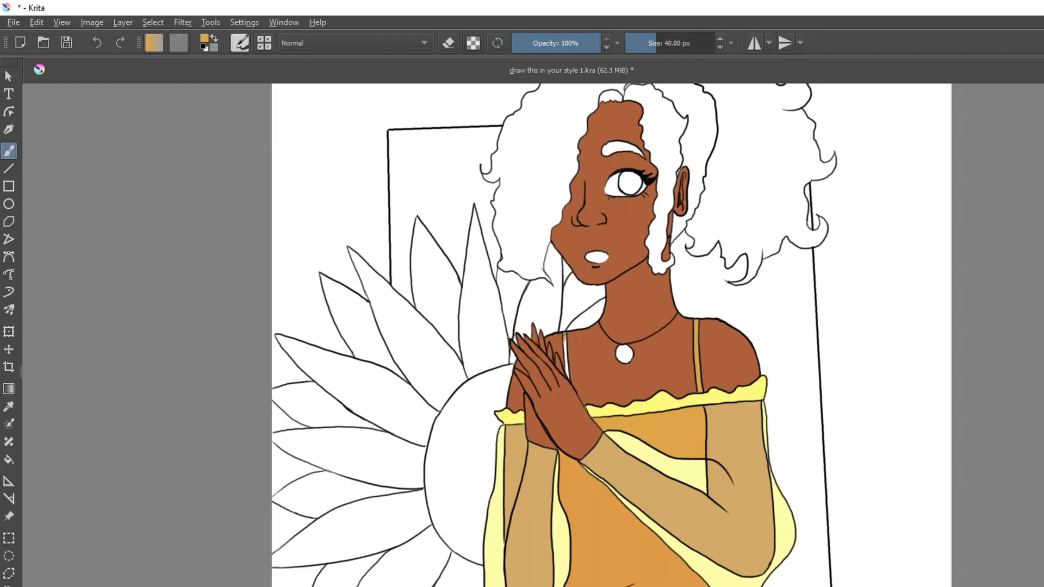
Step: Fill the round necklace pendant with bright yellow
drag(626, 349, 623, 359)
ctrl+click(620, 333)
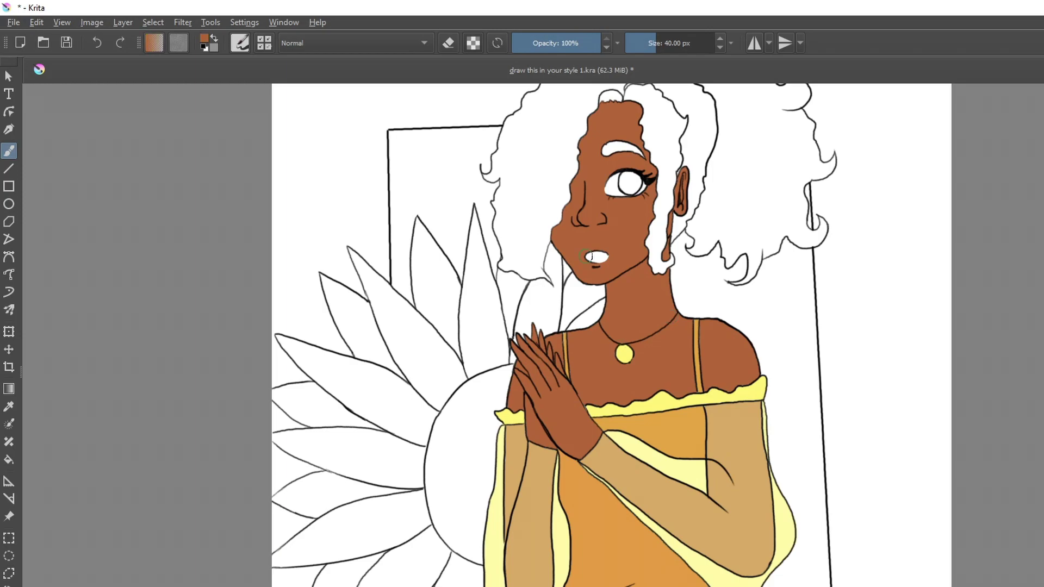
Step: Fill both pocket trims and the scalloped lace hem of the shorts with the top's light orange
ctrl+click(669, 435)
drag(837, 439, 765, 288)
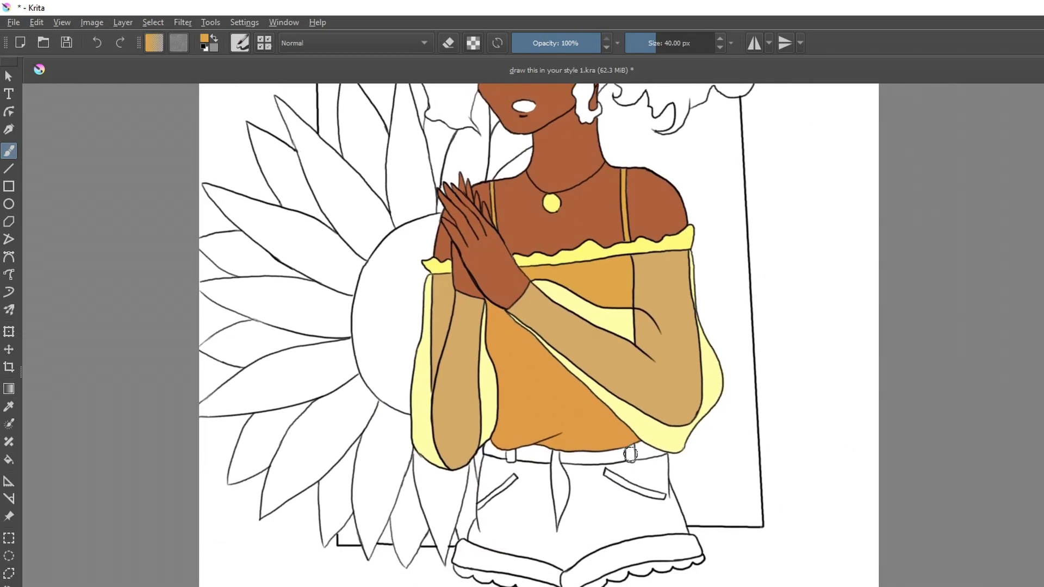
drag(479, 504, 484, 501)
drag(606, 472, 660, 496)
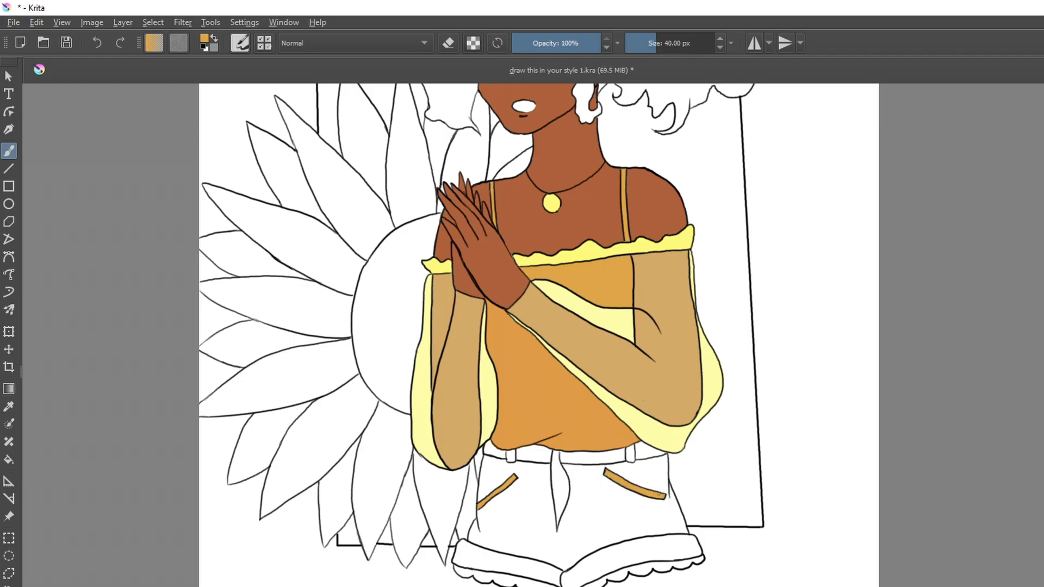
mouse_move(627, 569)
mouse_down()
mouse_move(700, 559)
mouse_move(633, 571)
mouse_up()
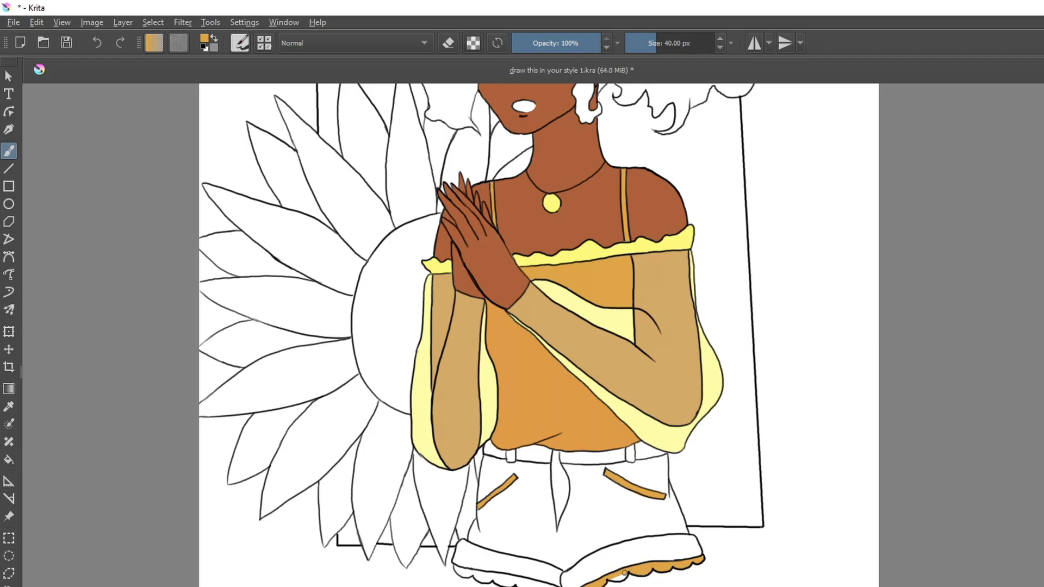
drag(461, 573, 552, 586)
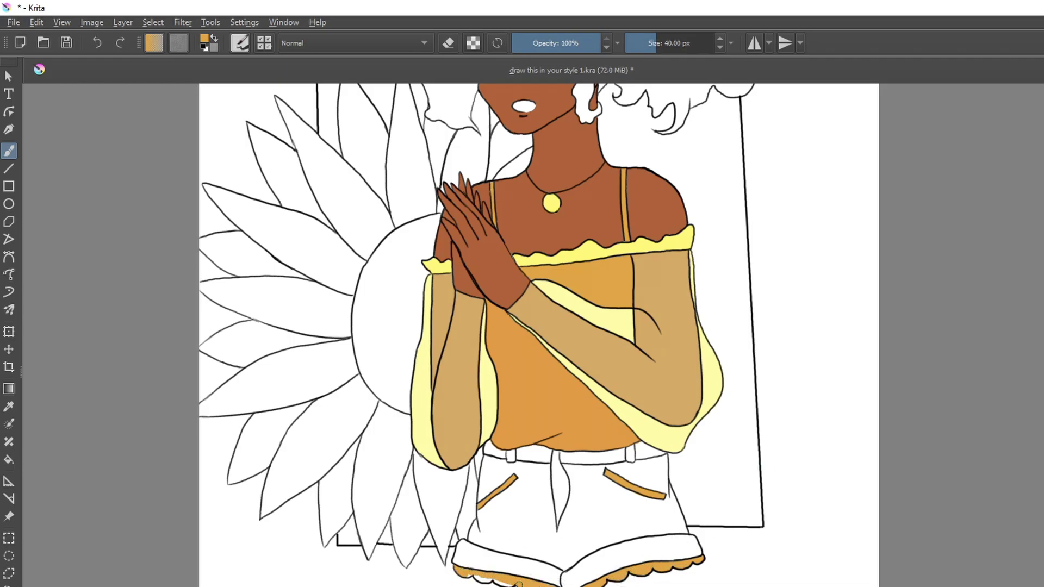
scroll(609, 569, up, 5)
scroll(544, 524, up, 3)
ctrl+click(545, 524)
ctrl+click(457, 371)
mouse_move(456, 377)
mouse_down()
mouse_move(471, 392)
mouse_move(484, 381)
mouse_move(472, 366)
mouse_move(492, 373)
mouse_move(459, 385)
mouse_up()
ctrl+click(513, 353)
click(489, 380)
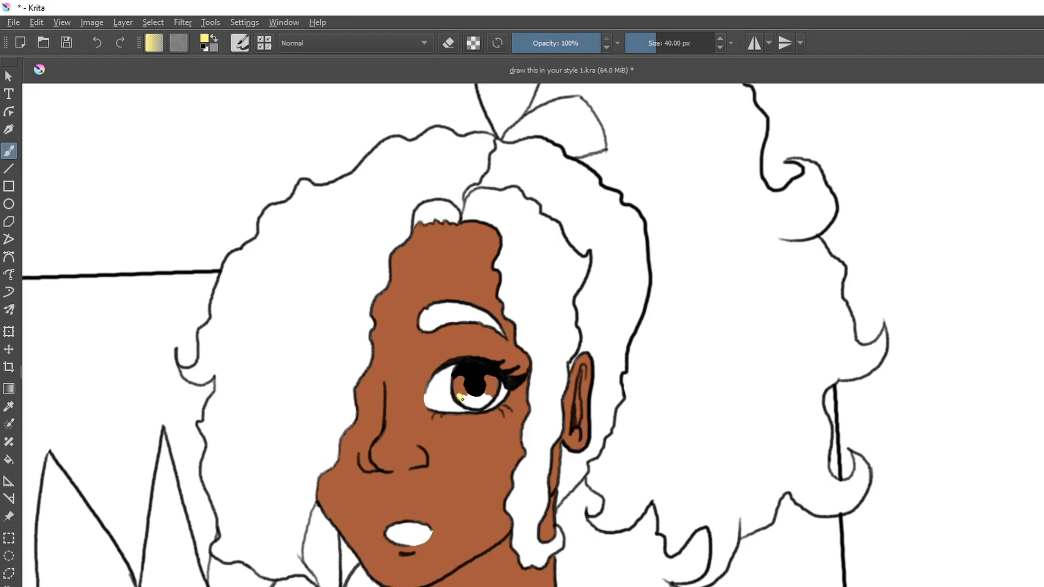
key(ctrl+z)
key(ctrl+z)
key(ctrl+z)
key(ctrl+z)
key(ctrl+z)
Step: Paint the iris orange at the top, blending in streaks into yellow at the bottom
ctrl+click(528, 325)
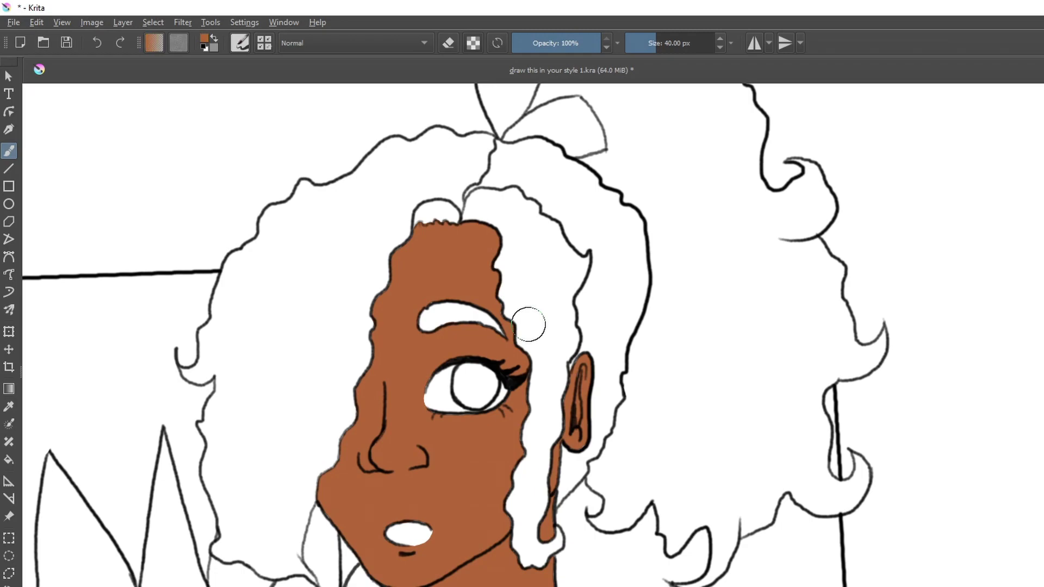
mouse_move(483, 379)
mouse_down()
mouse_move(495, 381)
mouse_move(471, 404)
mouse_move(479, 373)
mouse_up()
key(slash)
key(ctrl+z)
shift+drag(541, 433, 511, 433)
drag(460, 381, 488, 400)
key(slash)
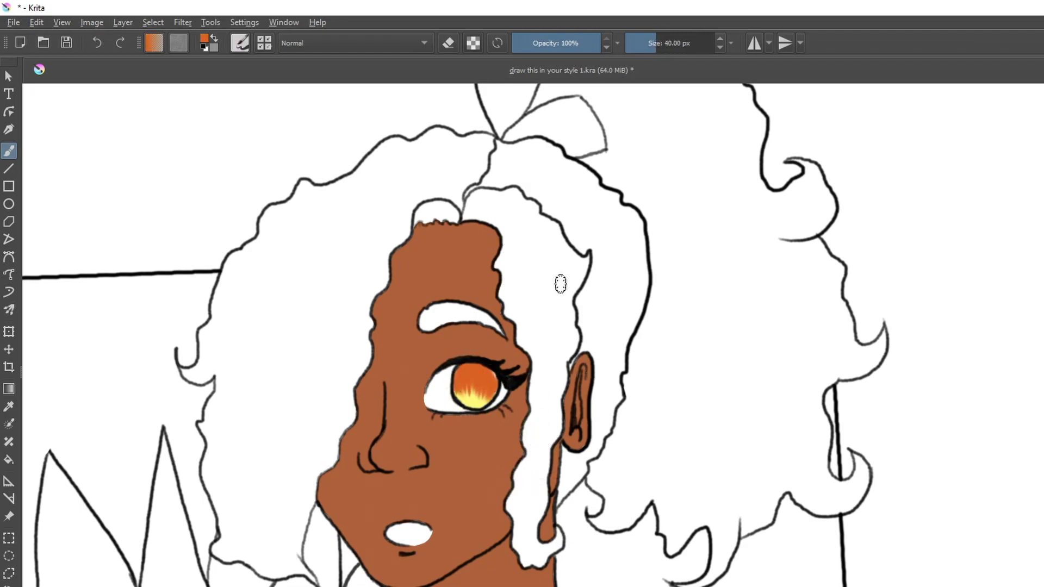
Step: Add a dark red-brown pupil and a curved white highlight to the orange eye
ctrl+click(513, 272)
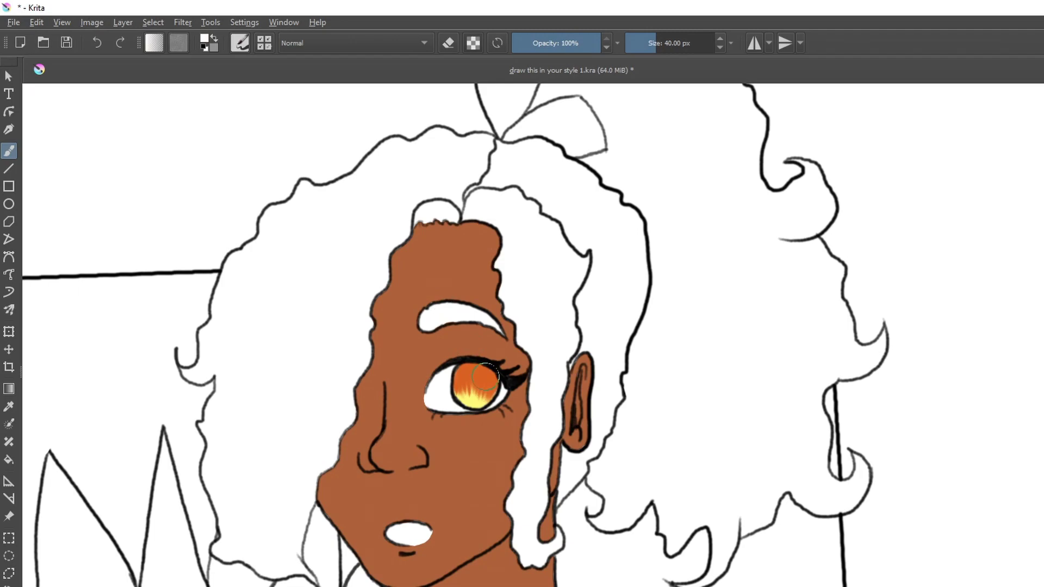
key(ctrl+z)
ctrl+click(596, 273)
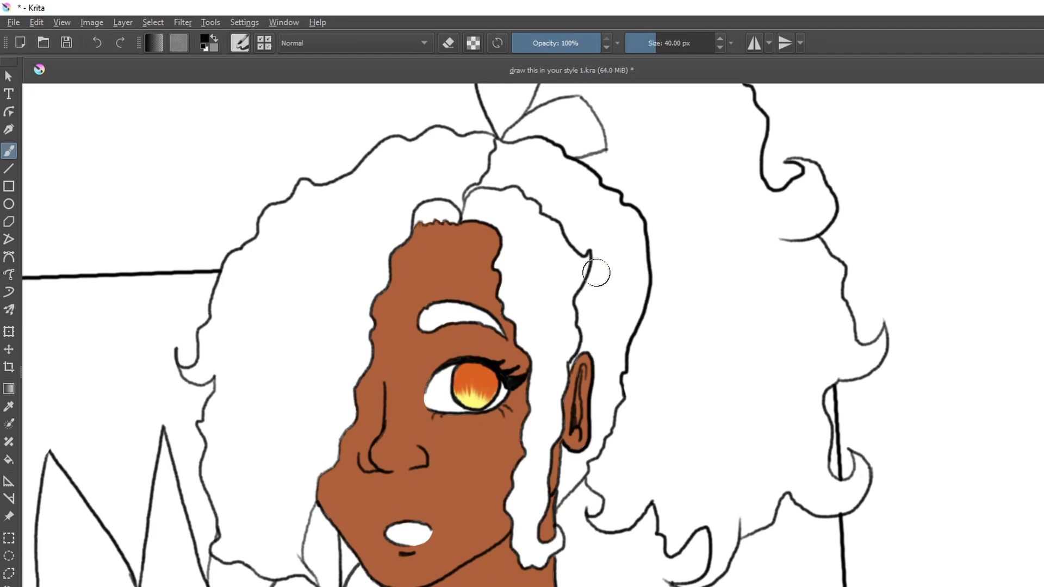
mouse_move(477, 382)
mouse_down()
mouse_move(465, 367)
mouse_move(488, 370)
mouse_up()
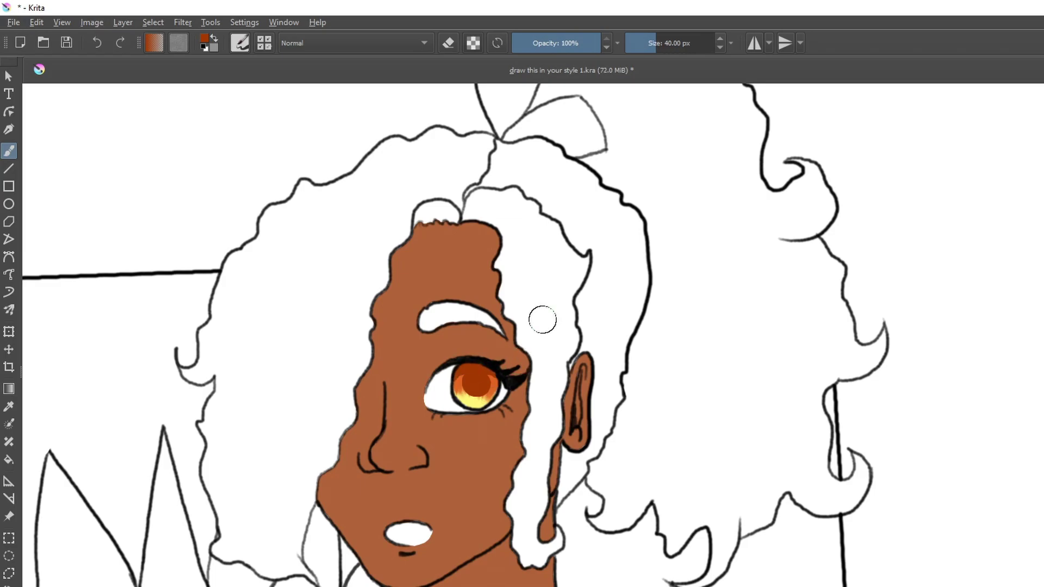
ctrl+click(561, 255)
drag(484, 372, 487, 387)
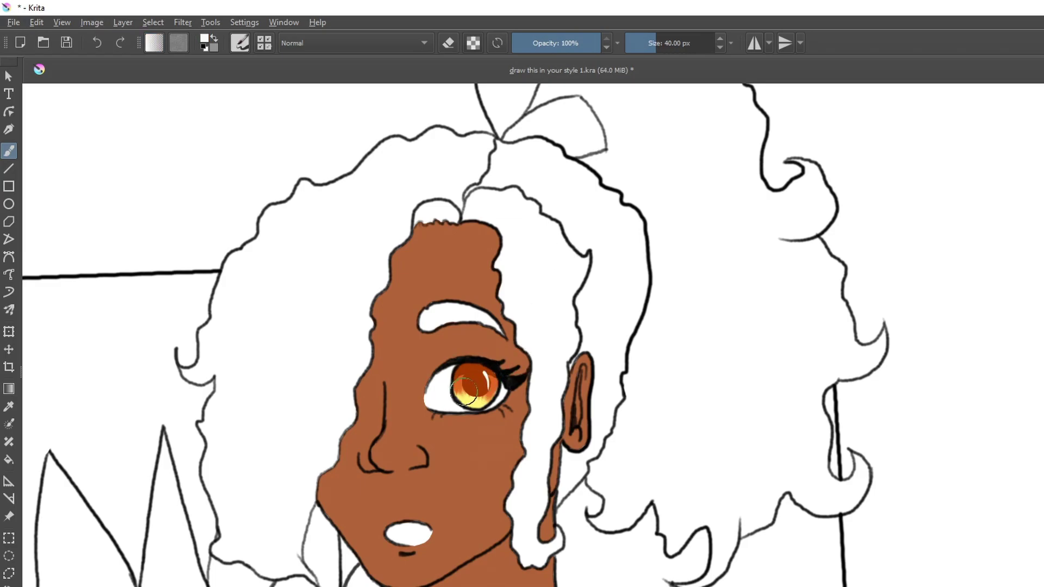
Step: Fill the lips with dark red
scroll(538, 393, down, 1)
drag(650, 472, 613, 362)
ctrl+click(451, 269)
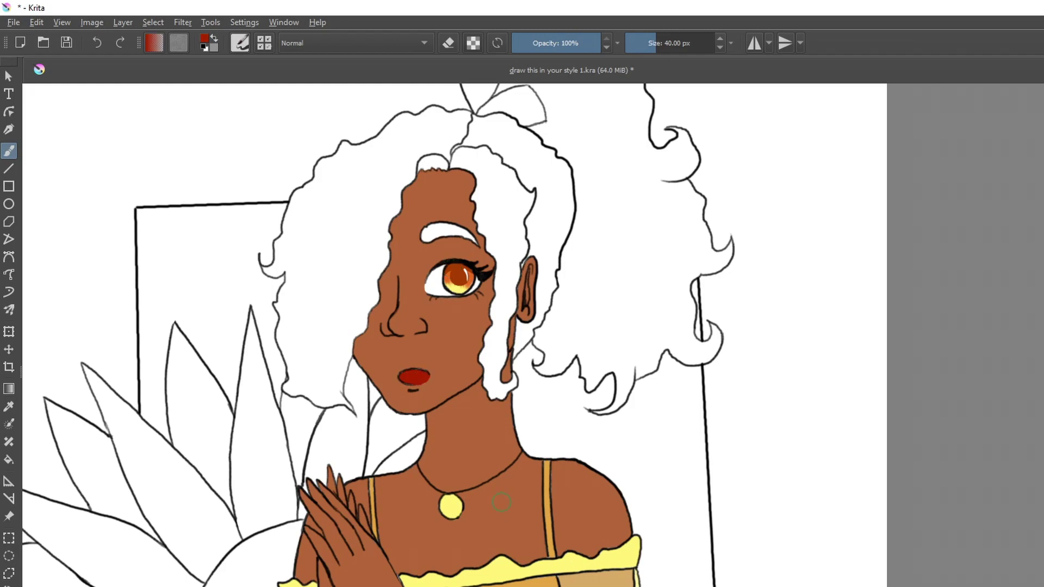
Step: Fill the visible eyebrow with teal
drag(783, 302, 837, 435)
drag(800, 198, 829, 248)
key(ctrl+z)
key(ctrl+z)
scroll(621, 401, up, 2)
mouse_move(435, 370)
mouse_down()
mouse_move(486, 362)
mouse_move(477, 372)
mouse_move(539, 389)
mouse_up()
drag(496, 362, 526, 372)
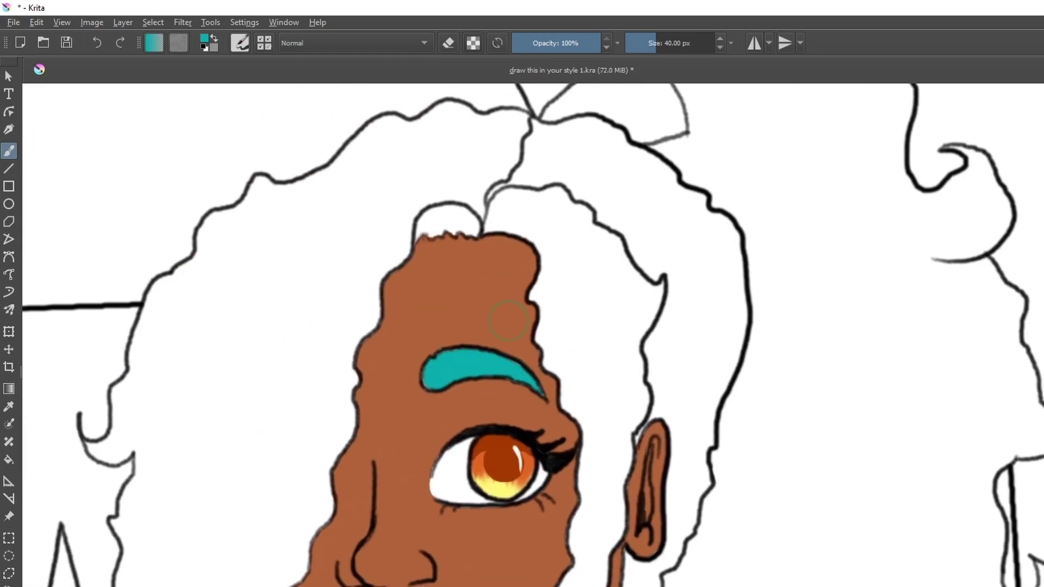
Step: Block in the main mass of the hair with teal around the face and across the ponytail
scroll(504, 234, down, 2)
mouse_move(491, 202)
mouse_down()
mouse_move(503, 225)
mouse_move(496, 232)
mouse_move(523, 231)
mouse_move(443, 294)
mouse_move(423, 330)
mouse_move(493, 228)
mouse_move(547, 311)
mouse_move(569, 395)
mouse_move(543, 455)
mouse_move(566, 455)
mouse_up()
key(ctrl+z)
mouse_move(590, 261)
mouse_down()
mouse_move(577, 419)
mouse_move(674, 283)
mouse_move(528, 197)
mouse_move(402, 255)
mouse_move(404, 397)
mouse_move(350, 459)
mouse_move(376, 475)
mouse_move(400, 443)
mouse_move(375, 465)
mouse_up()
drag(594, 405, 600, 446)
mouse_move(604, 381)
mouse_down()
mouse_move(608, 437)
mouse_move(681, 369)
mouse_move(663, 179)
mouse_move(650, 431)
mouse_up()
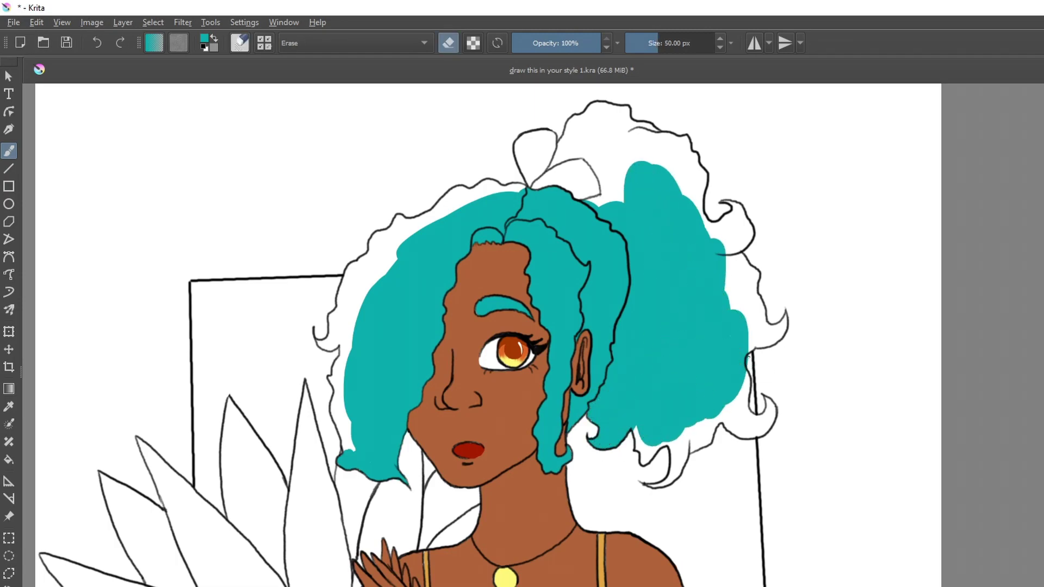
Step: Extend the teal to the outline at the ponytail's top, around the bow and along the front hair
mouse_move(598, 200)
mouse_down()
mouse_move(585, 149)
mouse_move(644, 117)
mouse_up()
mouse_move(560, 156)
mouse_down()
mouse_move(583, 138)
mouse_move(566, 141)
mouse_move(568, 121)
mouse_move(603, 109)
mouse_move(591, 151)
mouse_up()
mouse_move(528, 188)
mouse_down()
mouse_move(446, 201)
mouse_move(406, 225)
mouse_move(398, 218)
mouse_move(467, 200)
mouse_move(375, 242)
mouse_move(501, 202)
mouse_move(420, 210)
mouse_move(363, 241)
mouse_move(466, 163)
mouse_move(365, 287)
mouse_move(371, 260)
mouse_move(353, 268)
mouse_move(344, 295)
mouse_move(422, 231)
mouse_move(321, 341)
mouse_move(341, 370)
mouse_move(330, 378)
mouse_move(343, 415)
mouse_up()
key(e)
key(e)
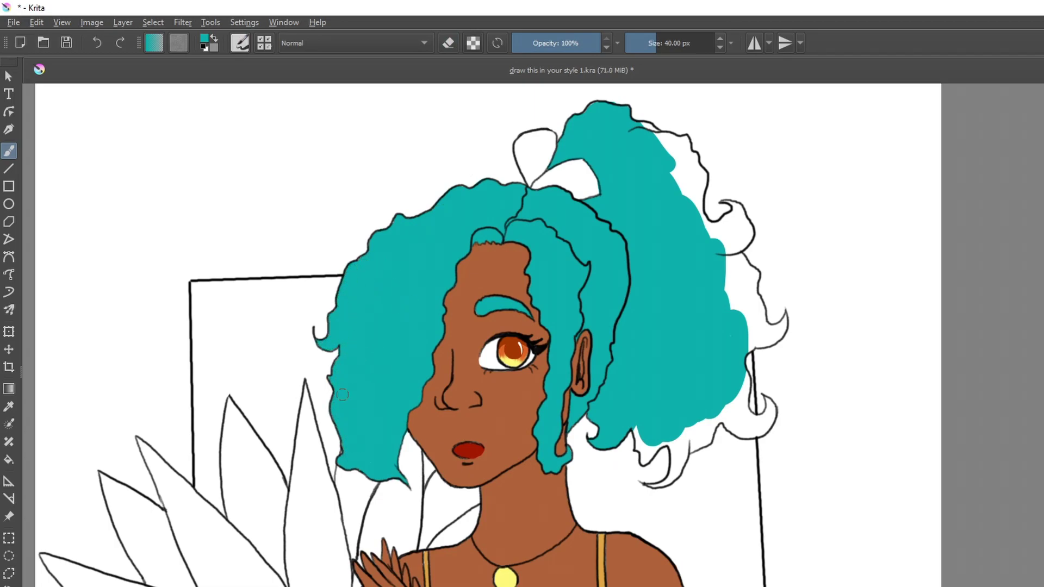
Step: Fill the ponytail's remaining outer edge and curled tips with teal up to the line art
mouse_move(643, 462)
mouse_down()
mouse_move(667, 440)
mouse_move(676, 464)
mouse_move(653, 486)
mouse_move(684, 447)
mouse_move(679, 436)
mouse_move(708, 440)
mouse_move(742, 331)
mouse_move(727, 420)
mouse_move(753, 433)
mouse_up()
mouse_move(703, 224)
mouse_down()
mouse_move(699, 171)
mouse_move(670, 140)
mouse_up()
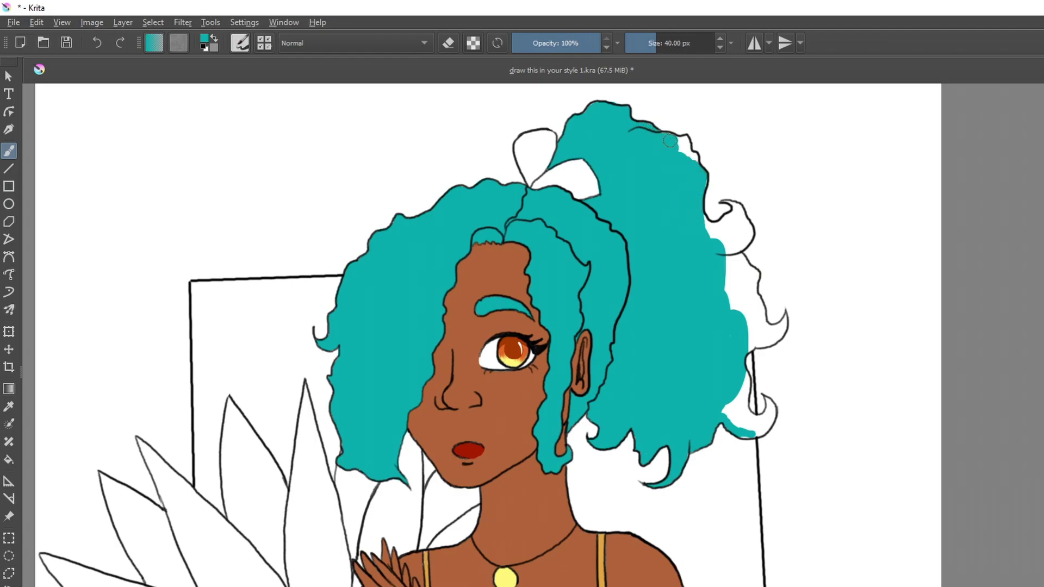
mouse_move(709, 226)
mouse_down()
mouse_move(737, 211)
mouse_move(726, 202)
mouse_move(749, 227)
mouse_move(740, 247)
mouse_move(718, 232)
mouse_up()
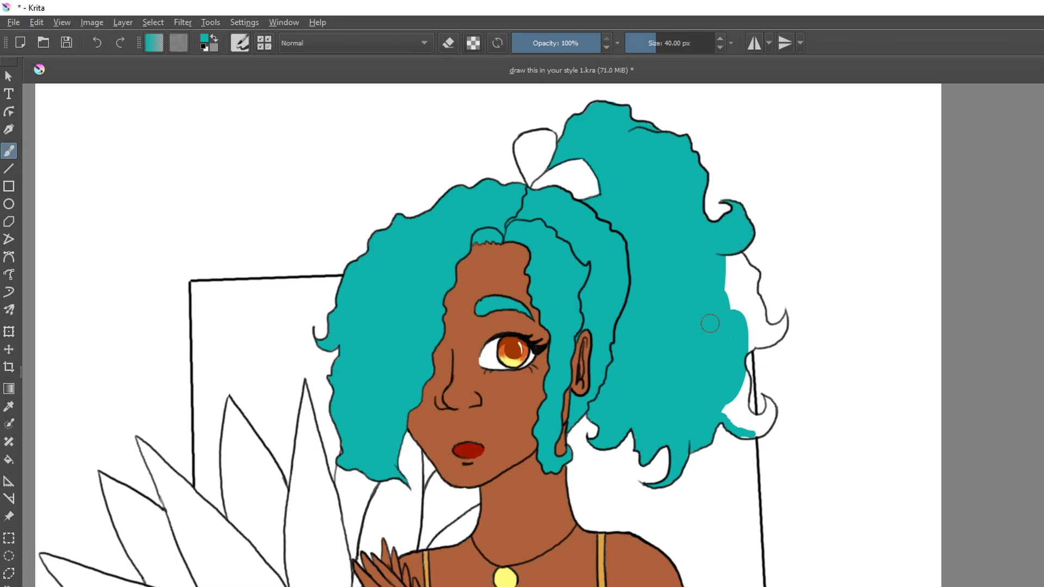
drag(736, 313, 725, 260)
mouse_move(741, 428)
mouse_down()
mouse_move(757, 433)
mouse_move(734, 403)
mouse_move(768, 409)
mouse_move(741, 392)
mouse_up()
mouse_move(735, 261)
mouse_down()
mouse_move(755, 280)
mouse_move(760, 327)
mouse_move(783, 321)
mouse_move(749, 329)
mouse_move(788, 321)
mouse_up()
key(e)
key(e)
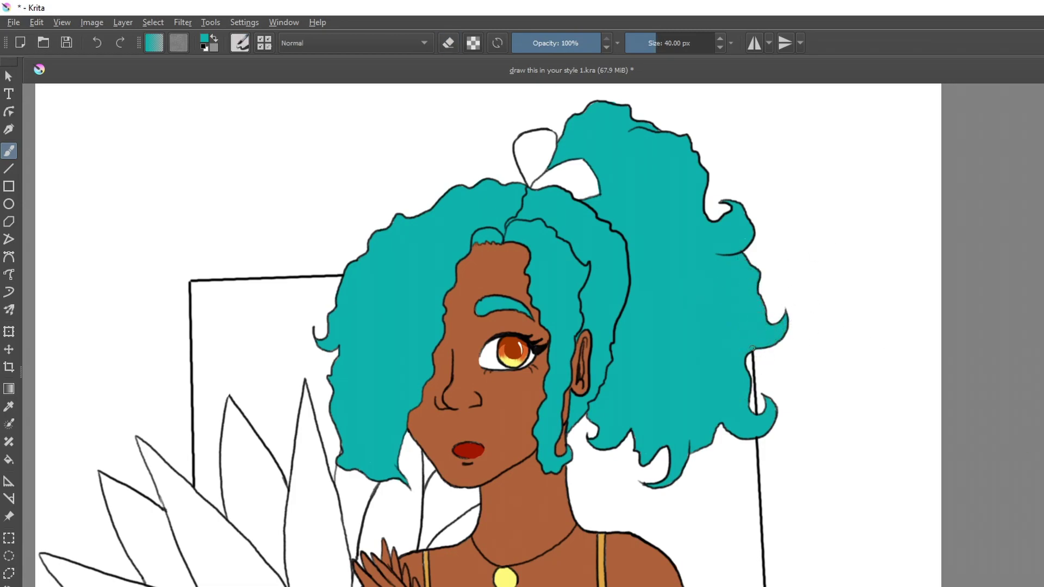
Step: Fill both loops of the hair bow with the pendant's yellow
scroll(1006, 489, down, 1)
mouse_move(1006, 489)
mouse_down()
mouse_move(941, 312)
mouse_move(995, 465)
mouse_up()
ctrl+click(606, 510)
mouse_move(628, 191)
mouse_down()
mouse_move(619, 196)
mouse_move(632, 178)
mouse_move(621, 196)
mouse_move(635, 188)
mouse_up()
key(ctrl+z)
mouse_move(649, 223)
mouse_down()
mouse_move(644, 202)
mouse_move(658, 205)
mouse_up()
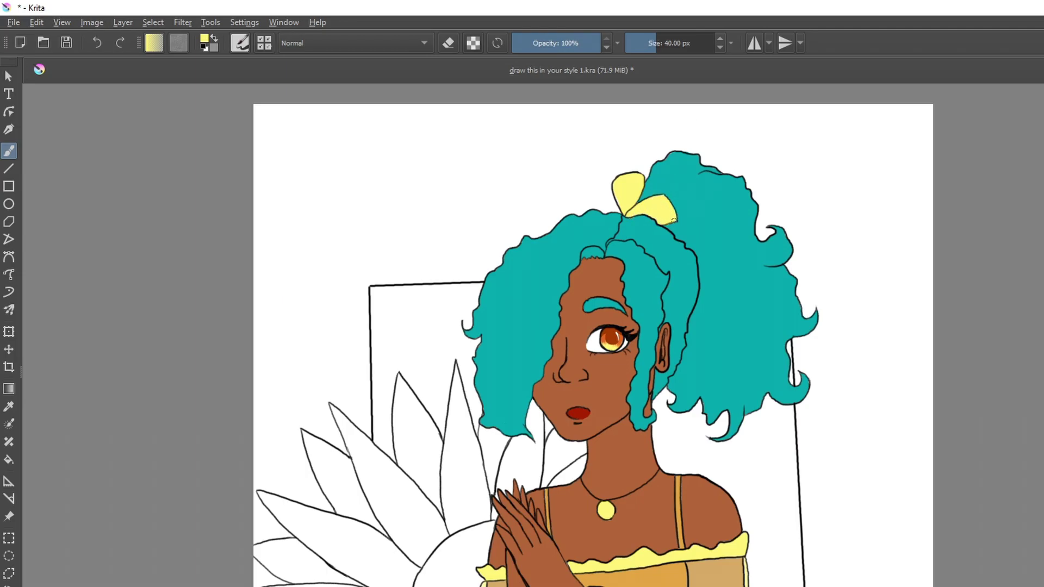
Step: Add small white reflection strokes across the iris
scroll(607, 380, up, 3)
drag(734, 348, 730, 397)
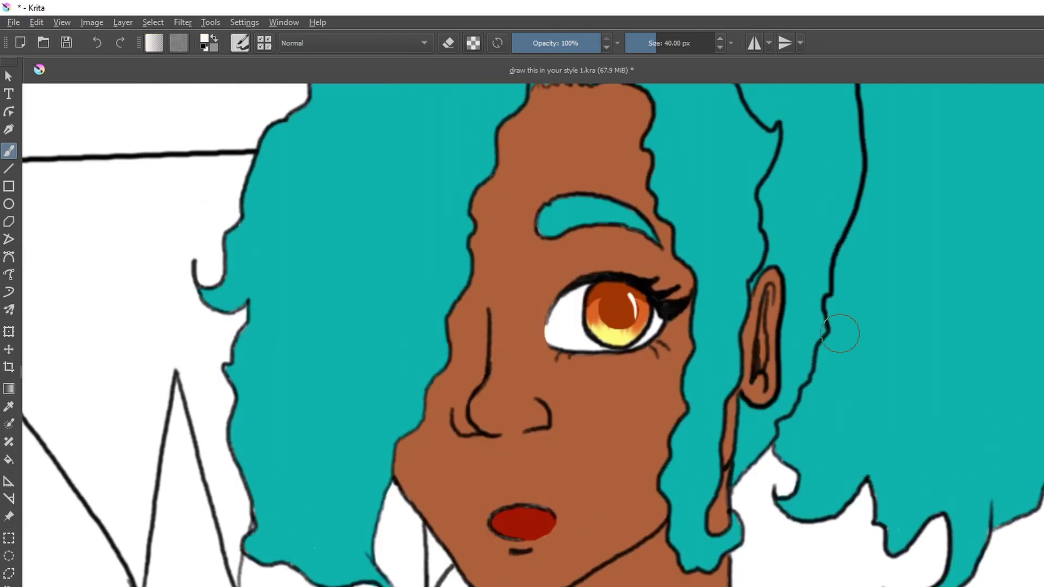
mouse_move(597, 312)
mouse_down()
mouse_move(625, 311)
mouse_move(635, 323)
mouse_up()
Step: Paint orange centres and curved orange stripes on both loops of the yellow hair bow
scroll(776, 392, down, 4)
ctrl+click(766, 380)
ctrl+click(704, 169)
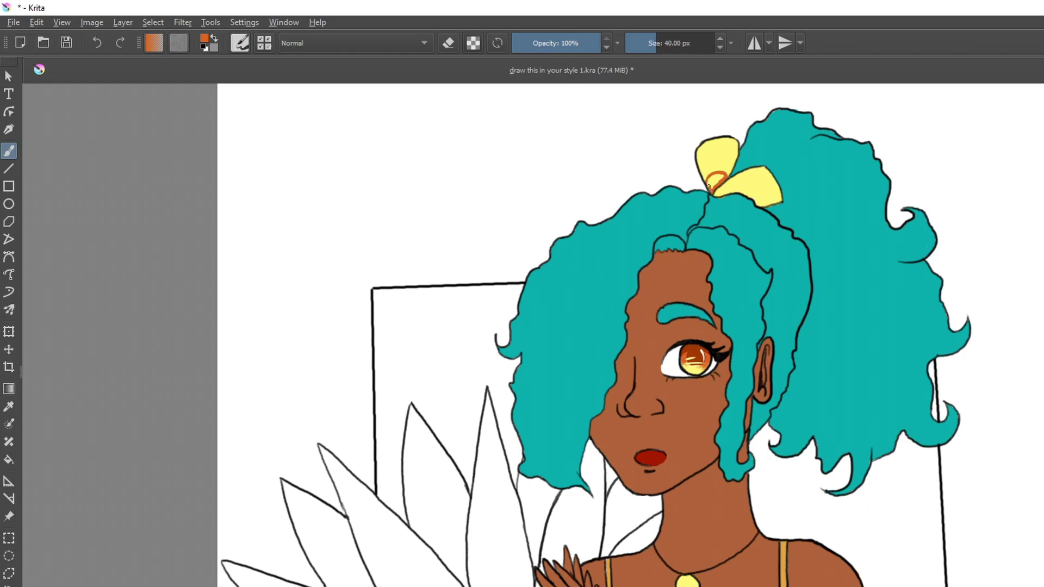
mouse_move(722, 177)
mouse_down()
mouse_move(710, 176)
mouse_move(730, 167)
mouse_up()
key(ctrl+z)
drag(742, 173, 752, 198)
scroll(759, 156, down, 1)
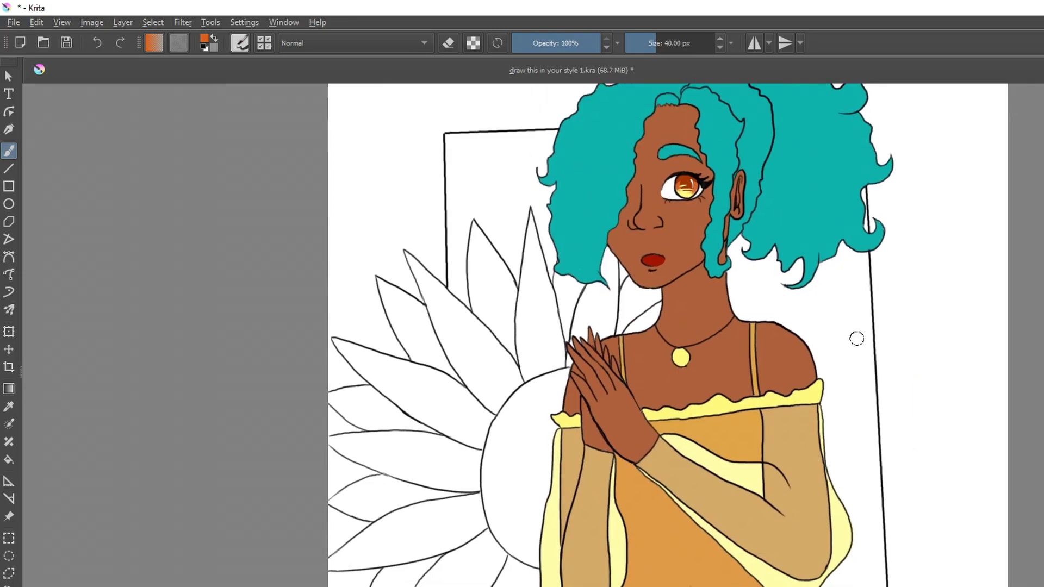
Step: Fill both folded cuffs of the shorts with muted teal
scroll(855, 332, down, 2)
scroll(690, 378, up, 4)
key(e)
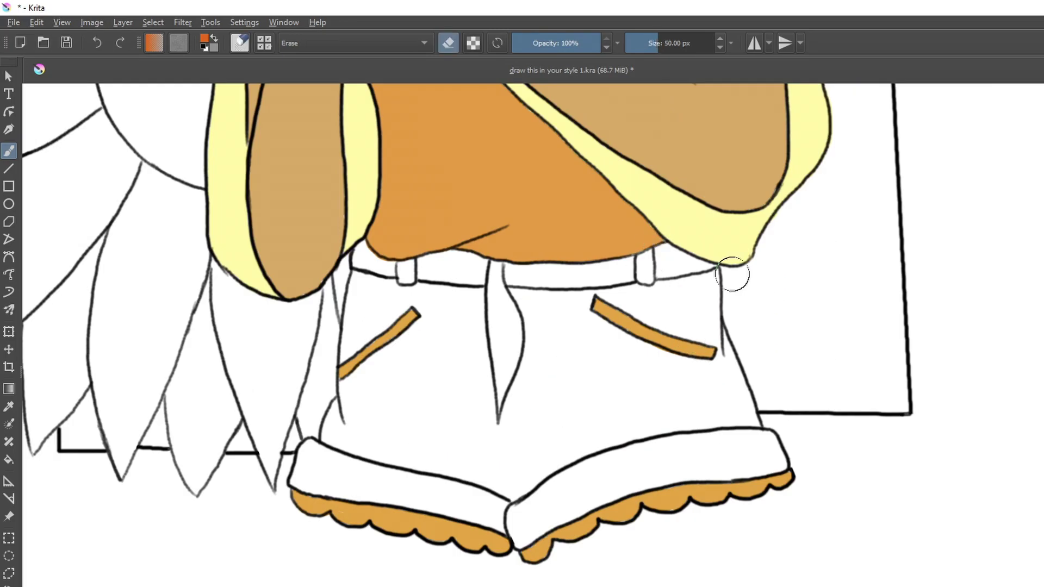
key(e)
mouse_move(647, 457)
mouse_down()
mouse_move(554, 484)
mouse_move(511, 533)
mouse_move(527, 537)
mouse_move(612, 483)
mouse_move(585, 473)
mouse_move(756, 438)
mouse_up()
mouse_move(696, 473)
mouse_down()
mouse_move(639, 485)
mouse_move(694, 459)
mouse_up()
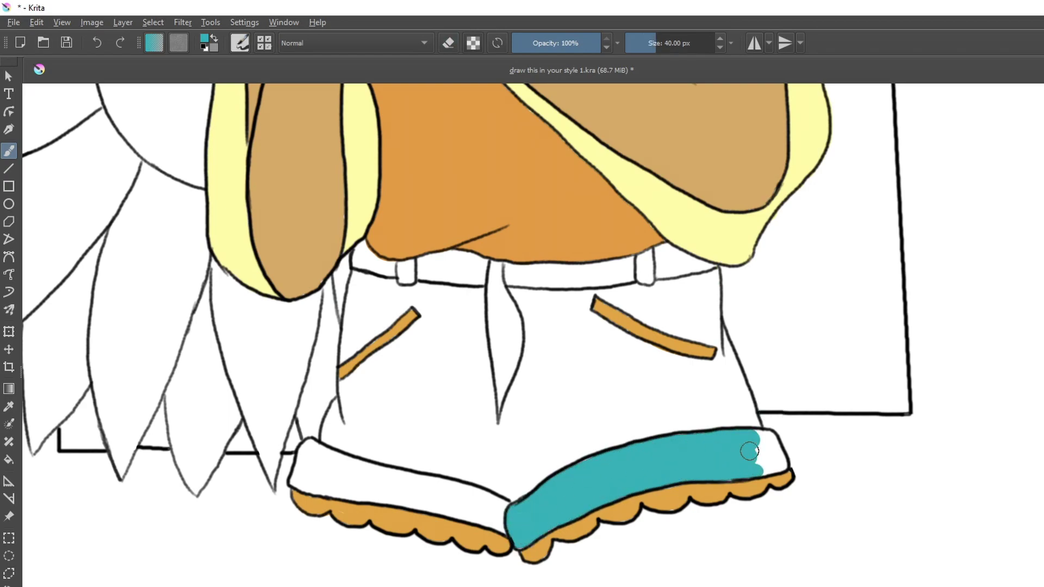
mouse_move(761, 437)
mouse_down()
mouse_move(780, 464)
mouse_move(762, 451)
mouse_up()
mouse_move(375, 481)
mouse_down()
mouse_move(304, 481)
mouse_move(326, 448)
mouse_move(478, 506)
mouse_move(452, 485)
mouse_up()
Step: Fill the hanging belt end and the two belt loops of the shorts with muted teal
mouse_move(491, 266)
mouse_down()
mouse_move(498, 403)
mouse_move(508, 370)
mouse_move(497, 271)
mouse_up()
mouse_move(640, 255)
mouse_down()
mouse_move(650, 253)
mouse_move(639, 275)
mouse_up()
drag(399, 263, 413, 278)
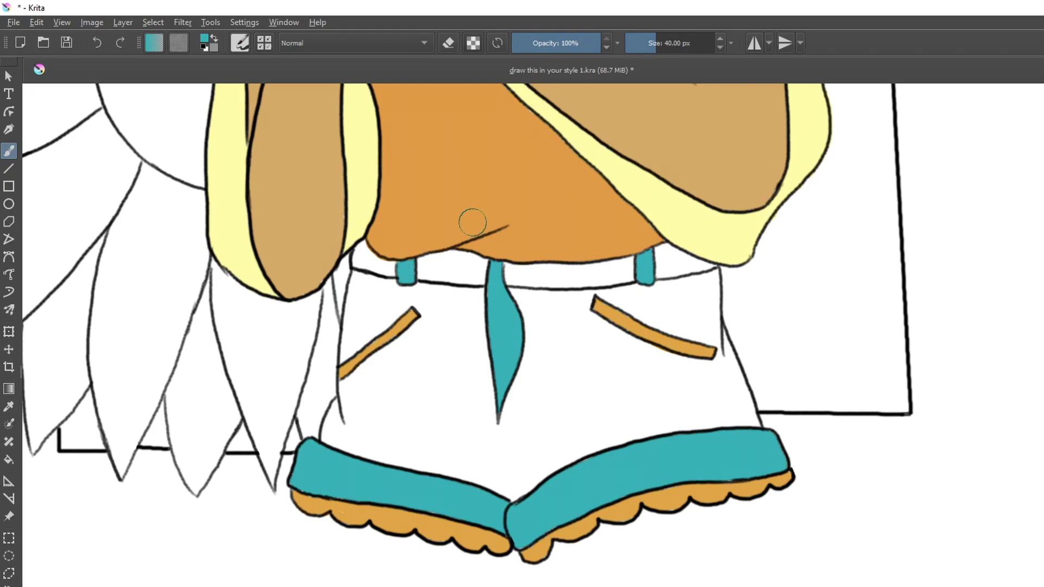
Step: Fill the waistband and body of the shorts with cyan and recolour that area a paler cyan
mouse_move(424, 351)
mouse_down()
mouse_move(436, 375)
mouse_move(684, 357)
mouse_move(727, 373)
mouse_move(536, 478)
mouse_move(350, 401)
mouse_move(478, 301)
mouse_move(692, 382)
mouse_move(729, 377)
mouse_move(598, 283)
mouse_move(383, 260)
mouse_move(345, 403)
mouse_move(559, 419)
mouse_move(694, 251)
mouse_move(492, 509)
mouse_move(333, 415)
mouse_up()
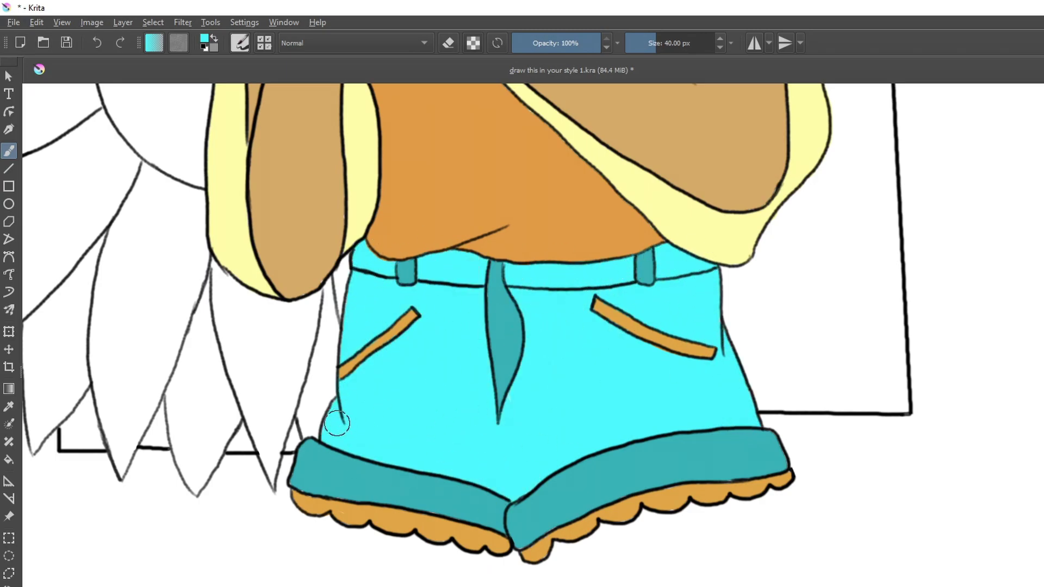
ctrl+click(675, 508)
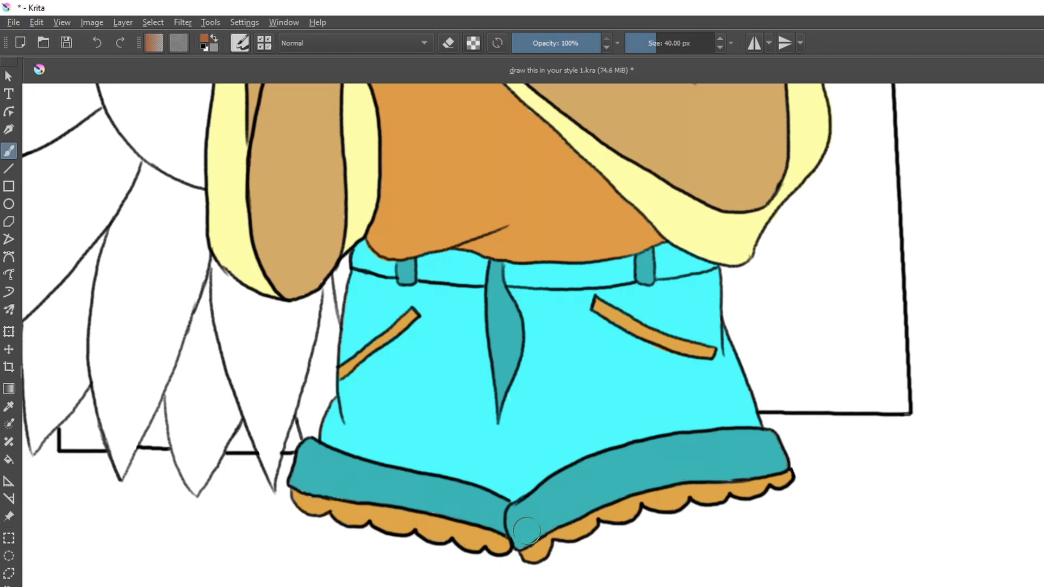
scroll(671, 438, down, 4)
ctrl+click(656, 423)
mouse_move(525, 451)
mouse_down()
mouse_move(512, 468)
mouse_move(619, 488)
mouse_move(627, 443)
mouse_move(628, 478)
mouse_up()
scroll(617, 508, up, 4)
mouse_move(687, 255)
mouse_down()
mouse_move(702, 397)
mouse_move(302, 472)
mouse_move(145, 473)
mouse_up()
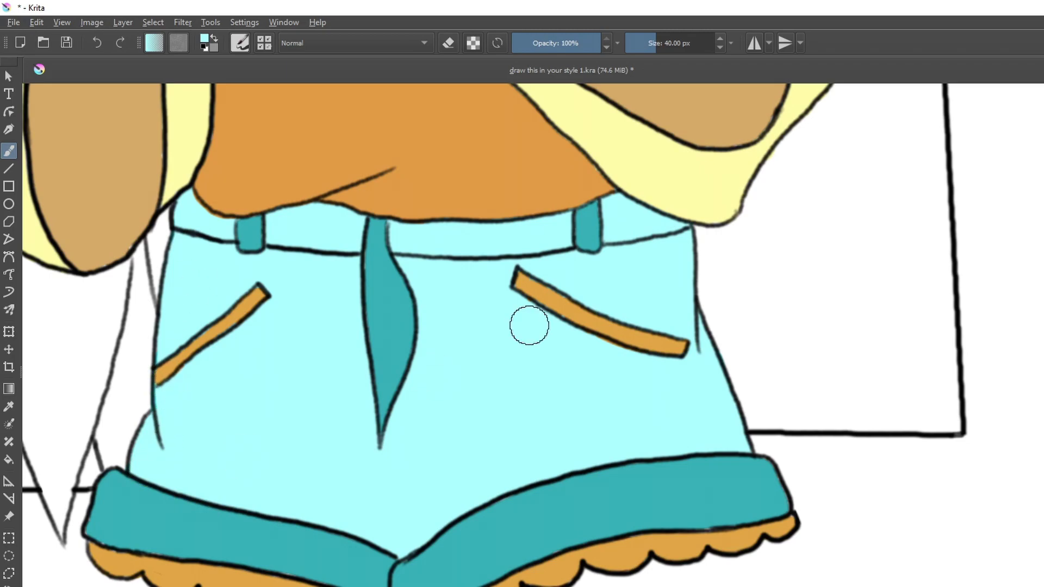
Step: Shade the skin reddish brown under the nose, on the ear and across the neck below the jaw
scroll(605, 330, down, 3)
drag(605, 330, 543, 574)
ctrl+click(467, 565)
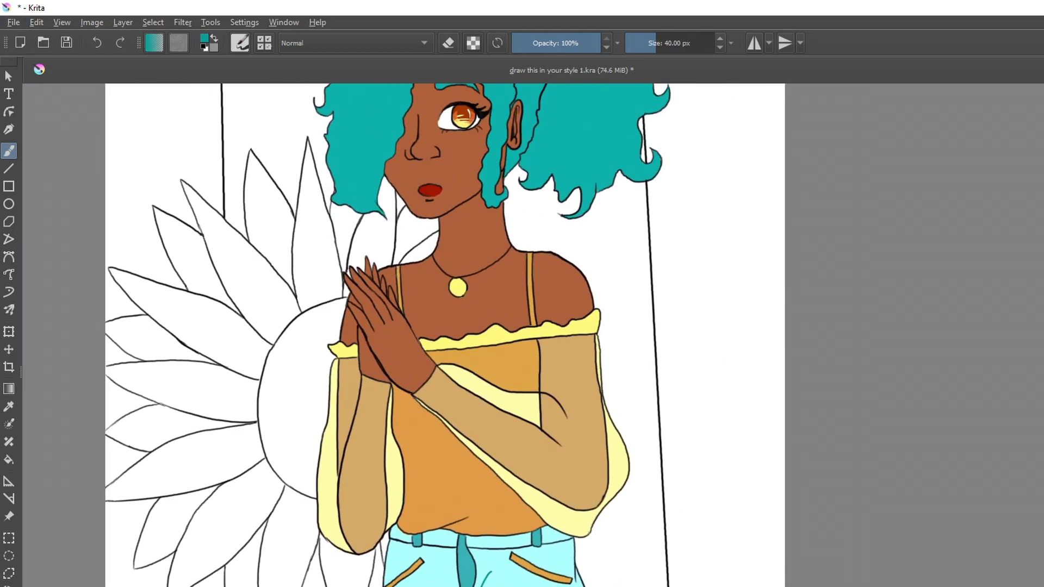
scroll(490, 470, down, 2)
scroll(513, 271, up, 3)
click(8, 407)
click(413, 307)
click(8, 150)
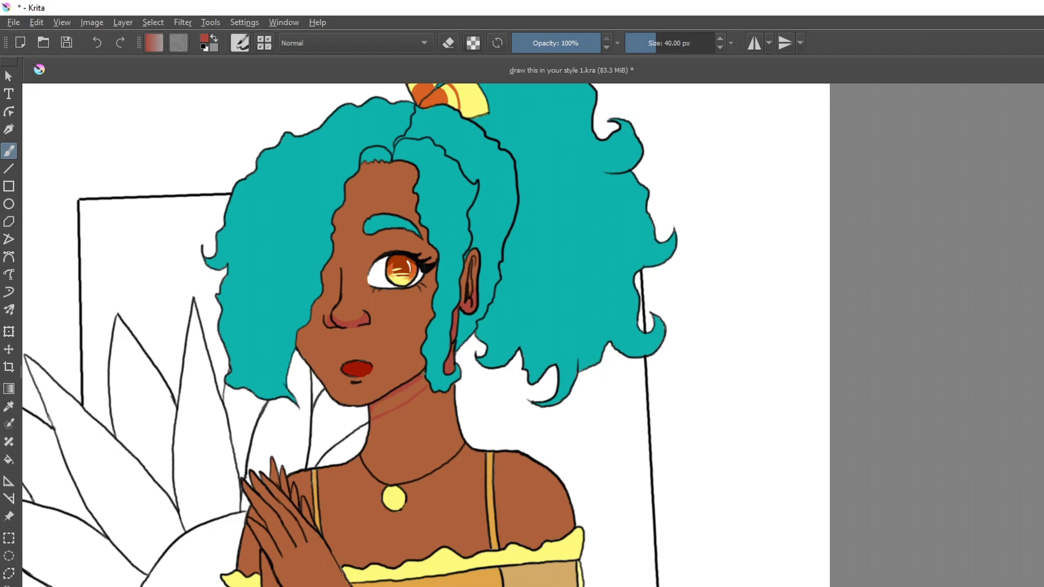
drag(416, 382, 377, 411)
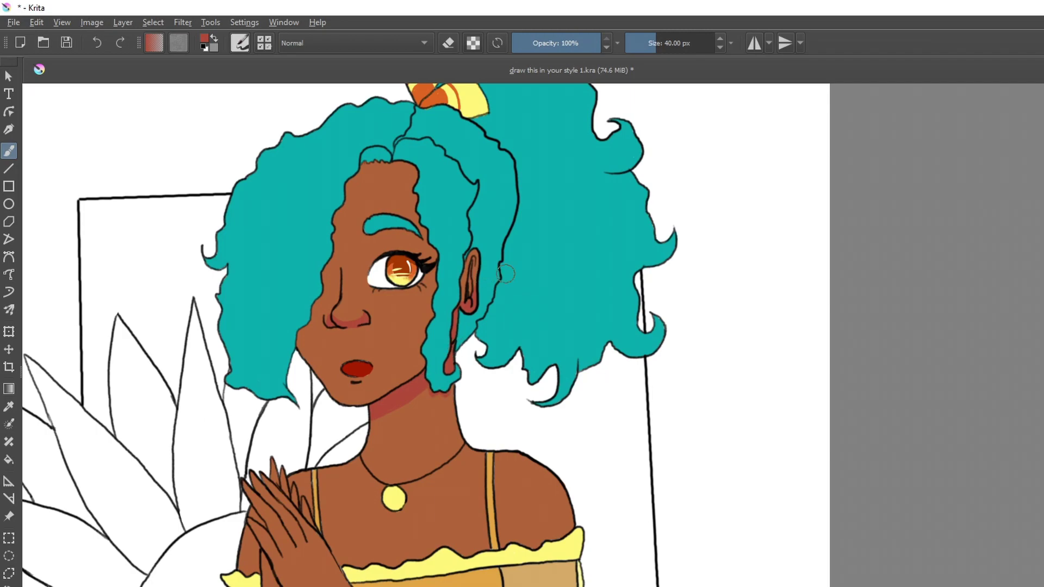
Step: Add reddish-brown shadows to the face along the front hair and to the rear hand beside the wrist
drag(319, 282, 299, 348)
key(ctrl+z)
drag(320, 297, 303, 336)
drag(262, 556, 268, 586)
scroll(456, 518, down, 5)
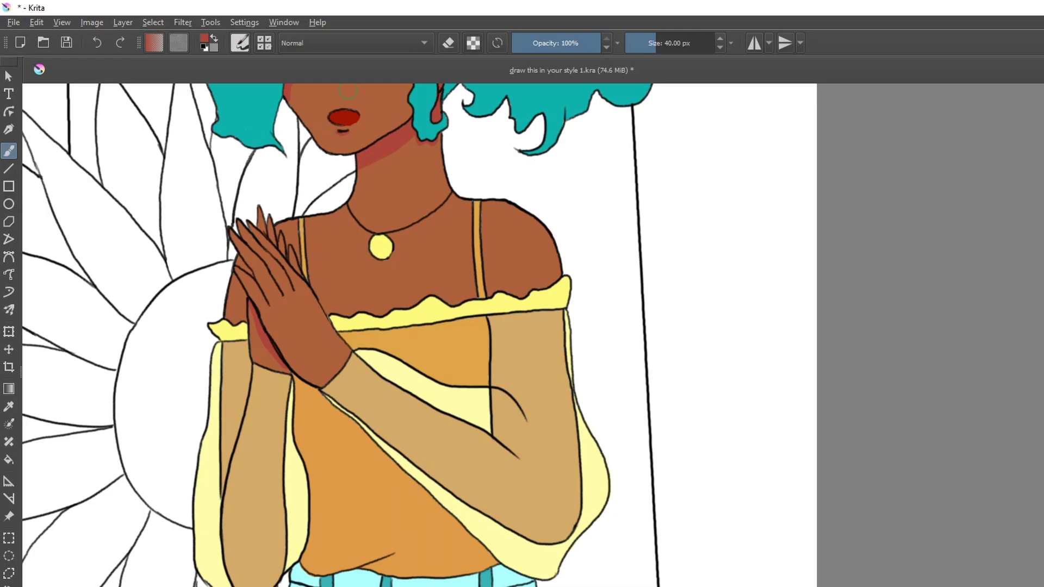
Step: Outline a blue shadow area along the outer edge of the front hair with the 40 px brush
scroll(534, 411, down, 4)
scroll(530, 419, up, 6)
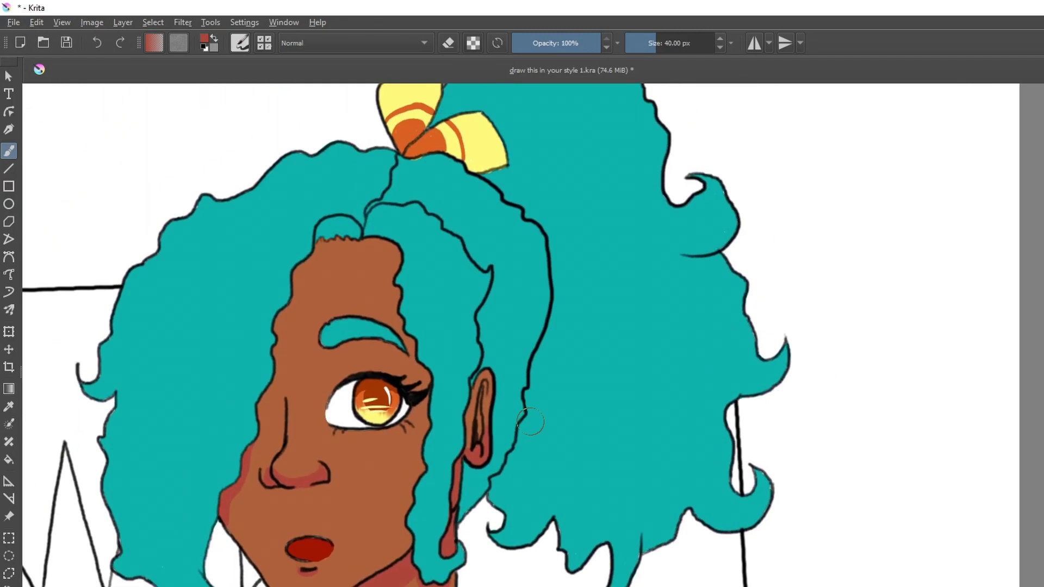
click(8, 406)
click(173, 388)
click(11, 151)
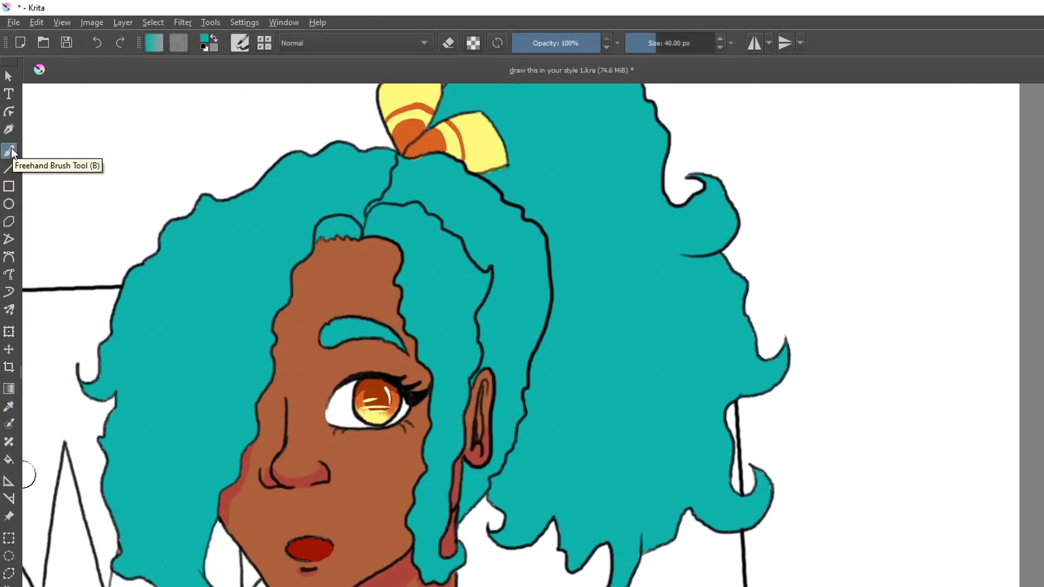
click(9, 151)
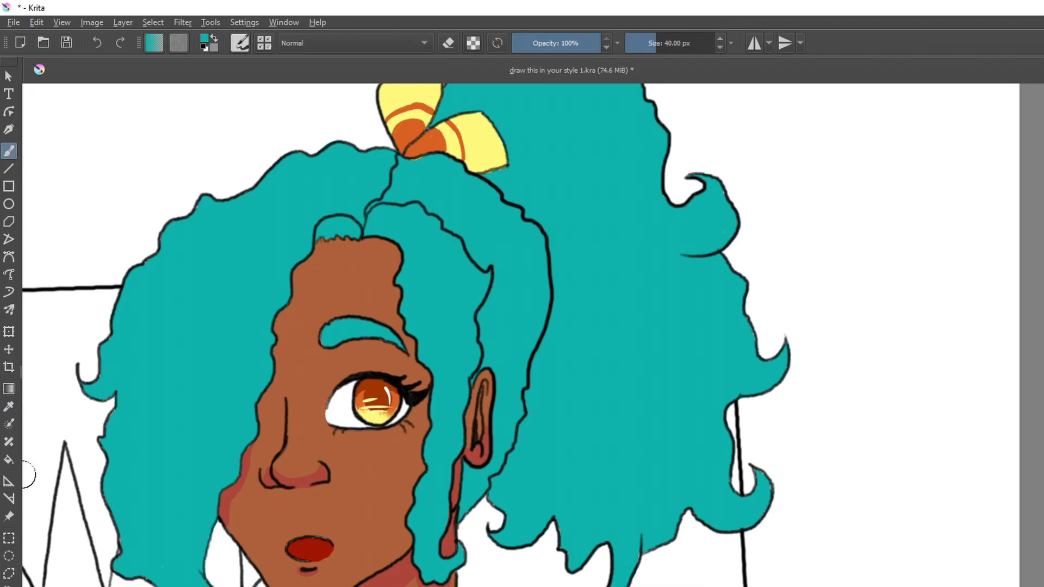
mouse_move(116, 414)
mouse_down()
mouse_move(139, 513)
mouse_move(163, 582)
mouse_up()
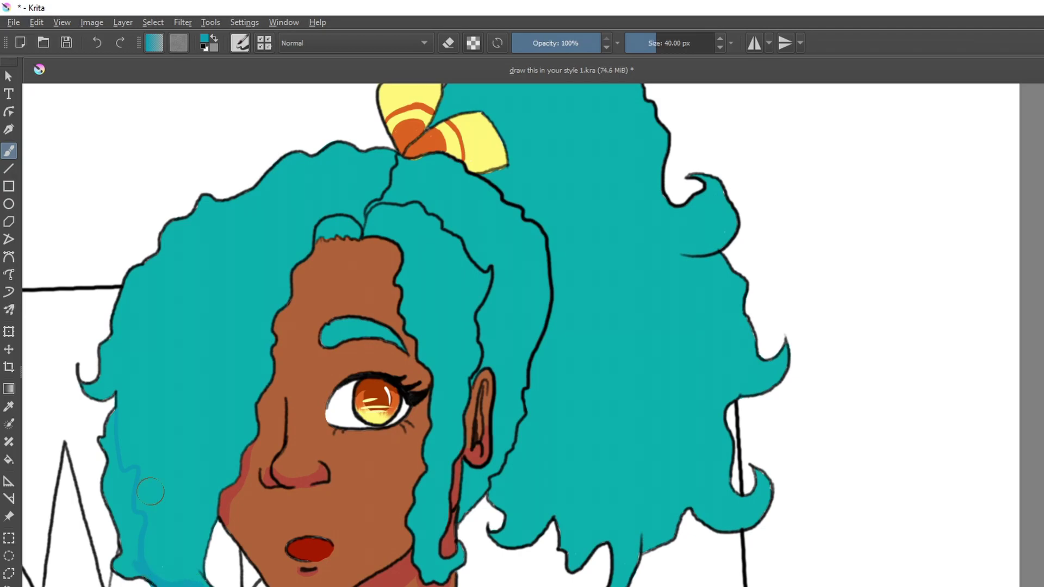
key(e)
key(e)
Step: Fill the lower ends of the front hair and the strands beside the cheek with blue shadow
mouse_move(107, 449)
mouse_down()
mouse_move(128, 541)
mouse_move(123, 574)
mouse_move(244, 418)
mouse_up()
key(ctrl+z)
mouse_move(162, 522)
mouse_down()
mouse_move(184, 484)
mouse_move(207, 541)
mouse_move(177, 577)
mouse_move(232, 409)
mouse_up()
drag(194, 550, 201, 526)
mouse_move(245, 400)
mouse_down()
mouse_move(220, 423)
mouse_move(211, 494)
mouse_move(239, 436)
mouse_up()
drag(113, 388, 90, 396)
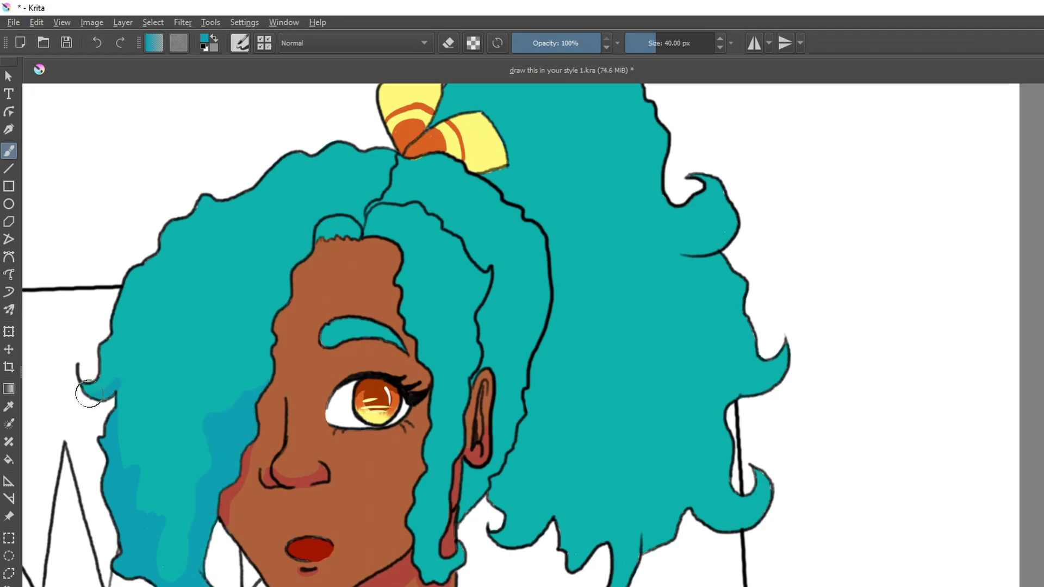
Step: Draw a wavy black strand line from the parting to the tips of the front hair with a 10 px brush
key(x)
key(bracketleft)
key(bracketleft)
key(bracketleft)
key(bracketleft)
mouse_move(387, 186)
mouse_down()
mouse_move(334, 175)
mouse_move(163, 517)
mouse_move(154, 585)
mouse_up()
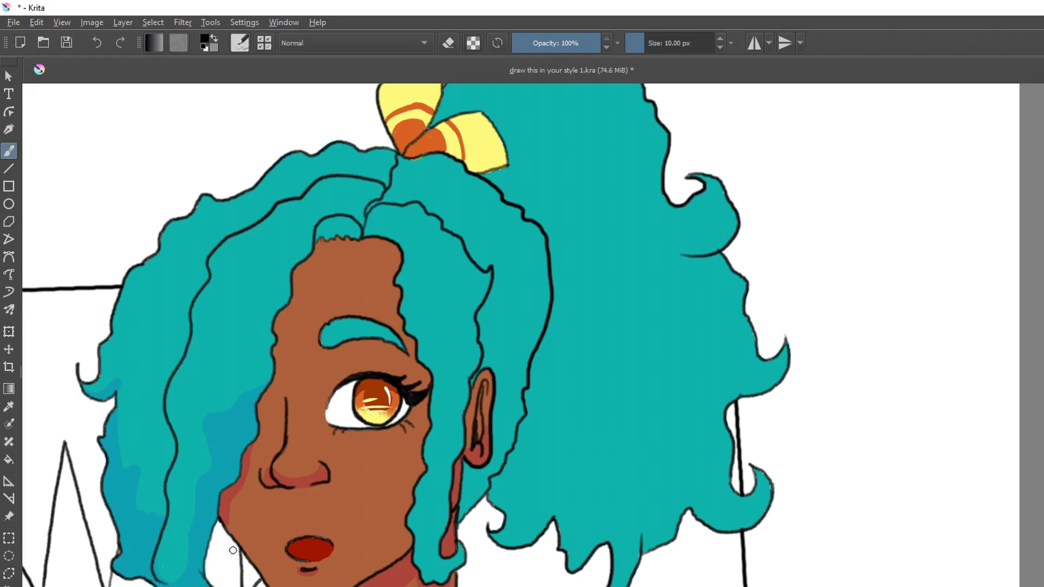
Step: Shade the lower end of the hair lock before the ear with the sampled blue and a 40 px brush
ctrl+click(214, 435)
key(bracketright)
key(bracketright)
key(bracketright)
key(bracketright)
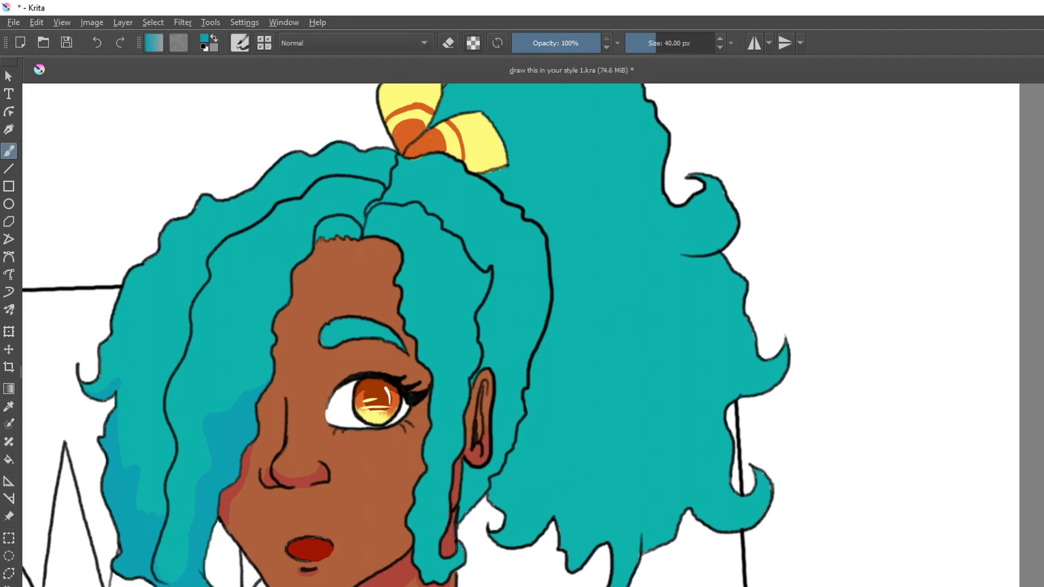
drag(424, 478, 423, 565)
mouse_move(431, 495)
mouse_down()
mouse_move(441, 524)
mouse_move(429, 558)
mouse_up()
key(ctrl+z)
drag(416, 537, 446, 569)
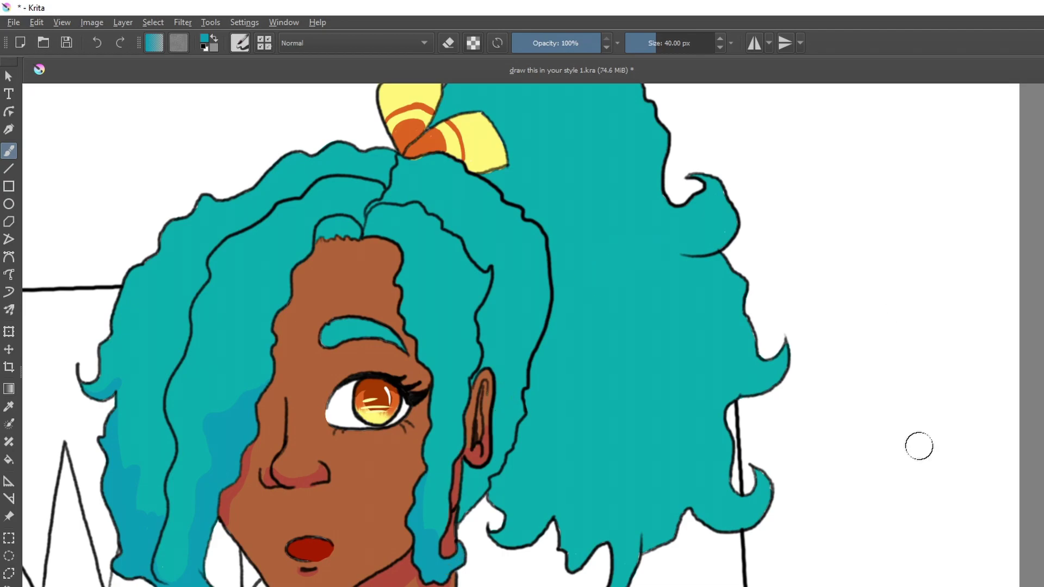
Step: Shade the hair behind the ear and the inner and lower parts of the ponytail in blue
drag(783, 469, 696, 445)
mouse_move(457, 216)
mouse_down()
mouse_move(409, 295)
mouse_move(401, 351)
mouse_move(414, 319)
mouse_move(411, 400)
mouse_move(376, 468)
mouse_up()
mouse_move(432, 295)
mouse_down()
mouse_move(458, 254)
mouse_move(439, 324)
mouse_up()
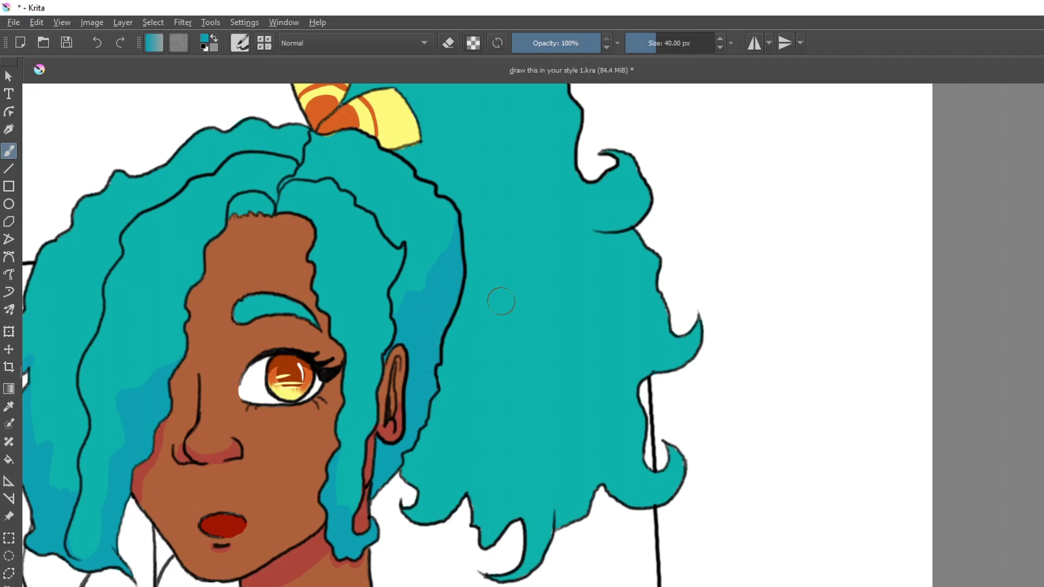
mouse_move(453, 328)
mouse_down()
mouse_move(466, 403)
mouse_move(597, 480)
mouse_up()
mouse_move(447, 357)
mouse_down()
mouse_move(503, 490)
mouse_move(543, 509)
mouse_move(586, 504)
mouse_move(516, 573)
mouse_move(489, 540)
mouse_move(500, 509)
mouse_up()
drag(424, 490, 415, 515)
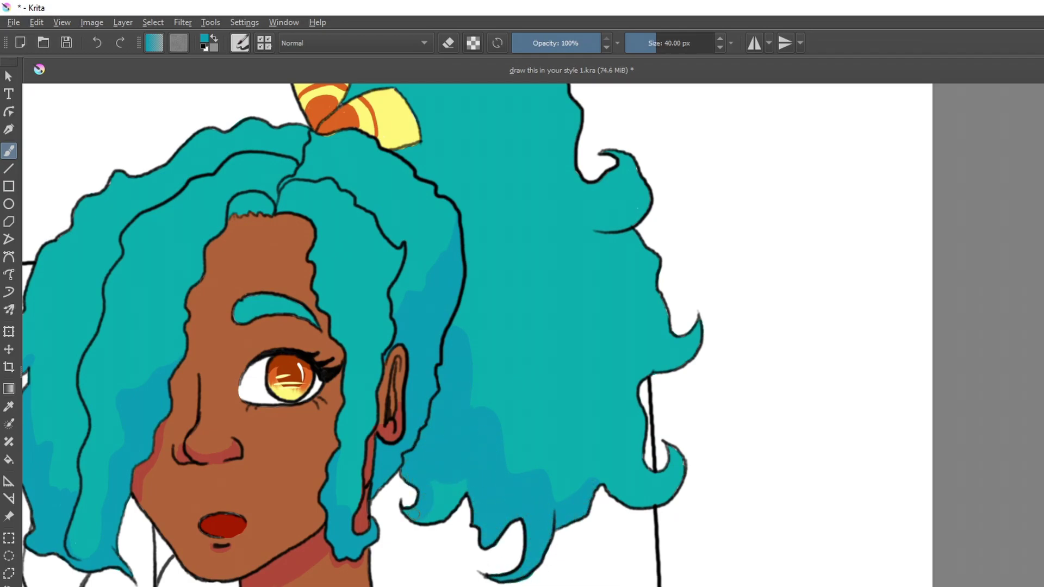
Step: Add blue shadows to the ponytail's outer curls, below the upper curl and around the bow
drag(596, 235, 640, 262)
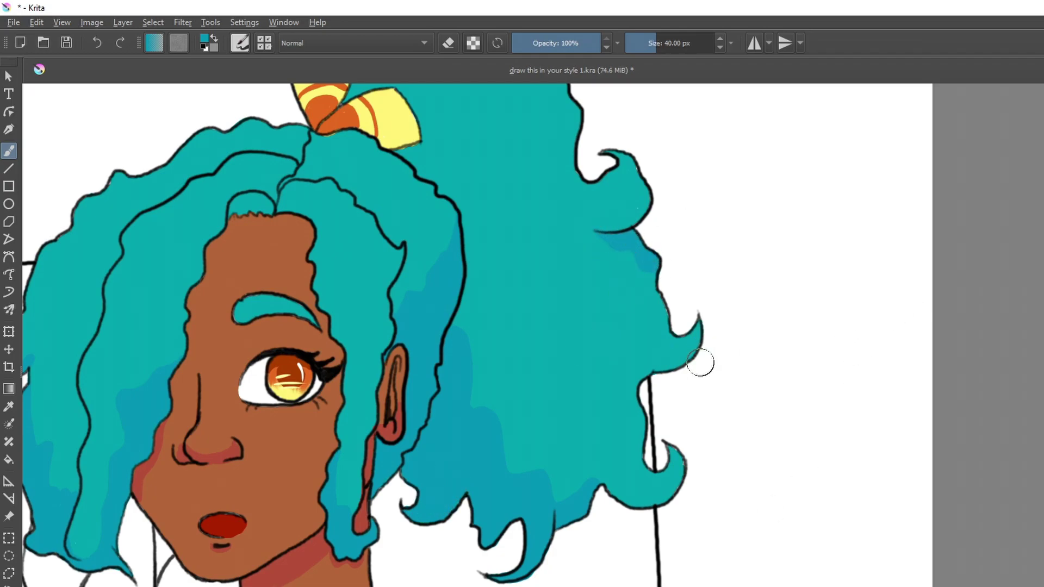
mouse_move(672, 488)
mouse_down()
mouse_move(604, 476)
mouse_move(660, 503)
mouse_up()
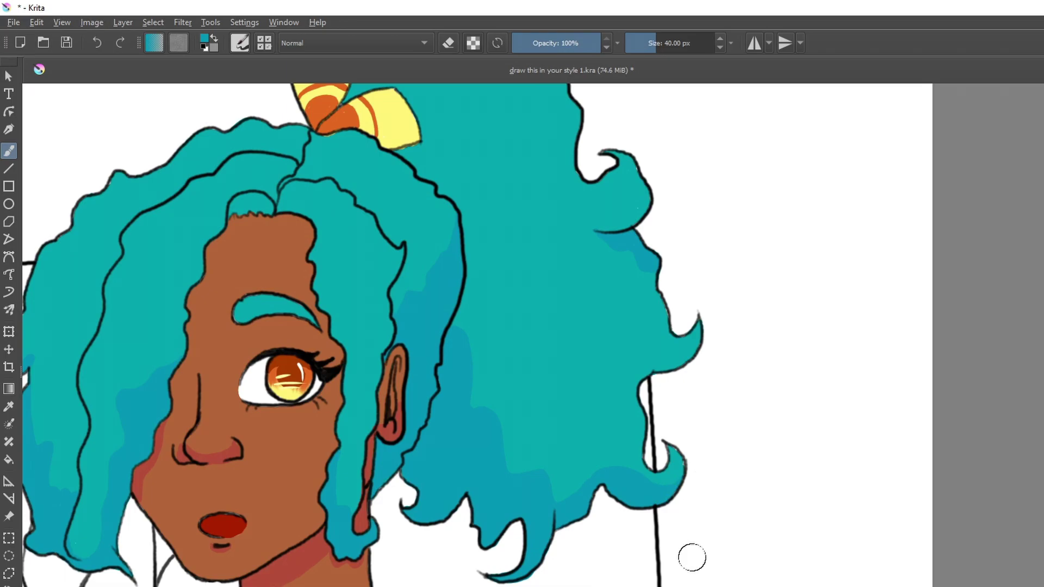
mouse_move(640, 173)
mouse_down()
mouse_move(631, 216)
mouse_move(643, 190)
mouse_up()
scroll(617, 330, down, 1)
drag(616, 330, 574, 406)
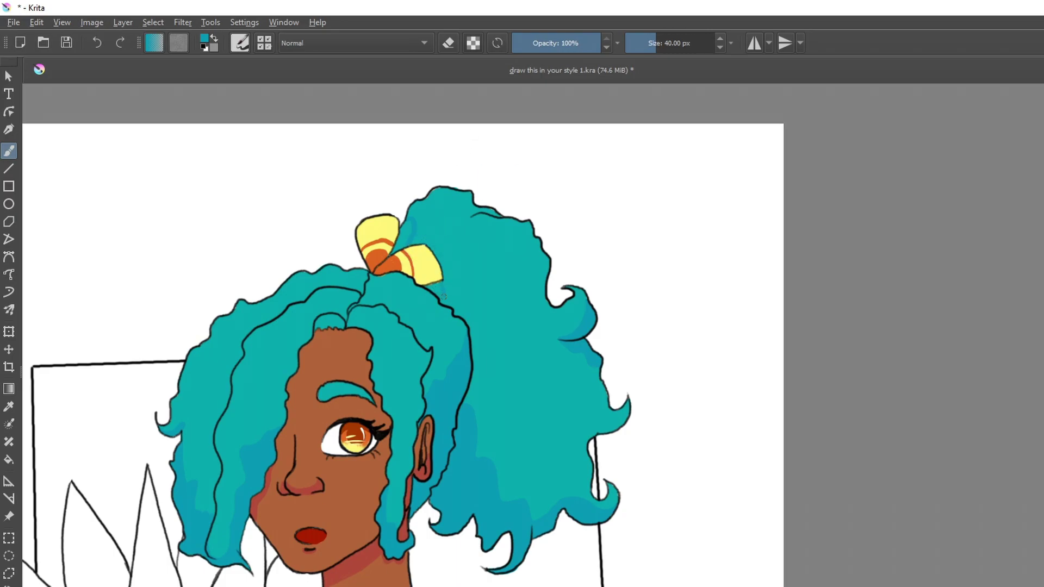
Step: Draw thin white zigzag highlights on the front hair, side locks and ponytail
drag(639, 526, 712, 445)
ctrl+click(174, 207)
drag(361, 256, 319, 314)
drag(463, 254, 467, 289)
drag(535, 157, 597, 237)
key(ctrl+z)
drag(529, 161, 607, 251)
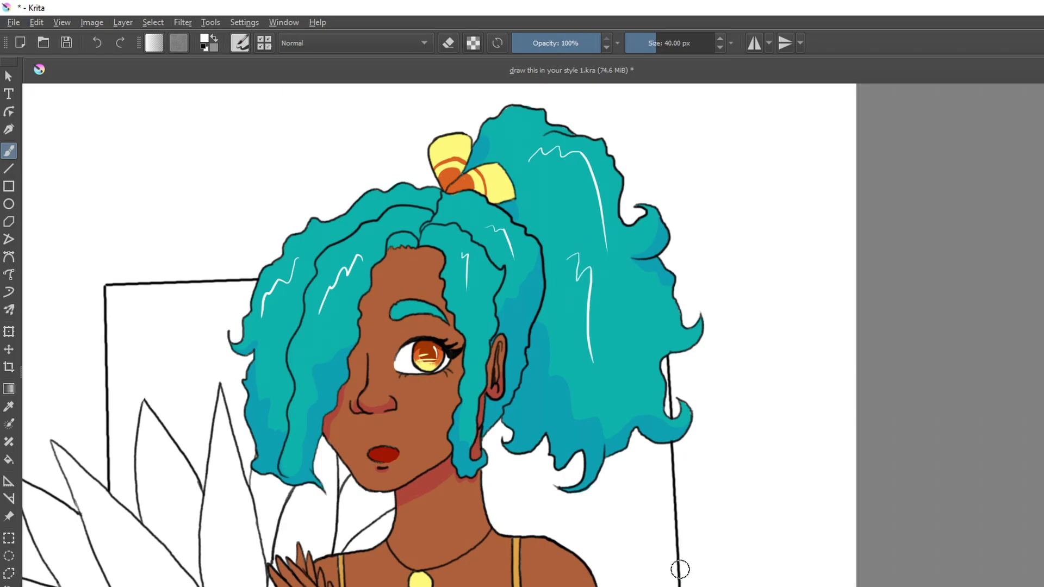
Step: Add darker orange shadows to the shirt under the bust and at the waist fold
scroll(396, 419, down, 2)
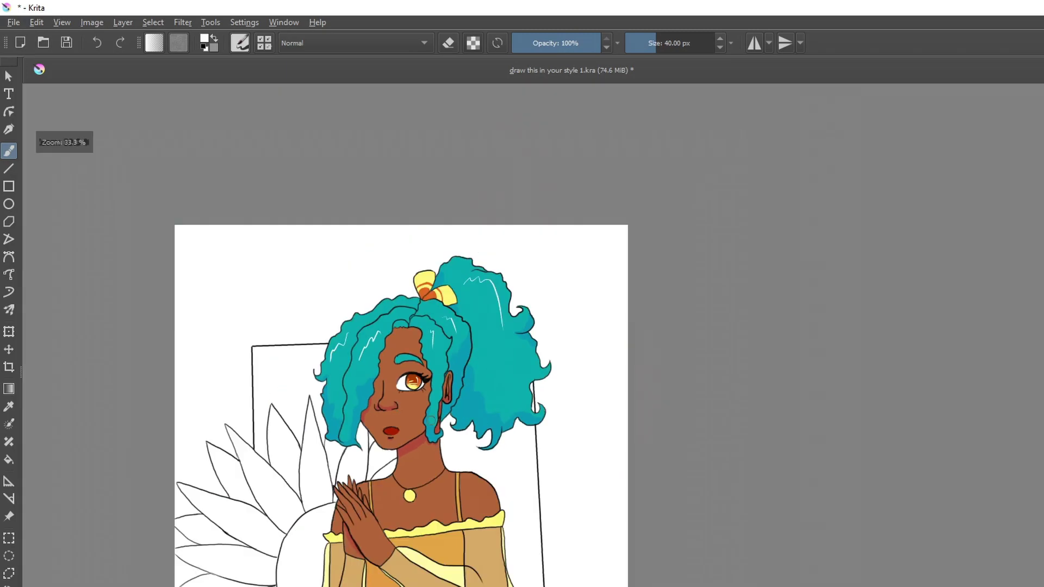
drag(502, 530, 508, 348)
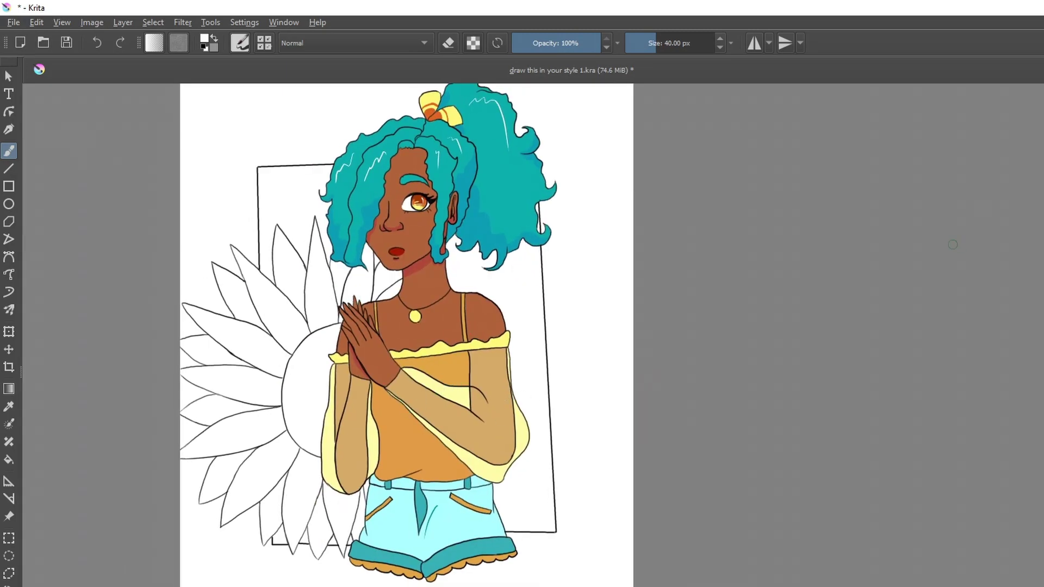
ctrl+click(419, 454)
drag(412, 466, 415, 476)
scroll(419, 454, up, 5)
mouse_move(261, 352)
mouse_down()
mouse_move(263, 375)
mouse_move(297, 373)
mouse_move(363, 332)
mouse_move(283, 358)
mouse_up()
scroll(488, 537, down, 4)
drag(568, 574, 549, 510)
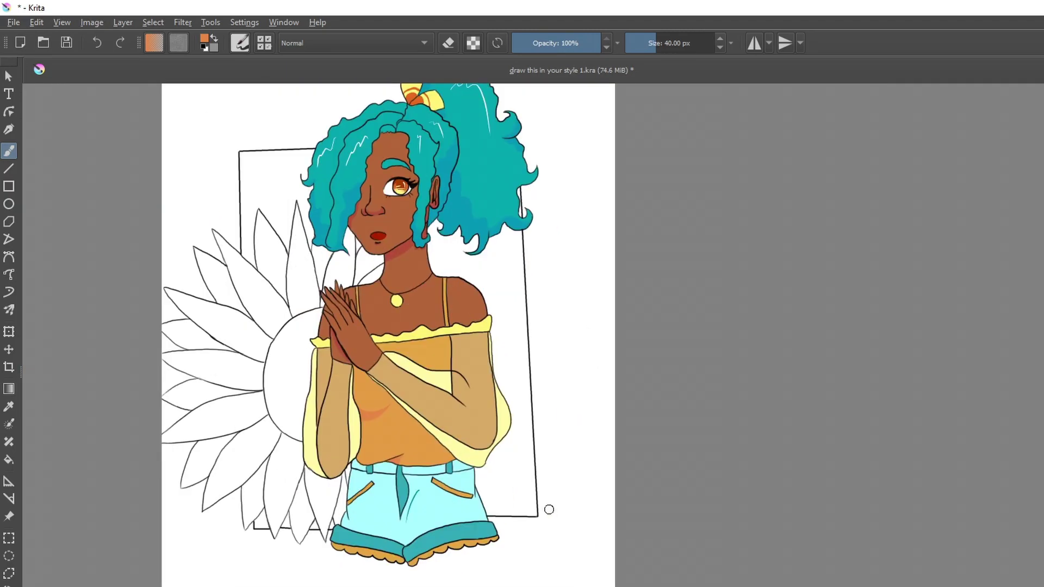
Step: Fill the centre of the flower behind the girl with dark brown
key(k)
mouse_move(297, 363)
mouse_down()
mouse_move(299, 406)
mouse_move(284, 348)
mouse_move(274, 348)
mouse_move(269, 401)
mouse_move(279, 423)
mouse_up()
drag(291, 332, 313, 320)
scroll(280, 234, up, 4)
drag(468, 528, 439, 542)
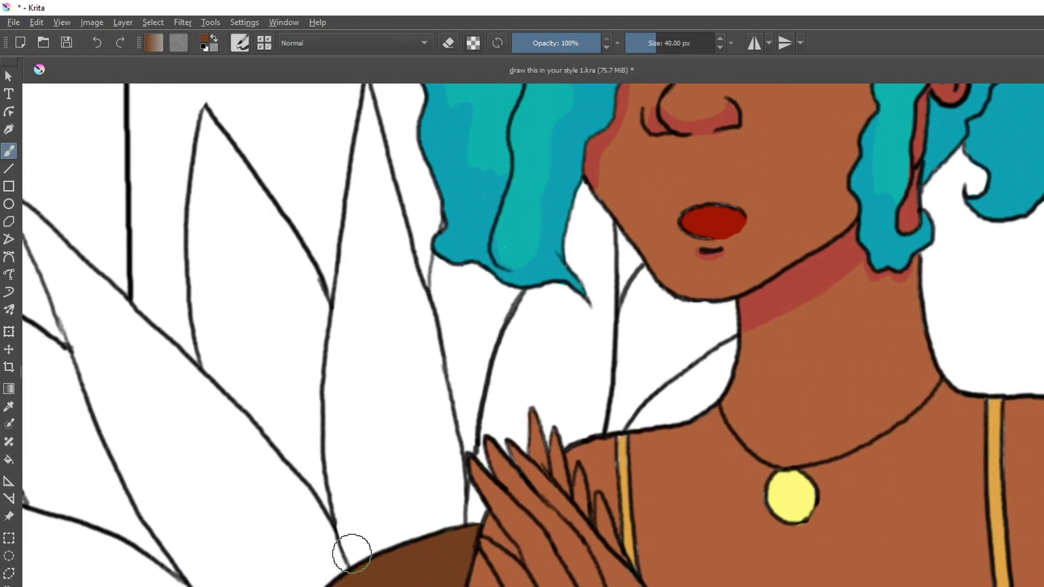
drag(517, 558, 661, 250)
Step: Paint bright yellow around the flower's brown centre and over the petals next to it
scroll(397, 369, down, 3)
ctrl+click(451, 396)
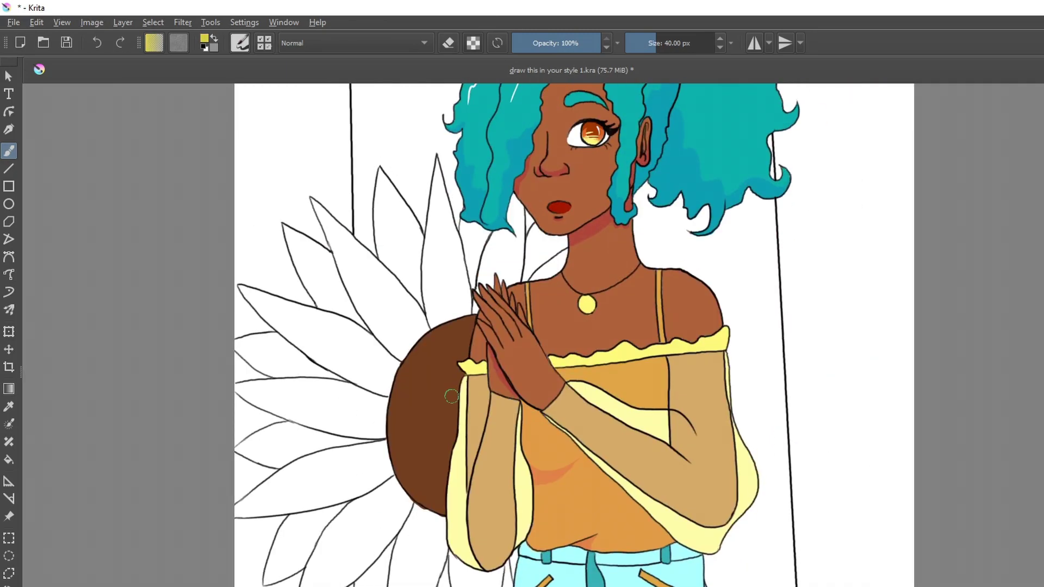
mouse_move(336, 242)
mouse_down()
mouse_move(387, 332)
mouse_move(335, 239)
mouse_up()
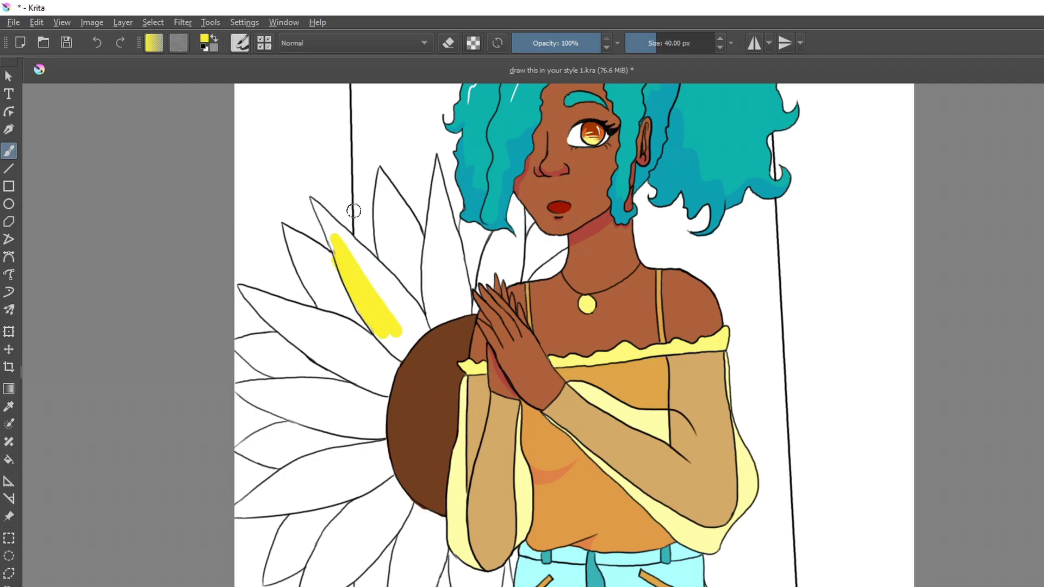
mouse_move(377, 321)
mouse_down()
mouse_move(381, 283)
mouse_move(413, 348)
mouse_move(441, 320)
mouse_move(389, 385)
mouse_move(390, 351)
mouse_move(383, 467)
mouse_move(405, 505)
mouse_up()
scroll(423, 525, up, 3)
mouse_move(301, 278)
mouse_down()
mouse_move(300, 241)
mouse_move(384, 473)
mouse_up()
ctrl+click(373, 357)
drag(359, 427, 340, 402)
ctrl+click(371, 287)
mouse_move(422, 496)
mouse_down()
mouse_move(391, 475)
mouse_move(457, 505)
mouse_move(499, 581)
mouse_up()
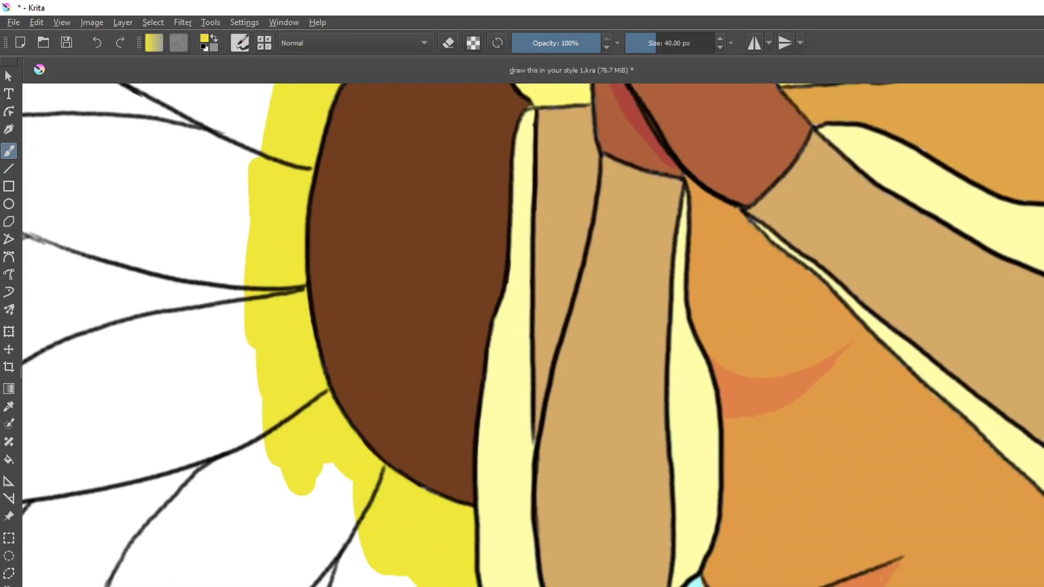
scroll(681, 558, down, 3)
mouse_move(534, 278)
mouse_down()
mouse_move(566, 382)
mouse_move(542, 293)
mouse_move(579, 327)
mouse_move(598, 299)
mouse_move(561, 361)
mouse_move(441, 277)
mouse_move(496, 317)
mouse_move(511, 381)
mouse_move(518, 349)
mouse_move(492, 405)
mouse_move(435, 451)
mouse_move(462, 475)
mouse_up()
click(655, 43)
scroll(657, 343, down, 3)
scroll(657, 342, up, 1)
key(ctrl+z)
drag(429, 326, 419, 370)
key(e)
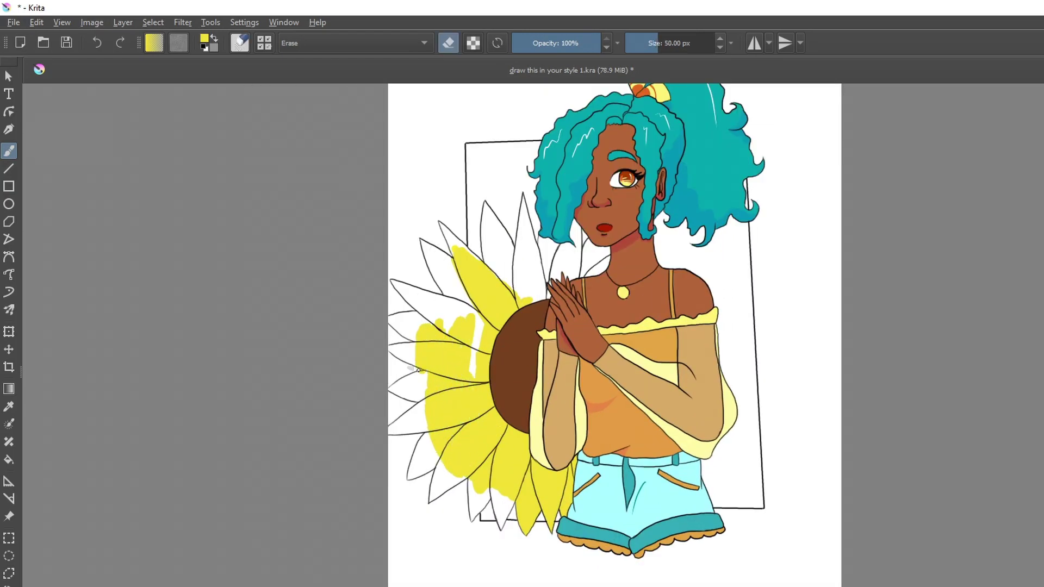
key(ctrl+z)
key(ctrl+z)
key(1)
drag(405, 437, 348, 528)
key(ctrl+z)
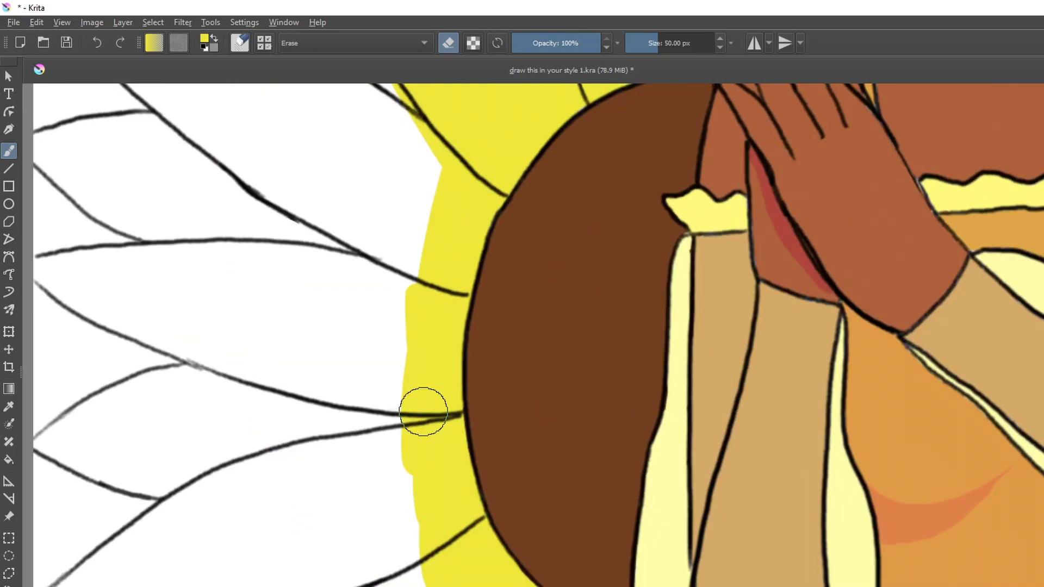
Step: Fill the flower's lower-left petals out to their tips with yellow using a 38 px brush
key(e)
drag(386, 397, 492, 586)
scroll(505, 361, down, 2)
mouse_move(505, 361)
mouse_down()
mouse_move(401, 413)
mouse_move(561, 478)
mouse_move(489, 556)
mouse_move(390, 559)
mouse_move(377, 583)
mouse_up()
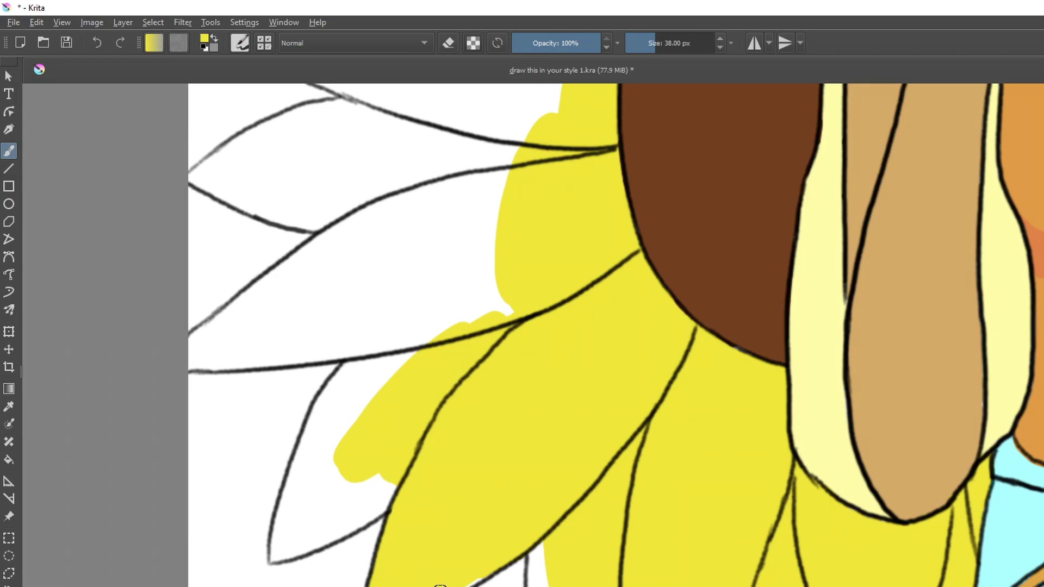
mouse_move(441, 341)
mouse_down()
mouse_move(359, 364)
mouse_move(324, 401)
mouse_move(280, 527)
mouse_move(319, 540)
mouse_move(363, 513)
mouse_move(319, 447)
mouse_move(359, 392)
mouse_up()
scroll(633, 241, down, 5)
mouse_move(568, 296)
mouse_down()
mouse_move(583, 401)
mouse_move(606, 454)
mouse_move(634, 348)
mouse_up()
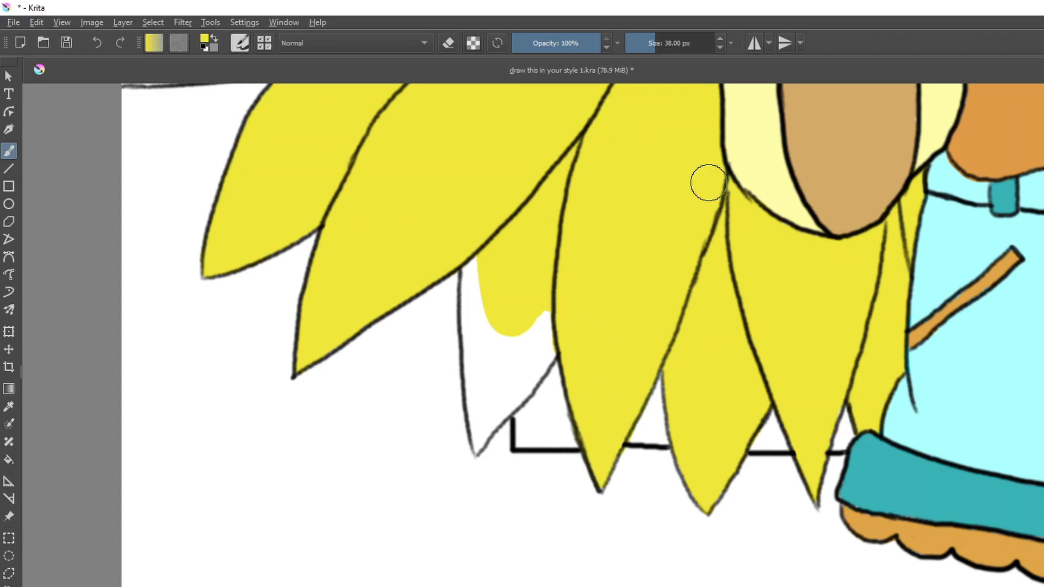
Step: Fill the unfinished small petal at the flower's bottom and the petals on its left side with yellow
mouse_move(471, 268)
mouse_down()
mouse_move(476, 445)
mouse_move(499, 370)
mouse_move(505, 392)
mouse_up()
scroll(615, 93, down, 4)
mouse_move(544, 352)
mouse_down()
mouse_move(473, 389)
mouse_move(516, 388)
mouse_up()
mouse_move(541, 315)
mouse_down()
mouse_move(558, 350)
mouse_move(534, 320)
mouse_move(507, 321)
mouse_move(424, 401)
mouse_move(449, 417)
mouse_move(424, 388)
mouse_move(503, 347)
mouse_move(533, 352)
mouse_move(426, 285)
mouse_move(480, 261)
mouse_move(410, 191)
mouse_move(457, 234)
mouse_move(543, 133)
mouse_move(415, 182)
mouse_move(424, 187)
mouse_move(463, 89)
mouse_up()
scroll(597, 376, up, 3)
key(minus)
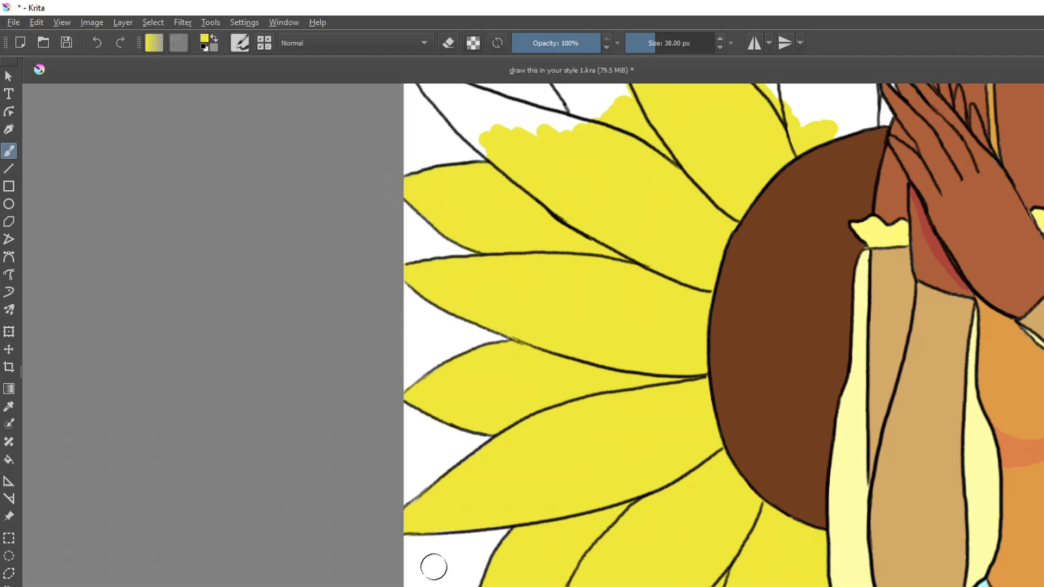
Step: Fill the upper-left petals with yellow and start the petals above the brown centre
scroll(639, 541, down, 2)
scroll(713, 387, up, 2)
mouse_move(354, 247)
mouse_down()
mouse_move(349, 238)
mouse_move(375, 254)
mouse_move(423, 259)
mouse_move(392, 243)
mouse_move(479, 222)
mouse_move(431, 109)
mouse_move(452, 170)
mouse_move(475, 147)
mouse_move(446, 132)
mouse_move(435, 109)
mouse_up()
ctrl+click(423, 104)
ctrl+click(427, 115)
drag(516, 109, 586, 156)
drag(736, 253, 768, 124)
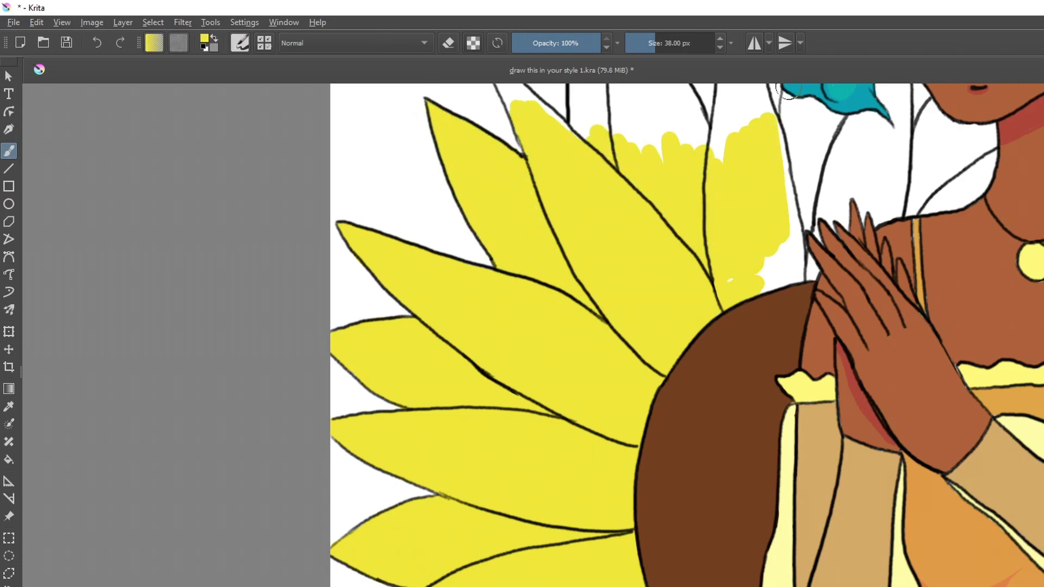
Step: Complete the long pointed upper petals in yellow and clean their edges with colours sampled from the canvas
scroll(474, 108, down, 2)
scroll(435, 109, up, 2)
mouse_move(556, 242)
mouse_down()
mouse_move(546, 217)
mouse_move(628, 297)
mouse_move(659, 296)
mouse_up()
ctrl+click(647, 294)
ctrl+click(687, 318)
mouse_move(696, 246)
mouse_down()
mouse_move(718, 333)
mouse_move(723, 237)
mouse_up()
drag(781, 427, 777, 462)
mouse_move(784, 229)
mouse_down()
mouse_move(806, 337)
mouse_move(799, 225)
mouse_up()
mouse_move(687, 174)
mouse_down()
mouse_move(697, 310)
mouse_move(674, 149)
mouse_move(760, 288)
mouse_up()
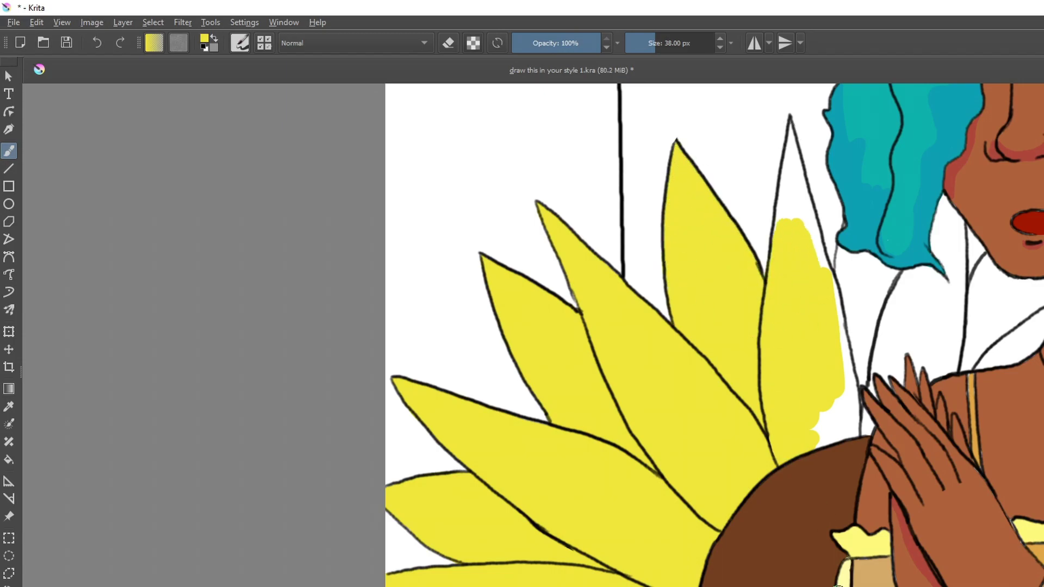
Step: Fill the petals behind the hair and neck and the tip of the tall petal beside the hair with yellow
scroll(824, 519, down, 2)
drag(824, 520, 785, 375)
mouse_move(824, 283)
mouse_down()
mouse_move(805, 327)
mouse_move(779, 334)
mouse_move(806, 290)
mouse_move(796, 236)
mouse_move(798, 275)
mouse_move(842, 267)
mouse_move(874, 293)
mouse_move(894, 268)
mouse_move(853, 265)
mouse_up()
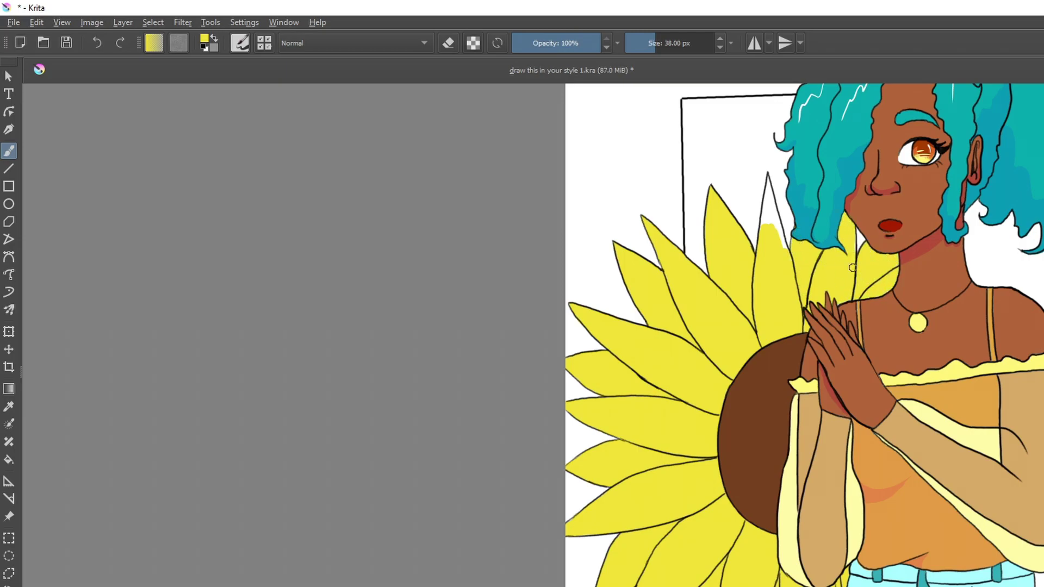
scroll(795, 280, up, 3)
mouse_move(757, 389)
mouse_down()
mouse_move(772, 350)
mouse_move(764, 286)
mouse_up()
scroll(731, 153, down, 3)
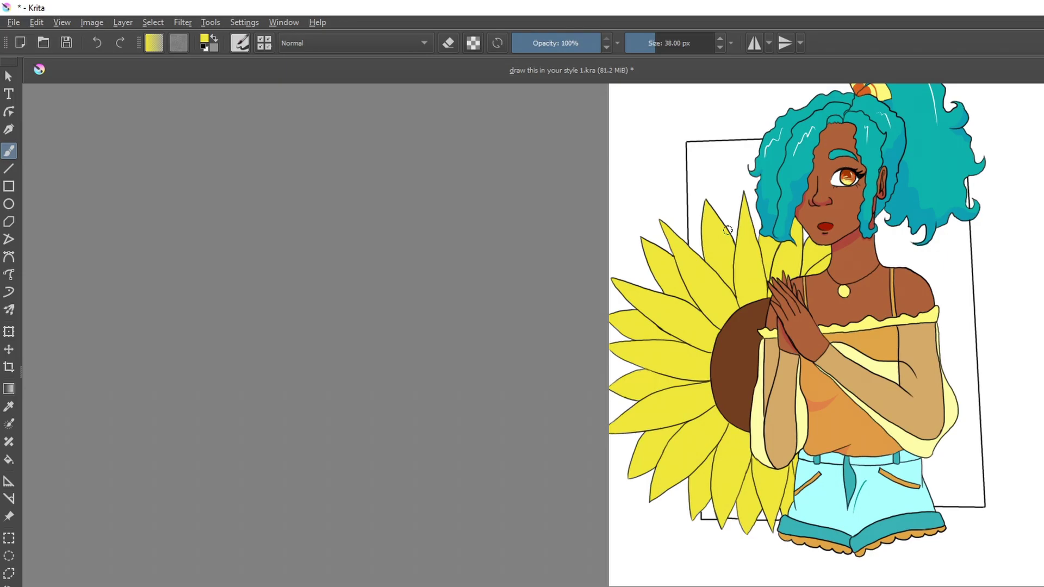
Step: Paint the frame background orange from below the ponytail past the shoulder and sleeve to the shorts
mouse_move(890, 240)
mouse_down()
mouse_move(951, 285)
mouse_move(966, 201)
mouse_up()
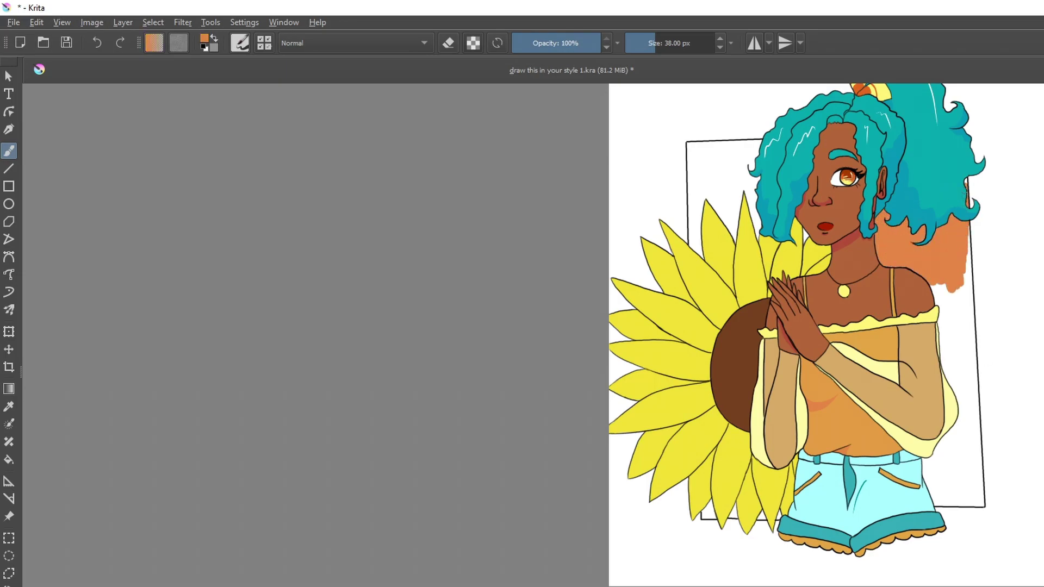
mouse_move(932, 269)
mouse_down()
mouse_move(948, 282)
mouse_move(966, 389)
mouse_move(955, 379)
mouse_move(928, 451)
mouse_move(938, 492)
mouse_up()
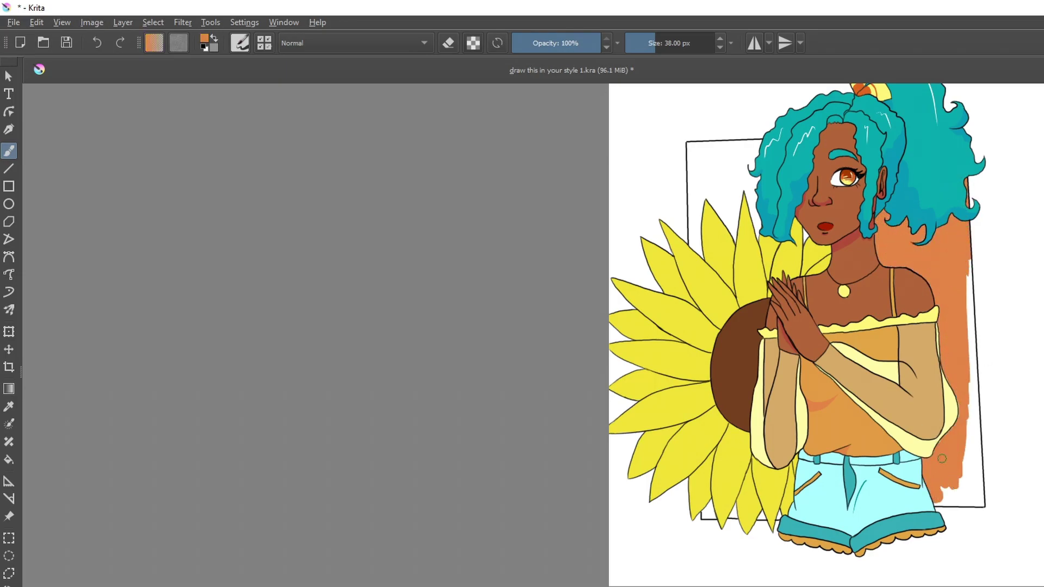
drag(969, 375, 974, 417)
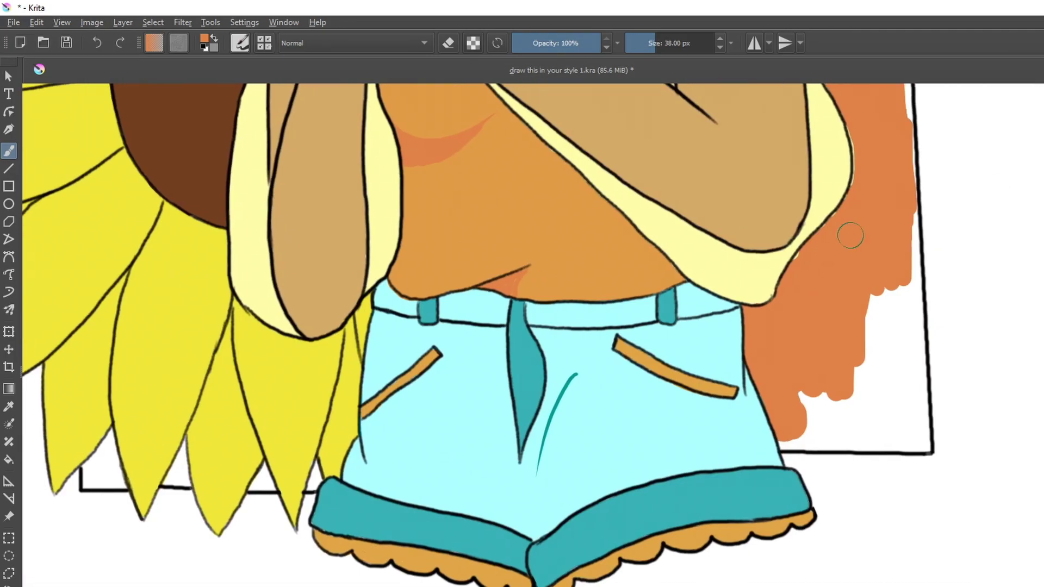
Step: Finish the orange background down to the frame's lower-right corner and along its right edge, cleaning the spill below the frame with sampled white
drag(848, 115, 874, 107)
mouse_move(785, 439)
mouse_down()
mouse_move(804, 378)
mouse_move(913, 274)
mouse_move(925, 445)
mouse_move(867, 436)
mouse_move(911, 439)
mouse_move(881, 385)
mouse_up()
ctrl+click(844, 457)
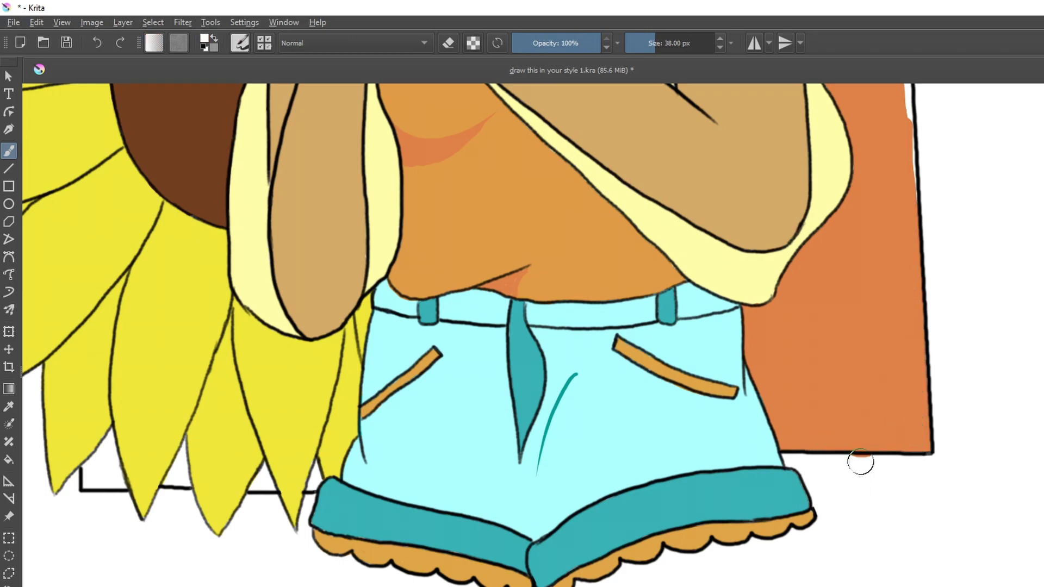
ctrl+click(794, 401)
scroll(794, 401, up, 2)
mouse_move(450, 397)
mouse_down()
mouse_move(494, 335)
mouse_move(436, 401)
mouse_move(478, 368)
mouse_up()
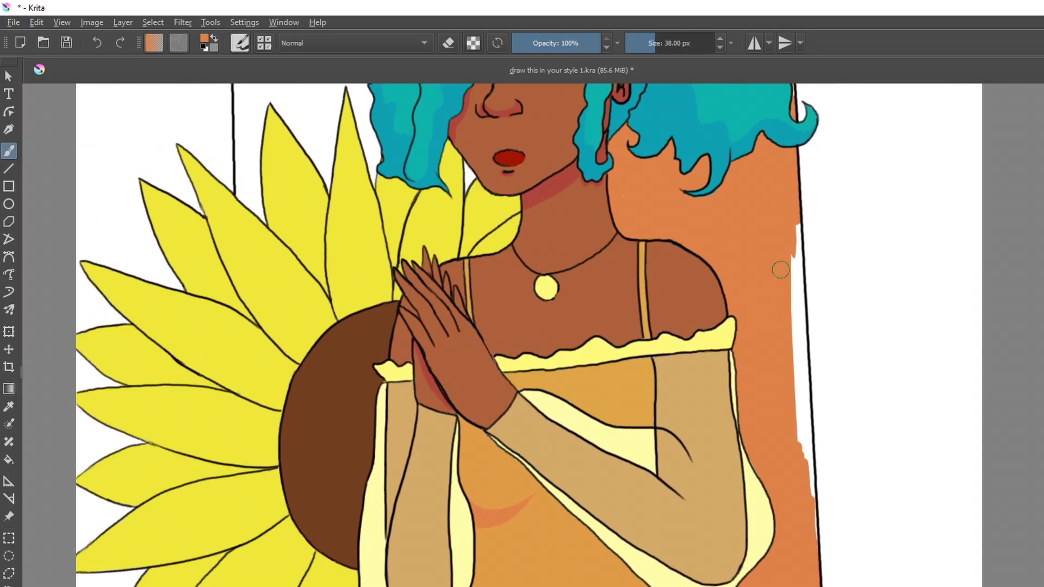
mouse_move(781, 270)
mouse_down()
mouse_move(800, 269)
mouse_move(811, 484)
mouse_move(807, 384)
mouse_up()
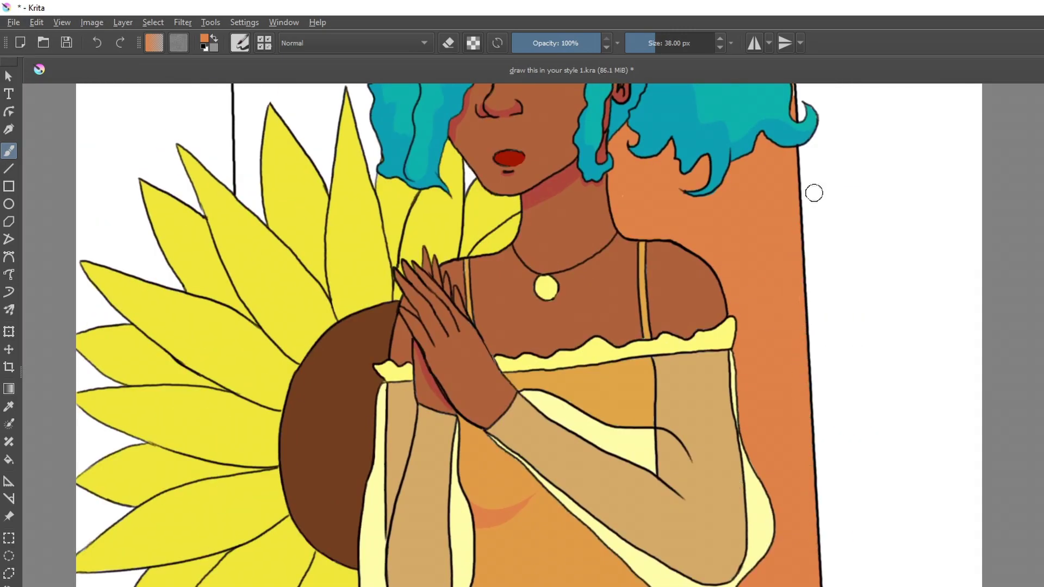
Step: Fill the frame background between its upper-left corner, the hair and the tall upper petals with the same orange
drag(757, 200, 728, 521)
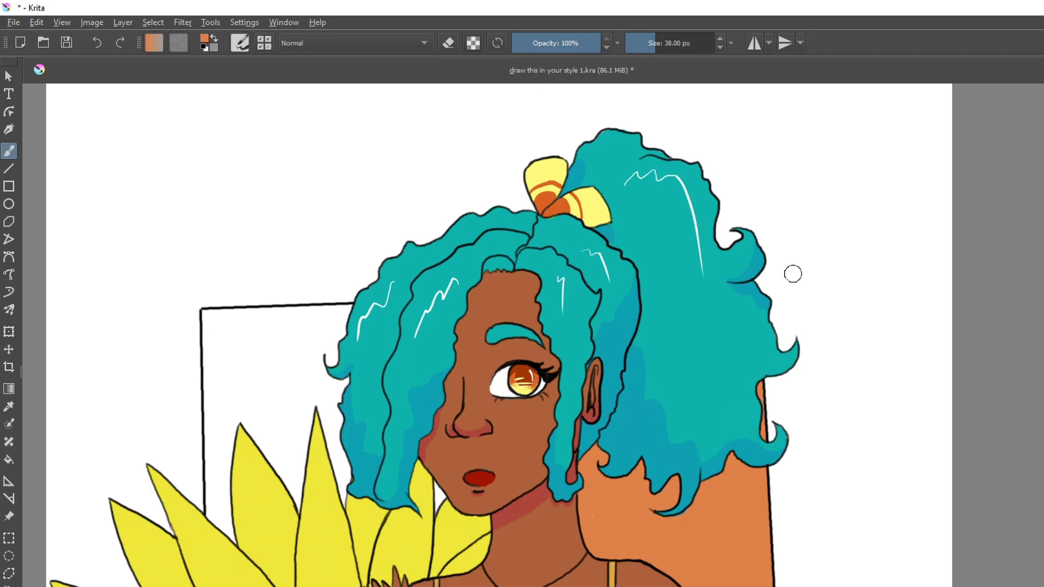
mouse_move(226, 341)
mouse_down()
mouse_move(213, 506)
mouse_move(239, 375)
mouse_up()
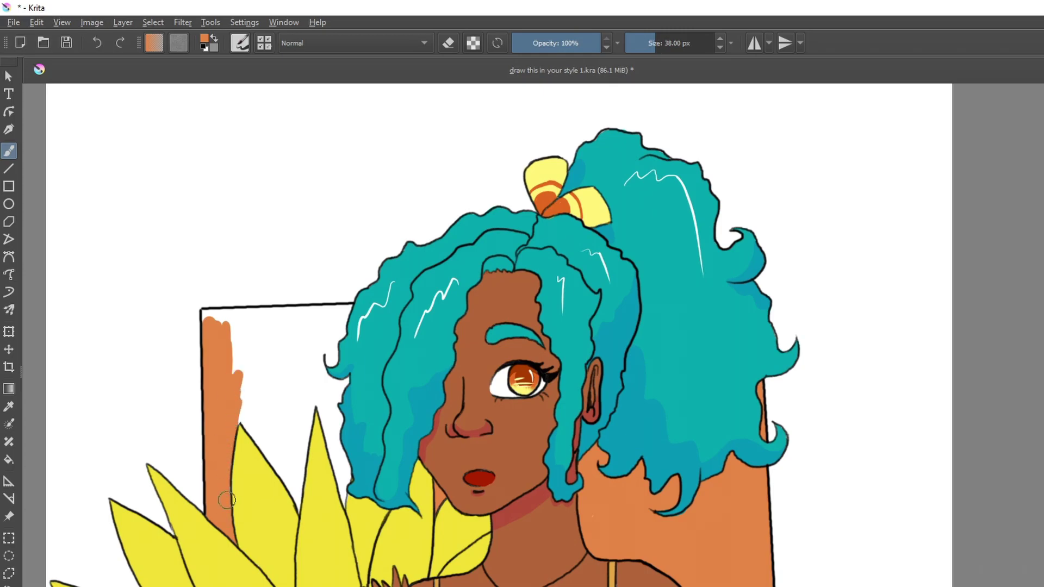
drag(238, 418, 265, 452)
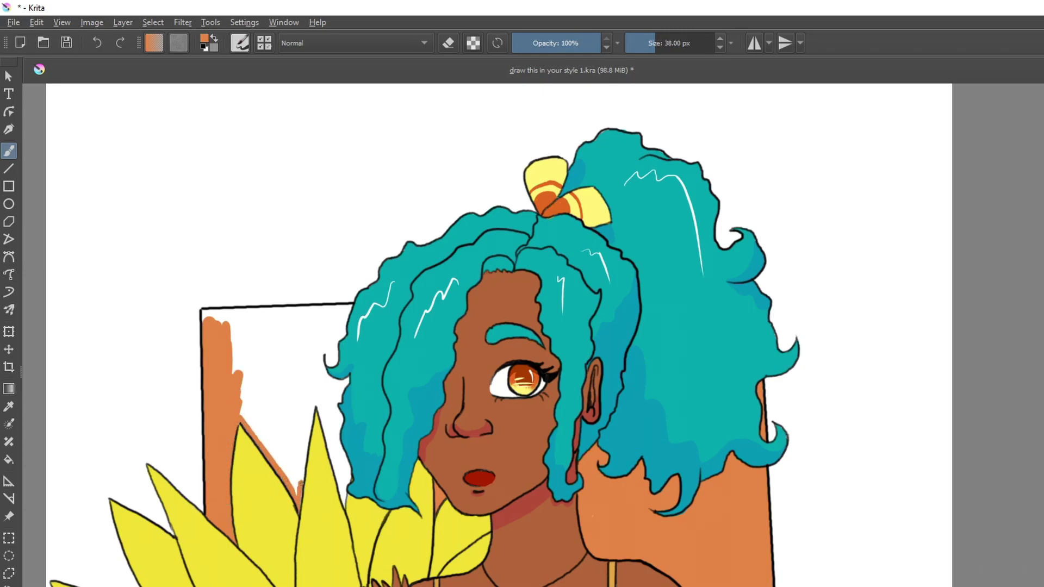
mouse_move(316, 398)
mouse_down()
mouse_move(333, 457)
mouse_move(325, 367)
mouse_move(261, 354)
mouse_up()
mouse_move(351, 311)
mouse_down()
mouse_move(326, 315)
mouse_move(246, 404)
mouse_move(305, 430)
mouse_move(283, 478)
mouse_move(302, 460)
mouse_up()
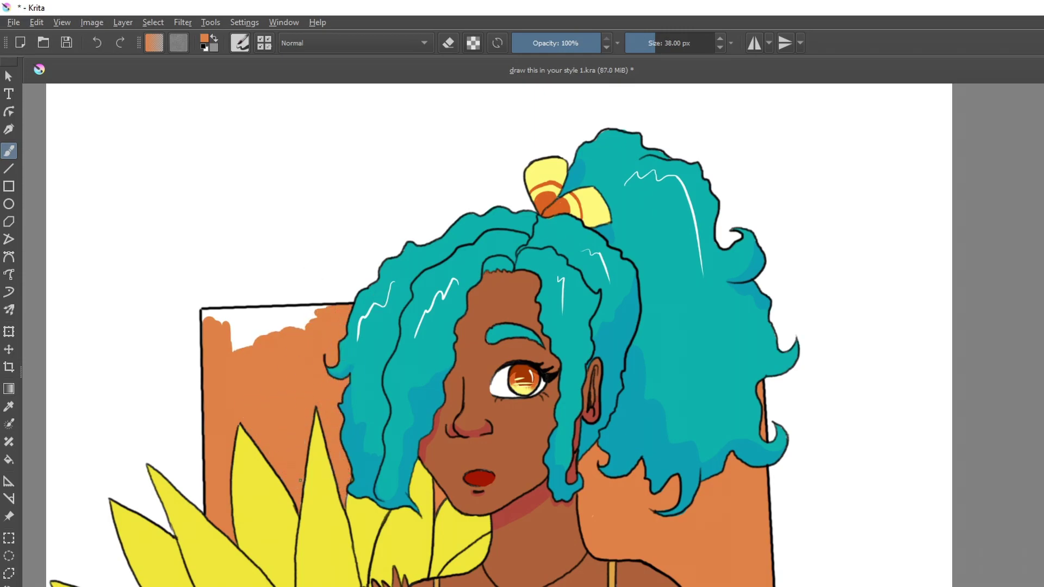
mouse_move(229, 332)
mouse_down()
mouse_move(234, 314)
mouse_move(212, 316)
mouse_move(340, 309)
mouse_up()
Step: Fill the small background gaps between the lower petal tips and beside the shorts with orange, down to the frame's lower edge
scroll(431, 432, down, 2)
scroll(424, 536, up, 4)
mouse_move(245, 352)
mouse_down()
mouse_move(280, 298)
mouse_move(300, 376)
mouse_move(247, 361)
mouse_move(271, 366)
mouse_up()
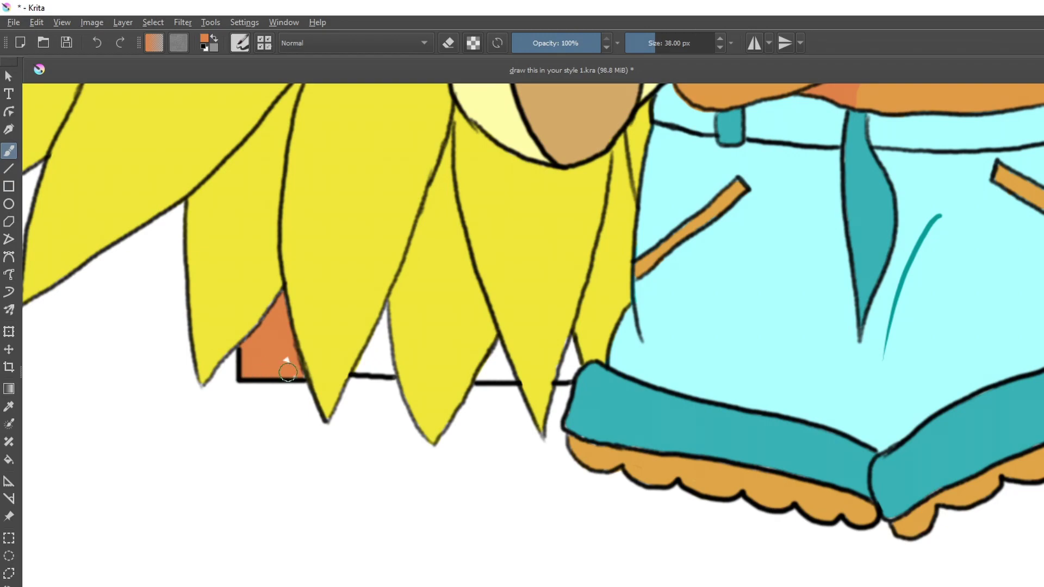
mouse_move(360, 368)
mouse_down()
mouse_move(383, 312)
mouse_move(388, 369)
mouse_move(369, 372)
mouse_up()
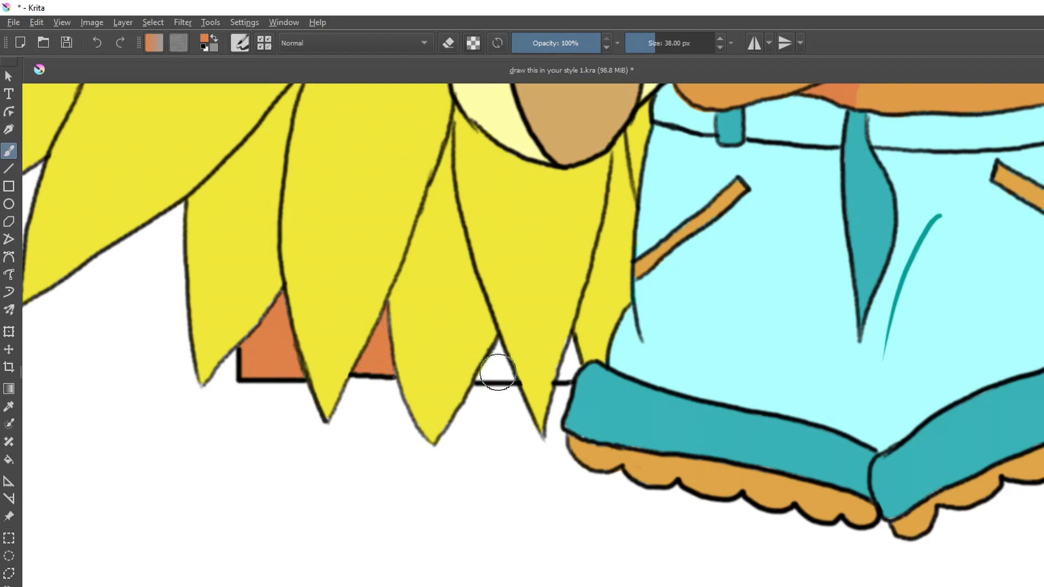
mouse_move(481, 376)
mouse_down()
mouse_move(514, 375)
mouse_move(492, 364)
mouse_up()
mouse_move(560, 378)
mouse_down()
mouse_move(564, 364)
mouse_move(575, 367)
mouse_move(568, 378)
mouse_up()
scroll(764, 543, down, 4)
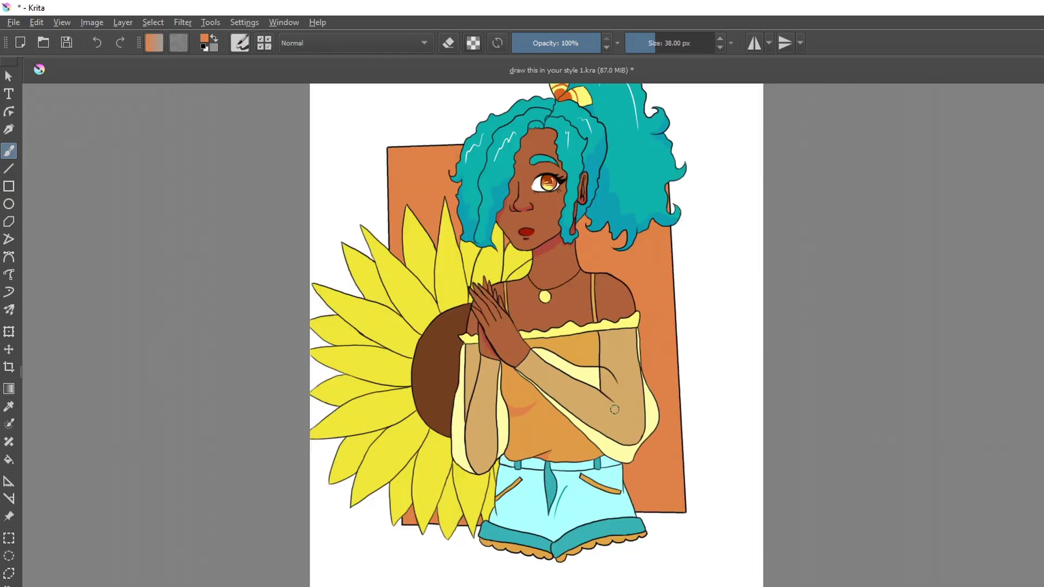